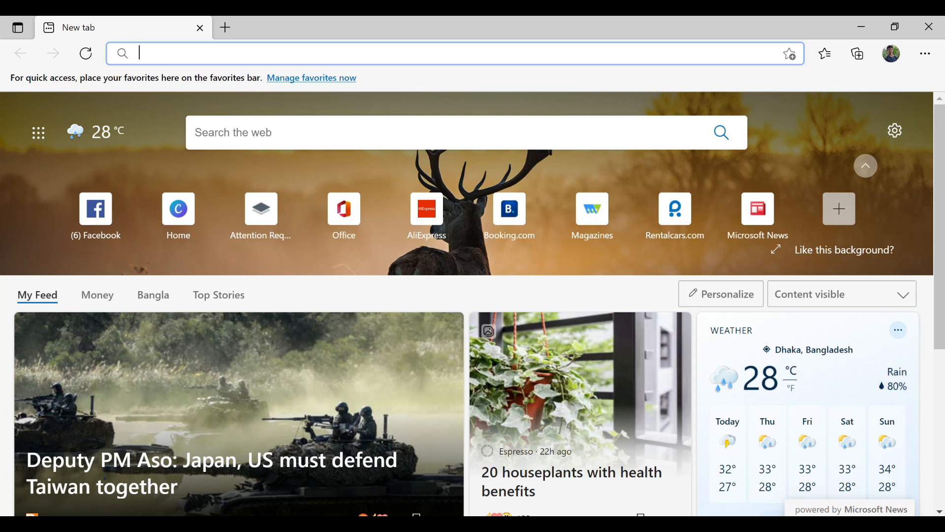
- Go to canva.com from Edge's new tab page via the address bar suggestion
click(257, 56)
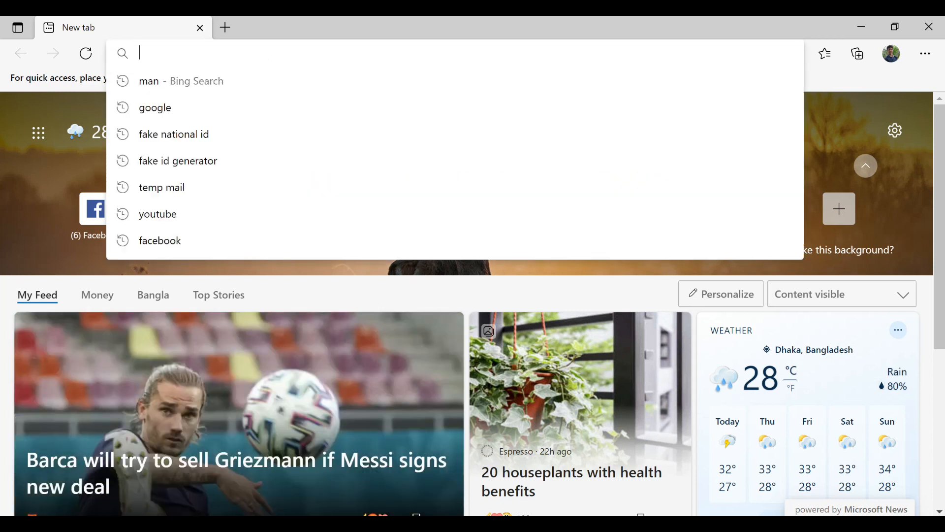
text(can)
key(Return)
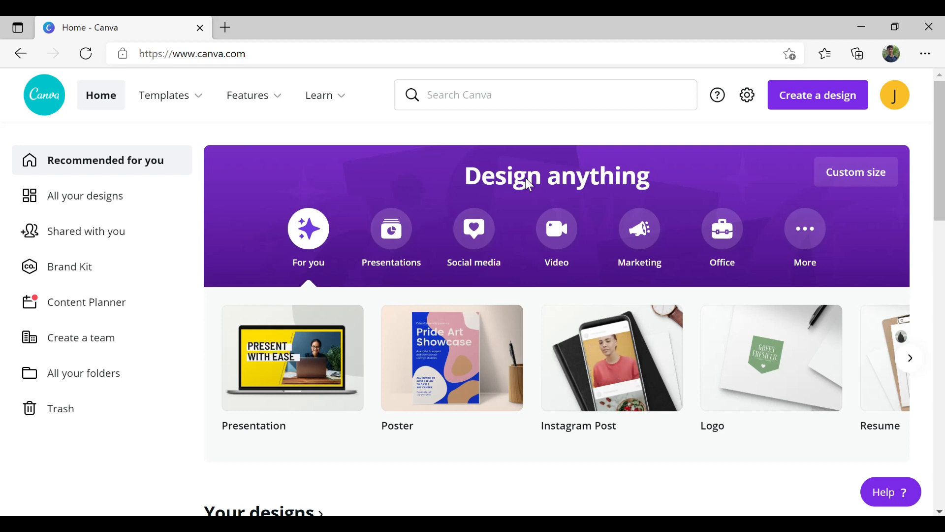
- Advance the Design anything carousel twice to reveal Video, Invitation, Instagram Story and Your Story
mouse_move(276, 395)
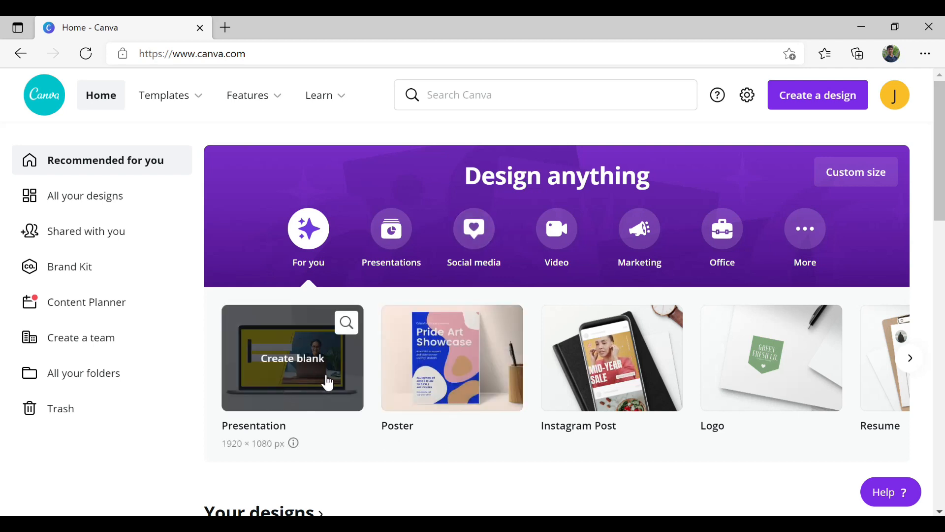
mouse_move(415, 394)
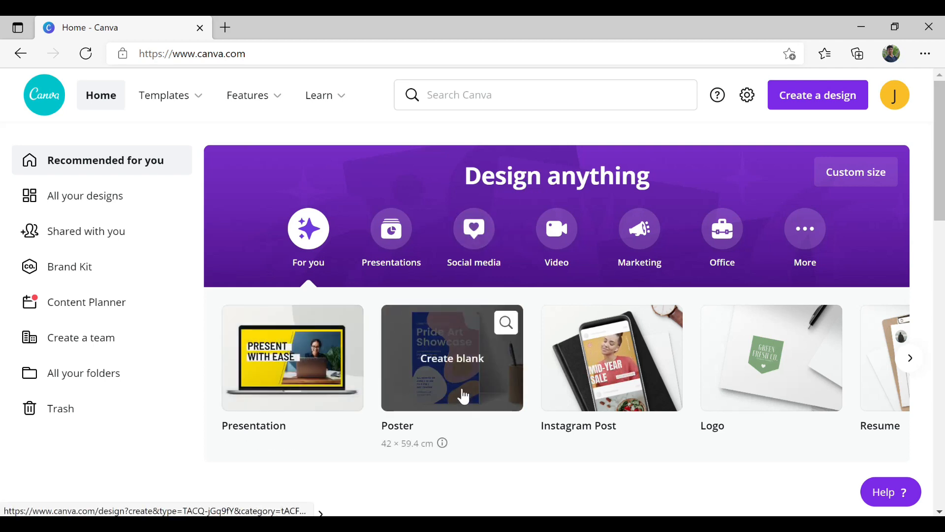
mouse_move(755, 405)
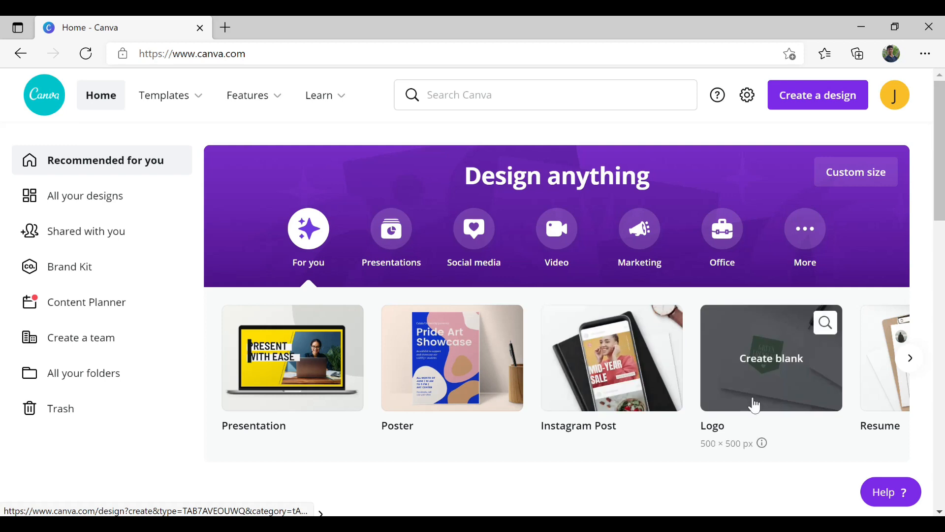
click(911, 360)
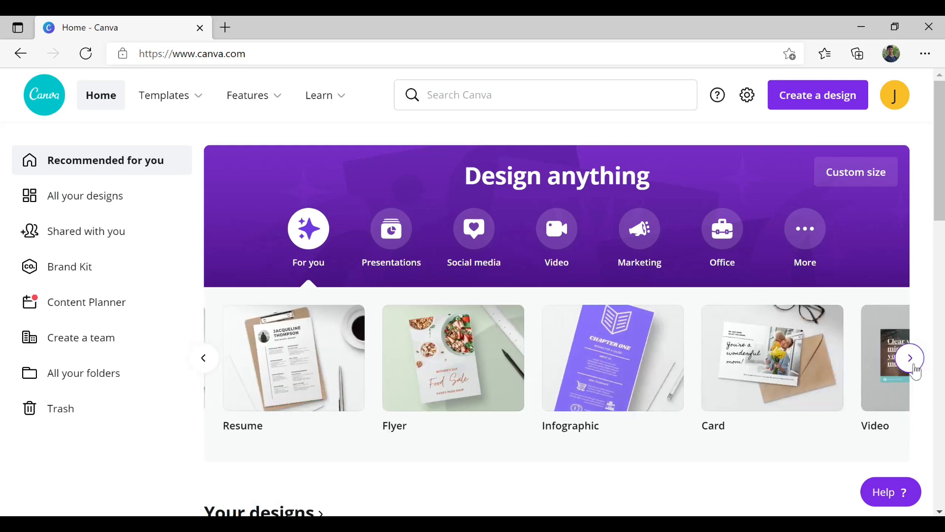
mouse_move(422, 400)
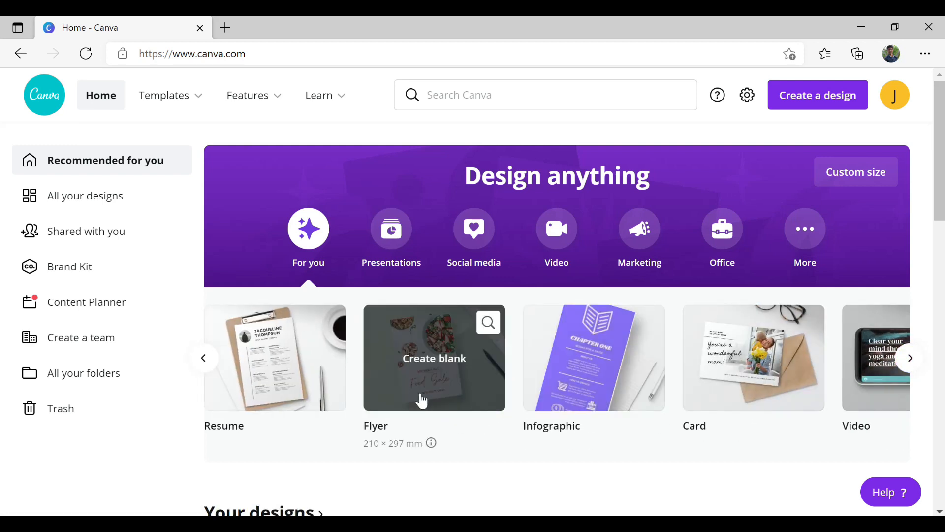
mouse_move(623, 414)
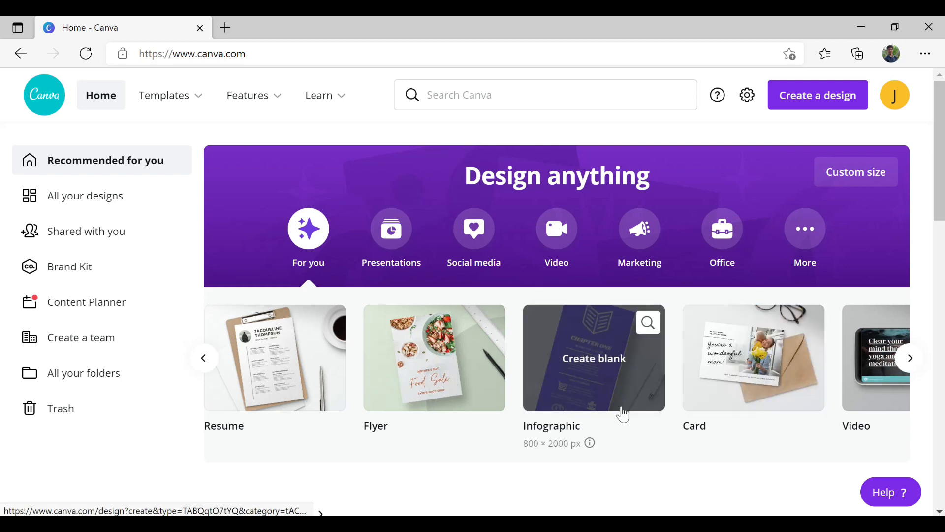
click(914, 374)
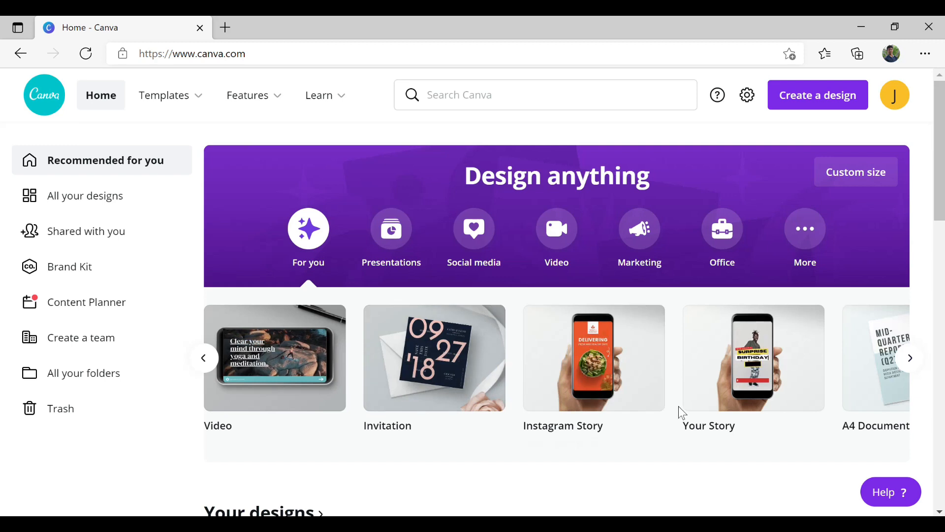
- Scroll down the Canva home page to browse, then return to the top
mouse_move(687, 412)
scroll(737, 420, down, 12)
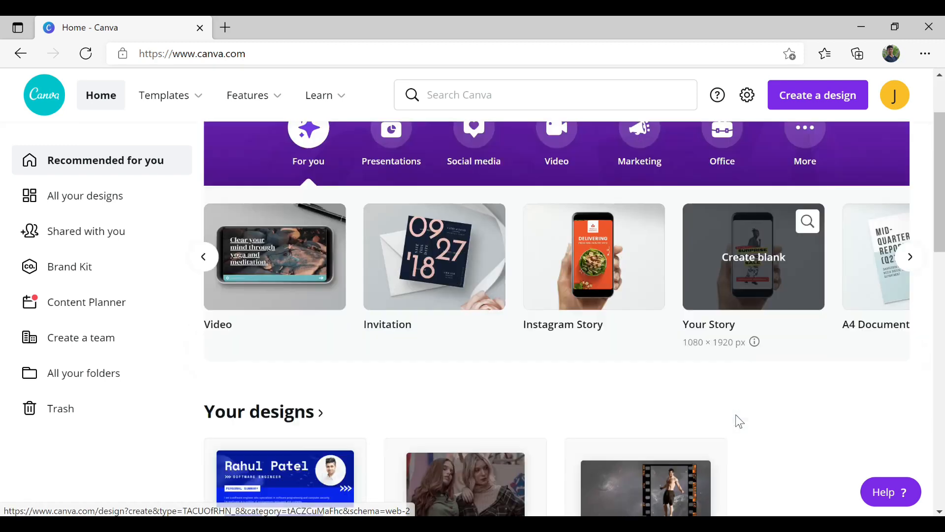
scroll(737, 422, down, 10)
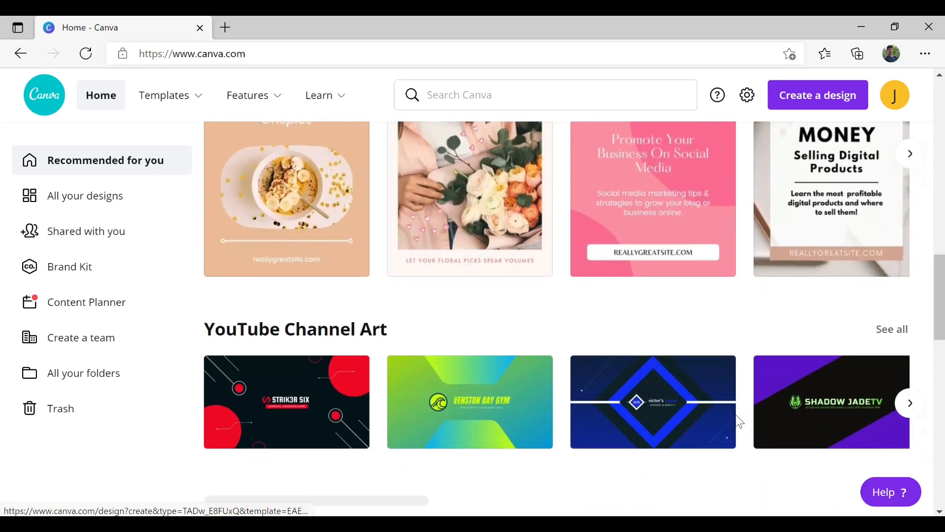
scroll(724, 419, up, 2)
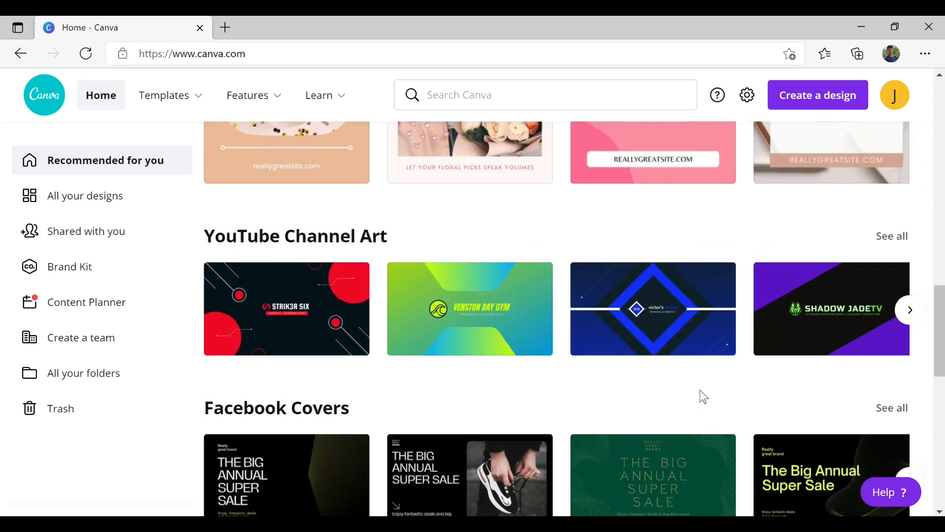
scroll(704, 397, down, 10)
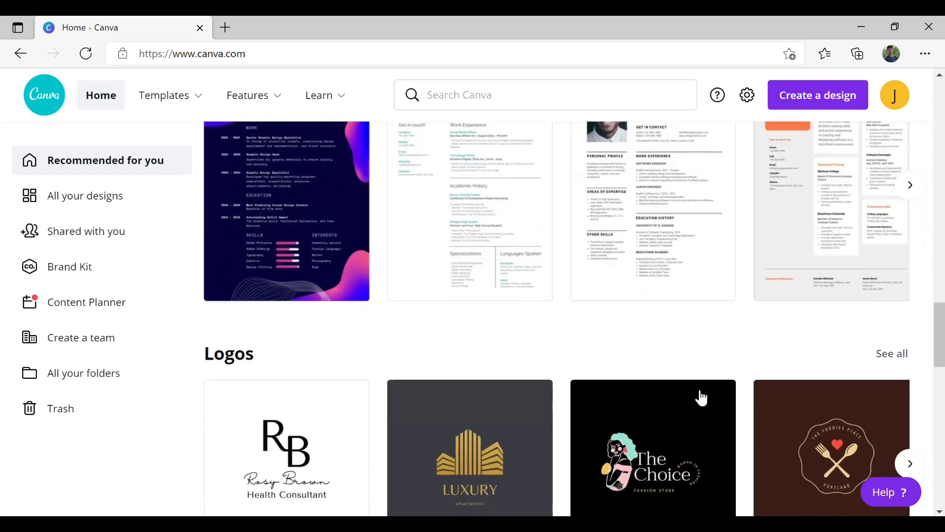
scroll(704, 395, down, 8)
scroll(703, 395, up, 14)
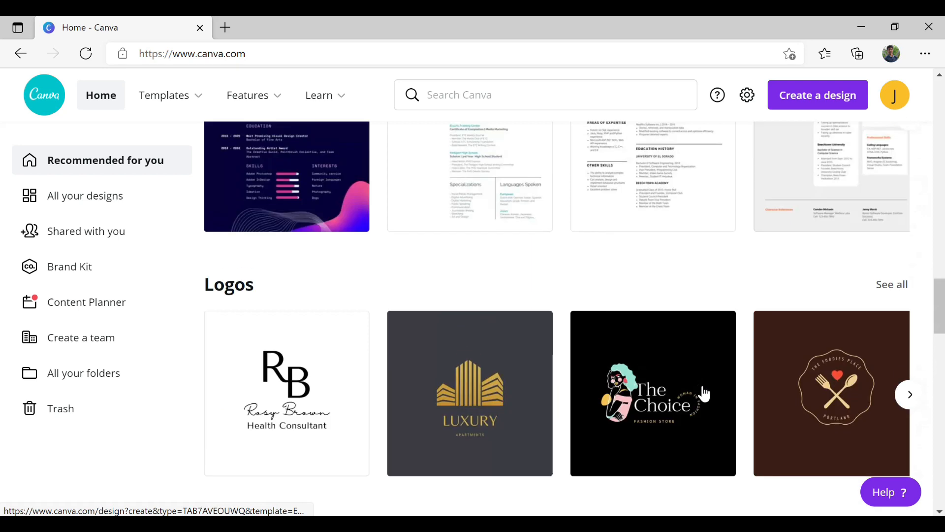
scroll(704, 394, up, 15)
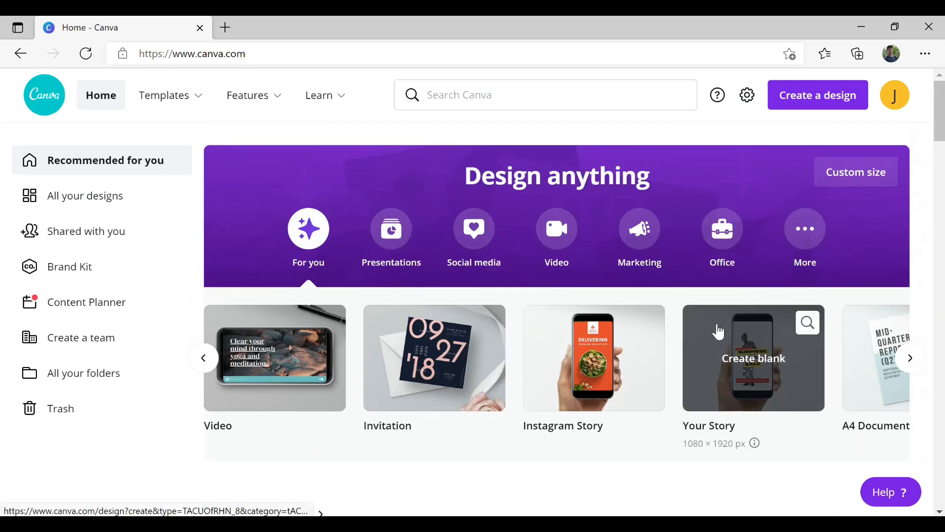
- Create a new A4 Resume design by searching 'resu' under Create a design
click(829, 98)
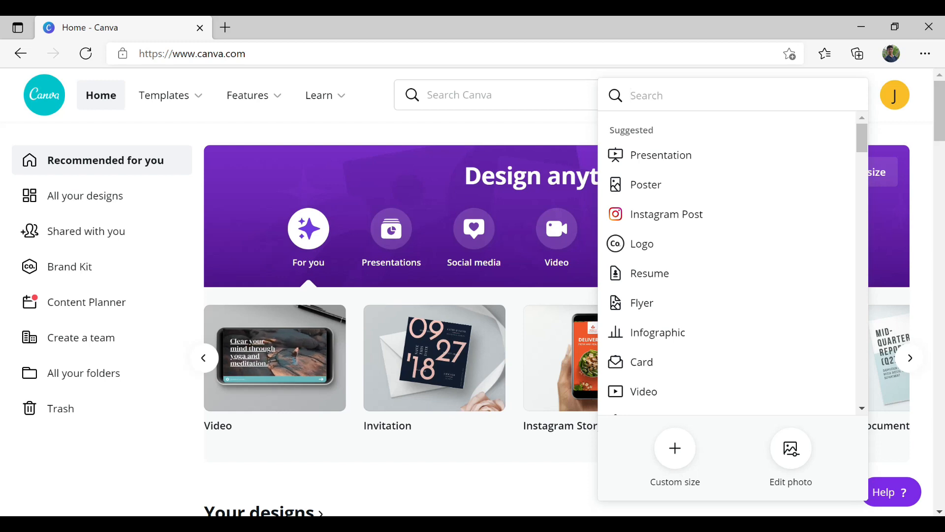
text(re)
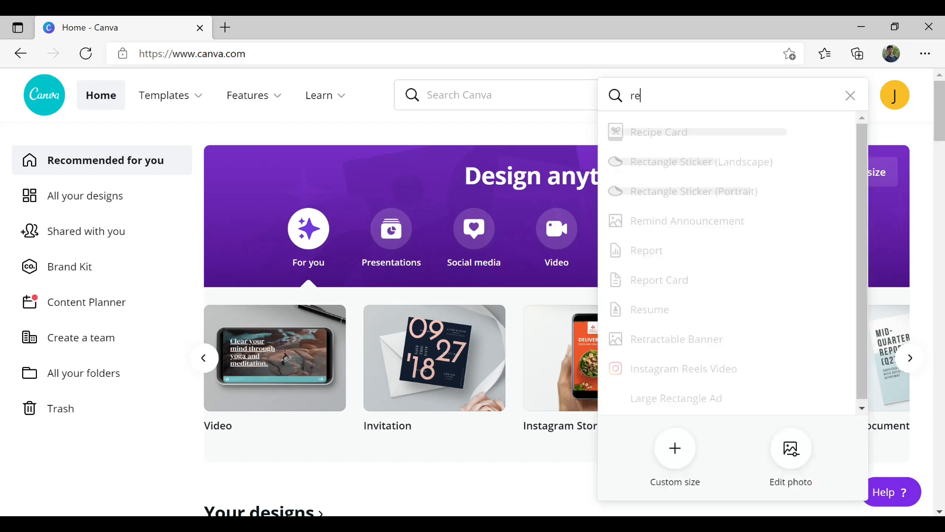
text(su)
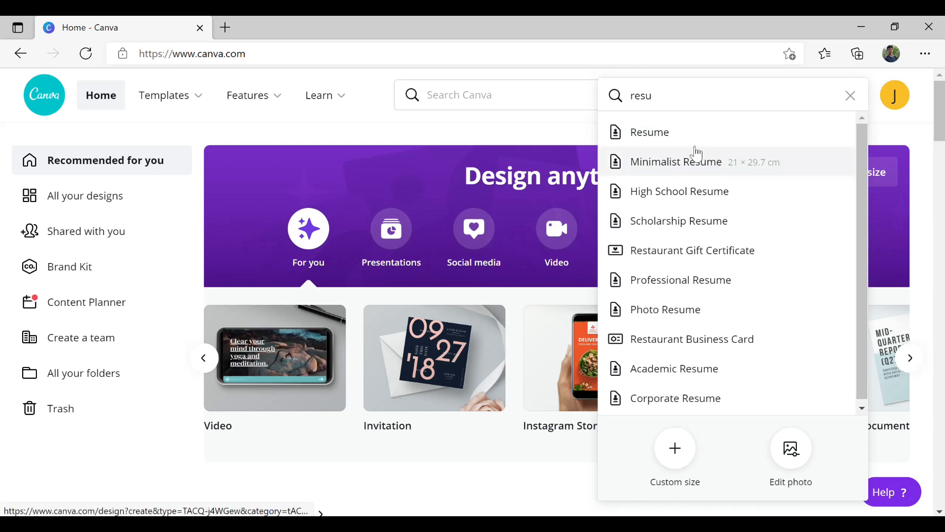
click(691, 146)
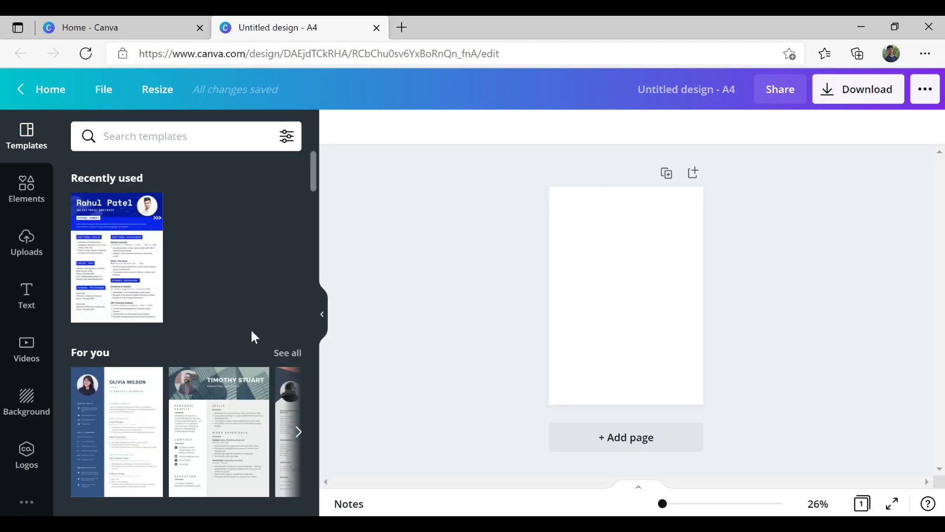
- Scroll the Templates panel through the resume categories to the Graphic Design Resume templates
scroll(261, 345, down, 5)
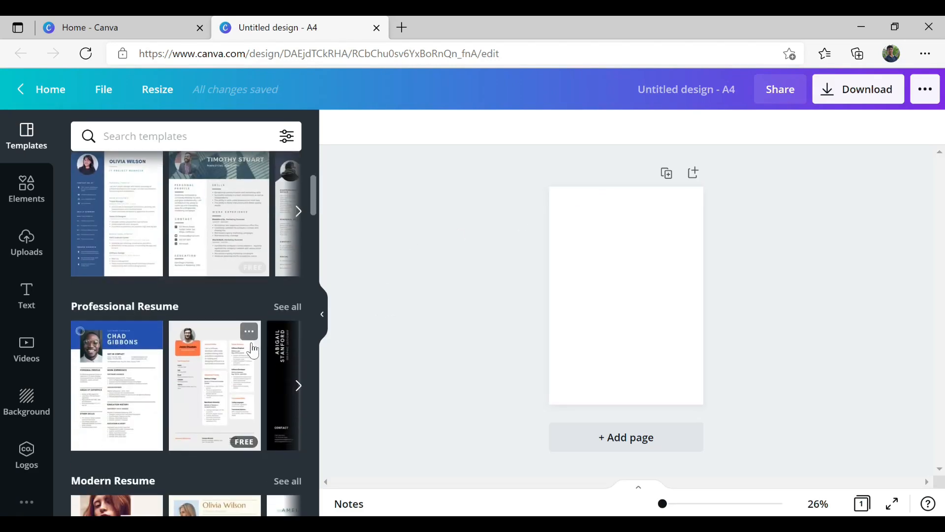
scroll(253, 349, down, 15)
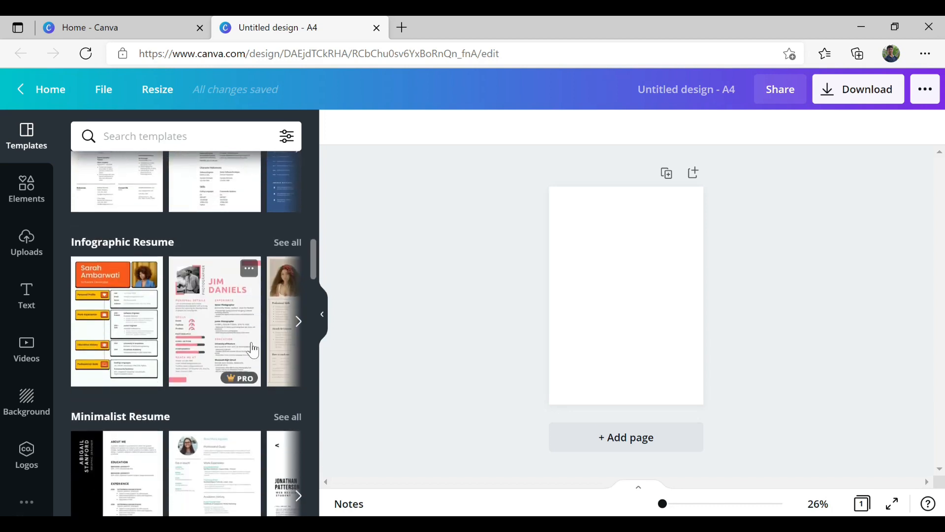
scroll(255, 348, down, 15)
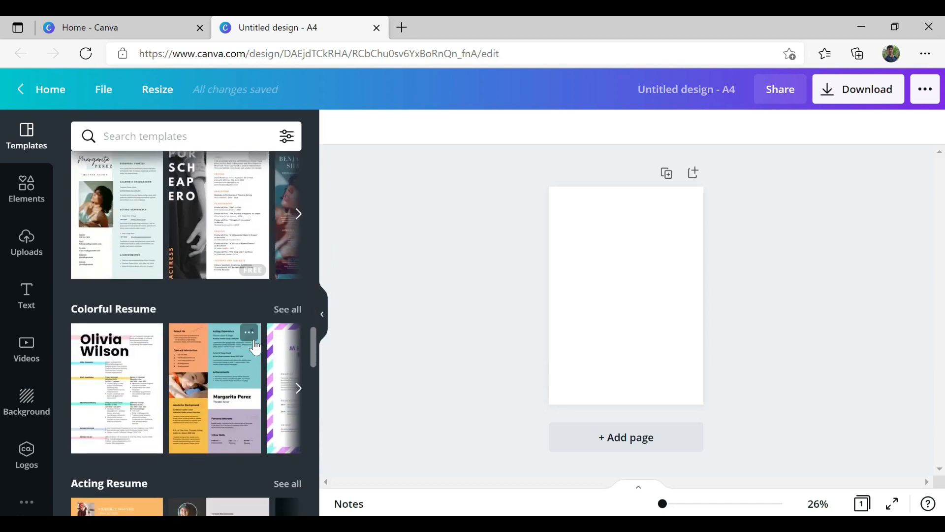
scroll(254, 347, up, 15)
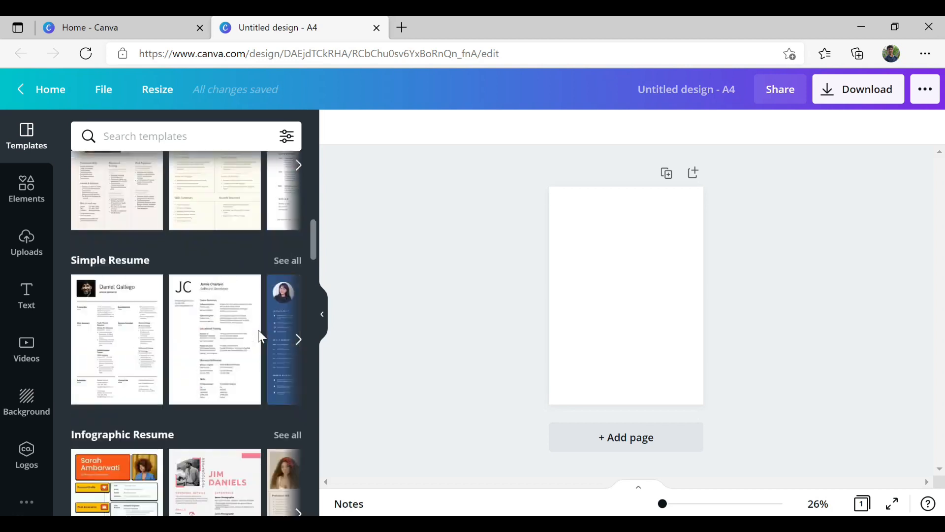
scroll(261, 337, up, 8)
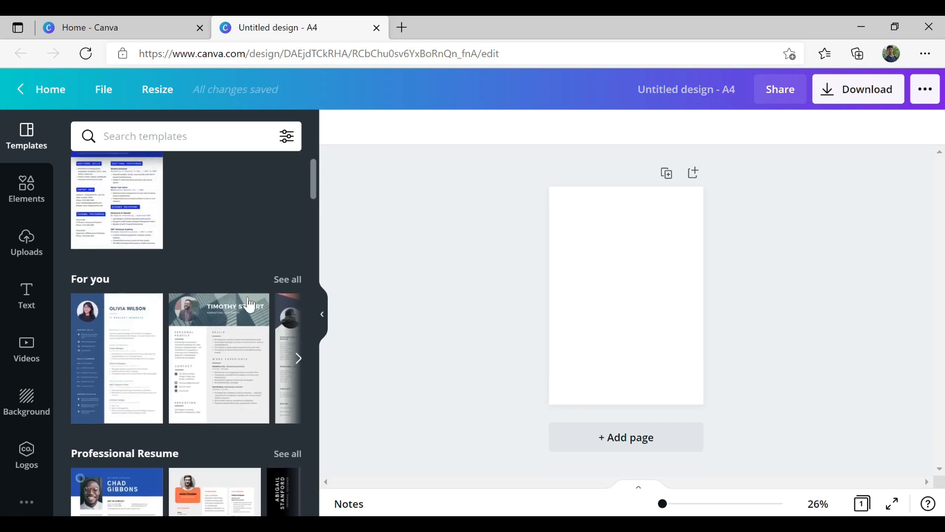
scroll(238, 296, down, 3)
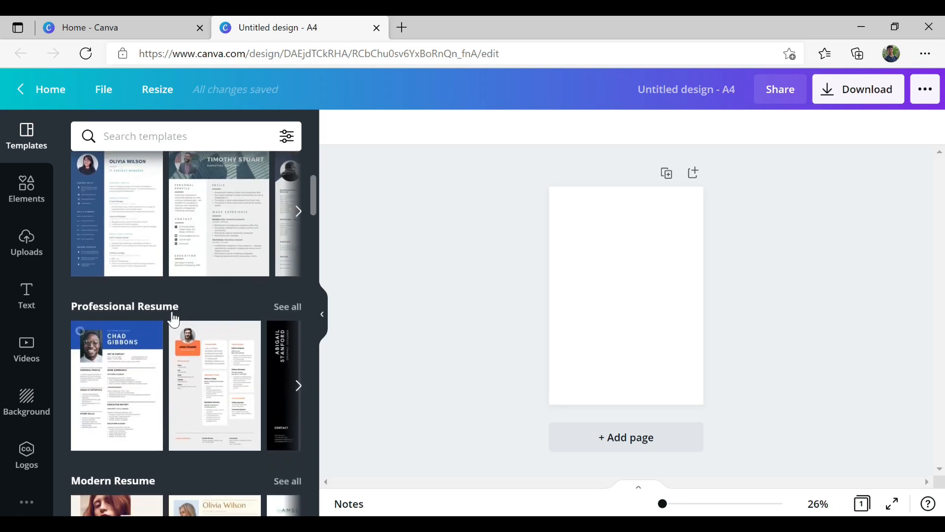
scroll(225, 299, down, 3)
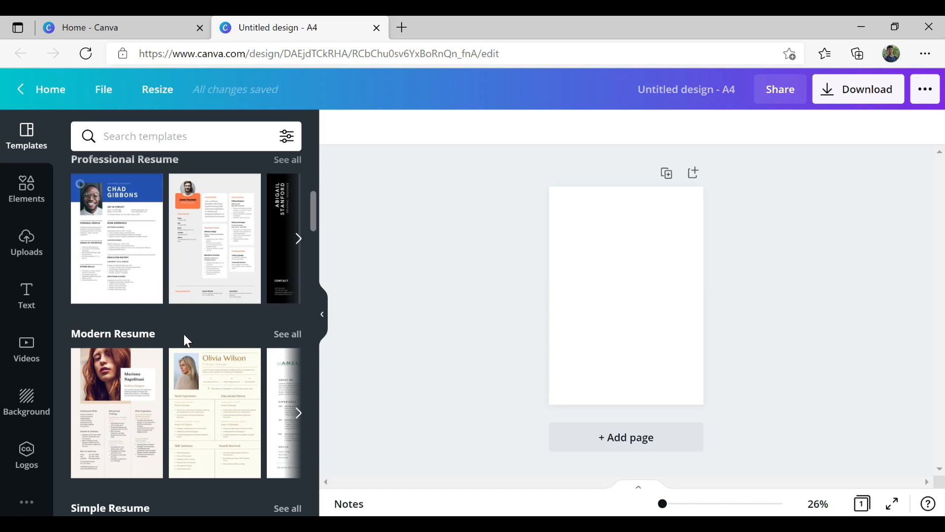
scroll(185, 339, down, 3)
scroll(176, 372, down, 3)
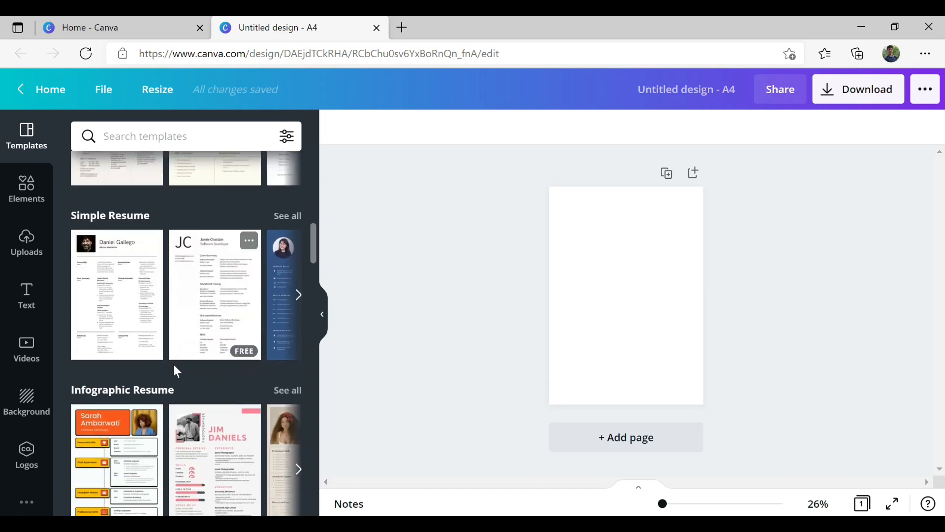
scroll(196, 372, down, 3)
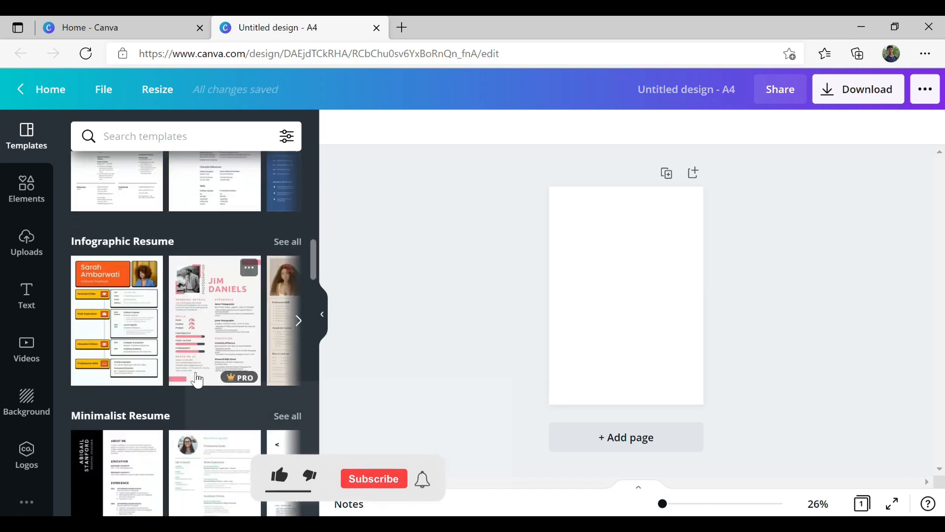
scroll(197, 380, down, 1)
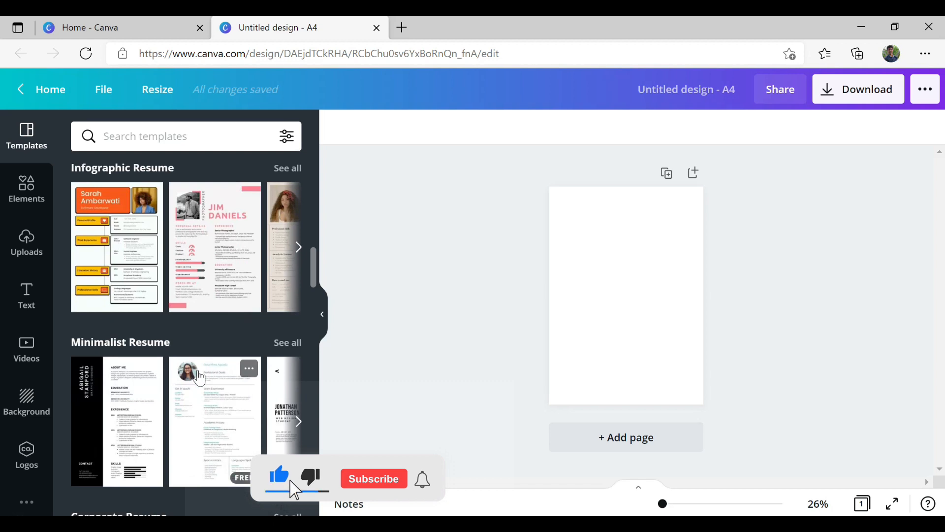
scroll(199, 377, down, 2)
scroll(202, 376, down, 2)
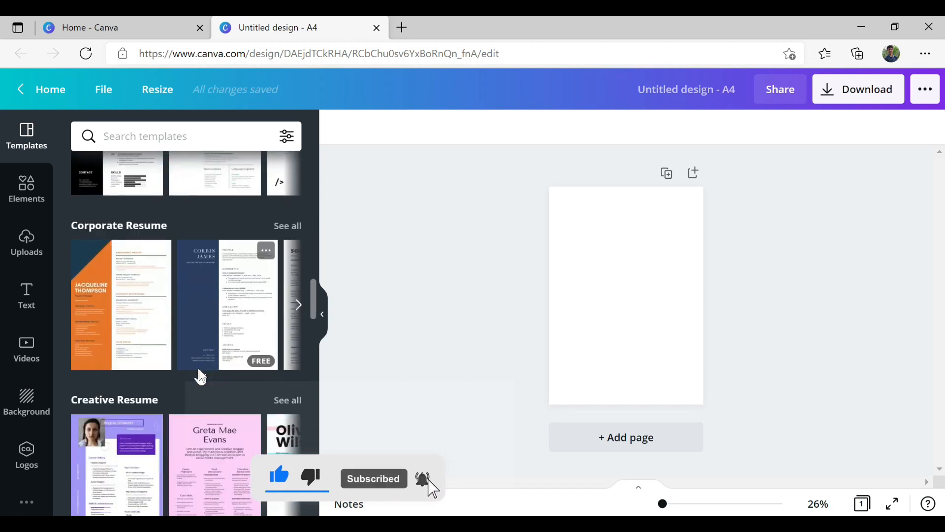
scroll(201, 375, down, 2)
scroll(202, 375, down, 1)
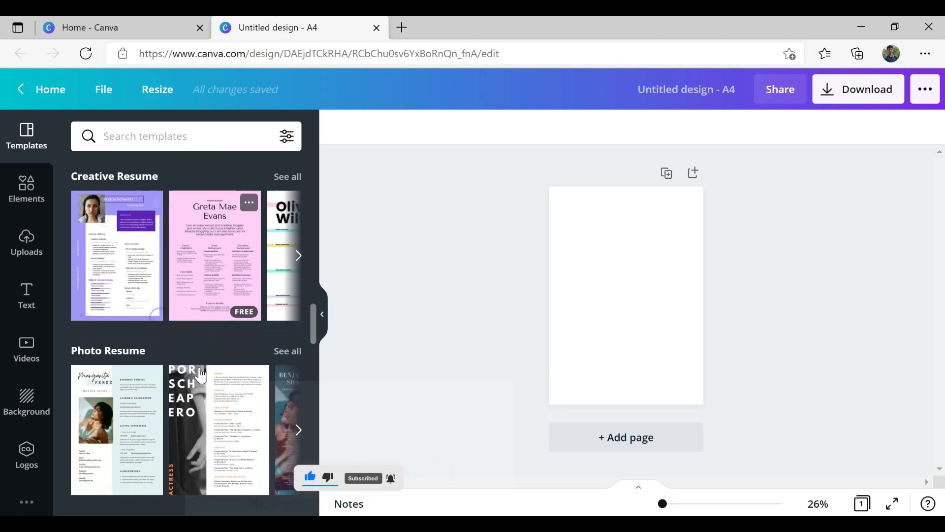
scroll(204, 373, down, 2)
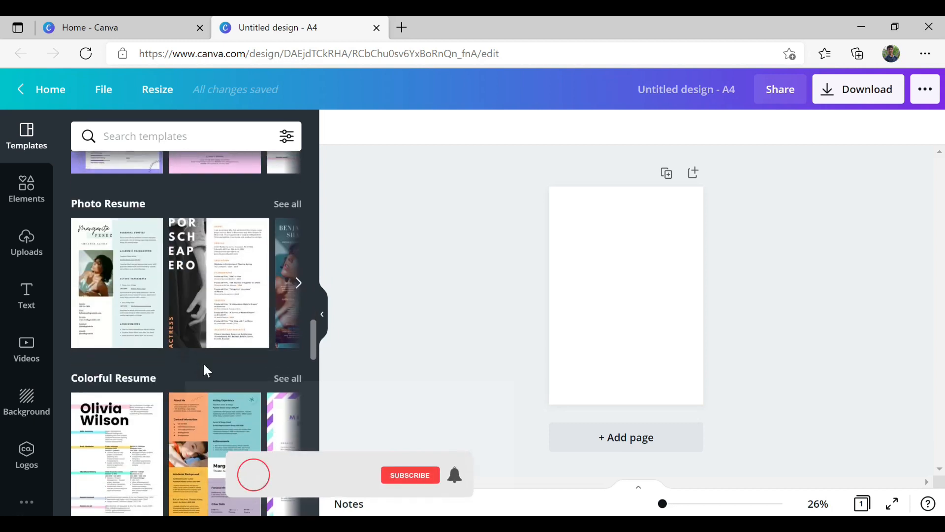
scroll(204, 370, down, 2)
scroll(206, 367, down, 8)
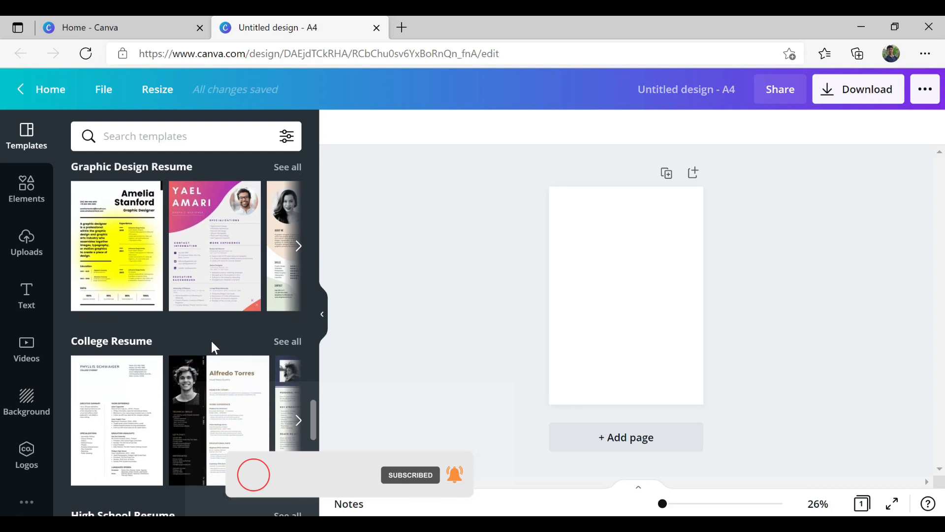
scroll(211, 339, down, 2)
scroll(212, 339, up, 4)
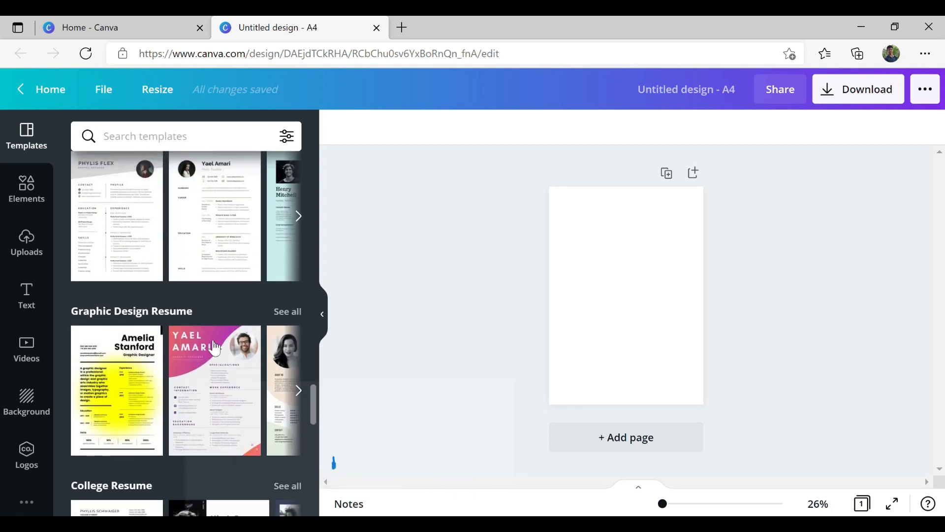
scroll(214, 367, up, 3)
scroll(215, 369, up, 5)
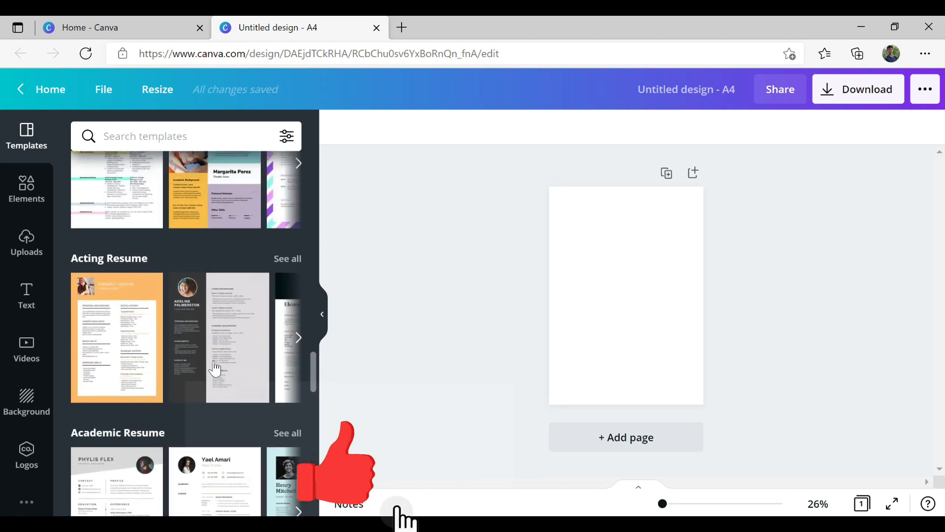
scroll(217, 367, down, 5)
- Apply the pink-gradient Graphic Design Resume template to the page and collapse the side panel
click(223, 381)
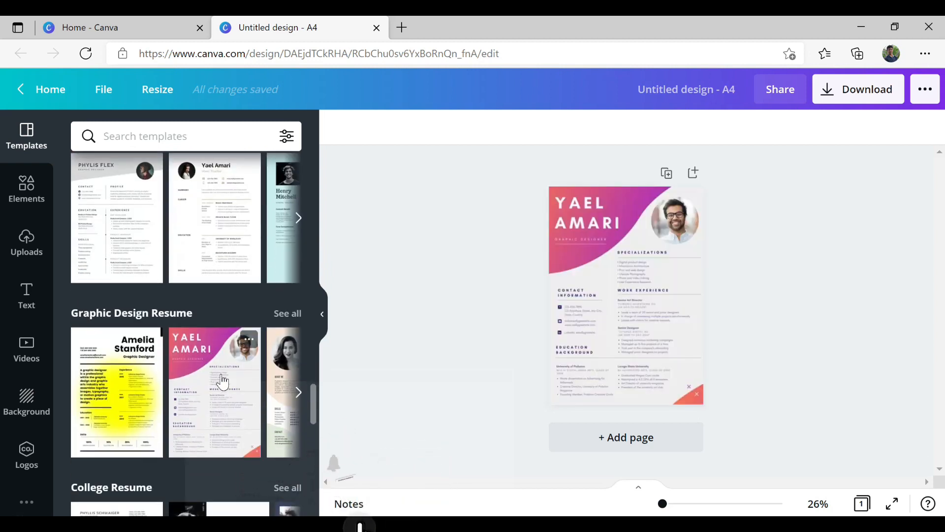
click(664, 323)
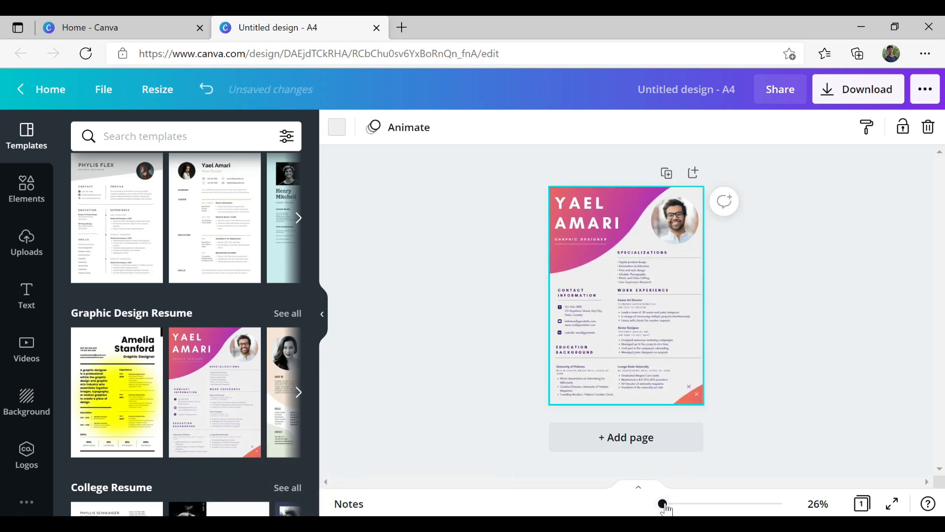
click(317, 318)
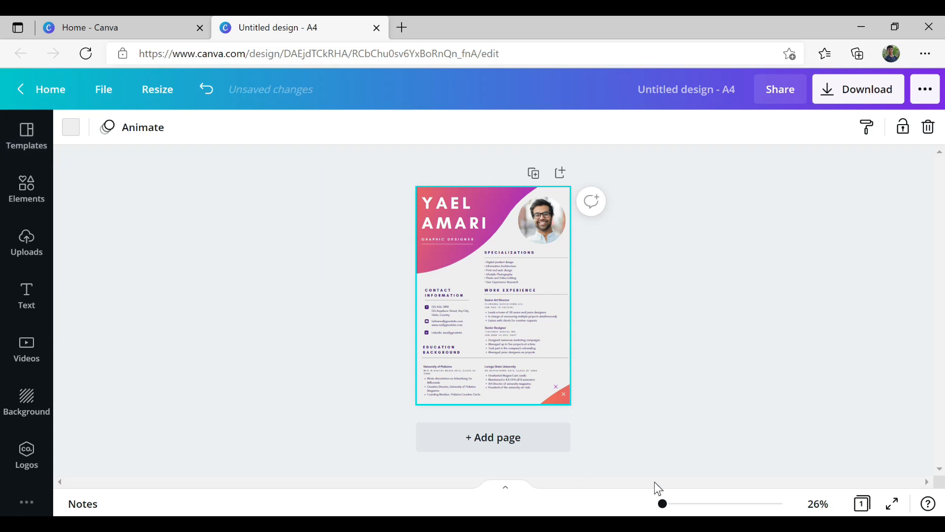
- Zoom the view in closely on the resume's Specializations list
key(ctrl+plus)
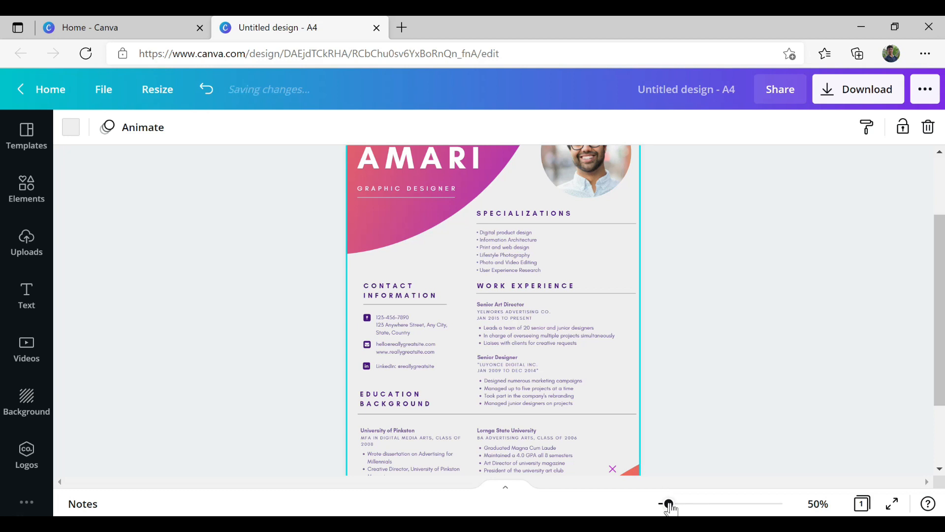
scroll(768, 379, up, 2)
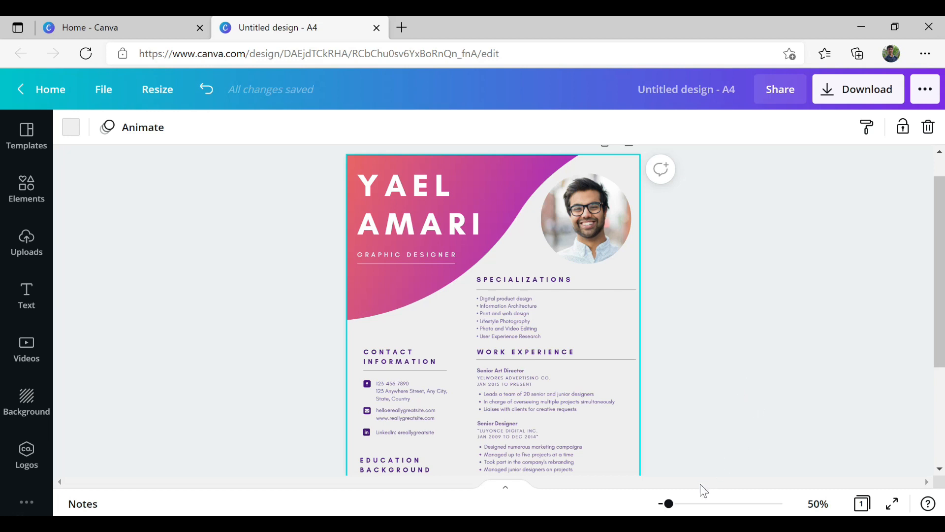
mouse_move(672, 509)
mouse_down()
mouse_move(719, 513)
mouse_move(672, 510)
mouse_up()
scroll(648, 421, up, 2)
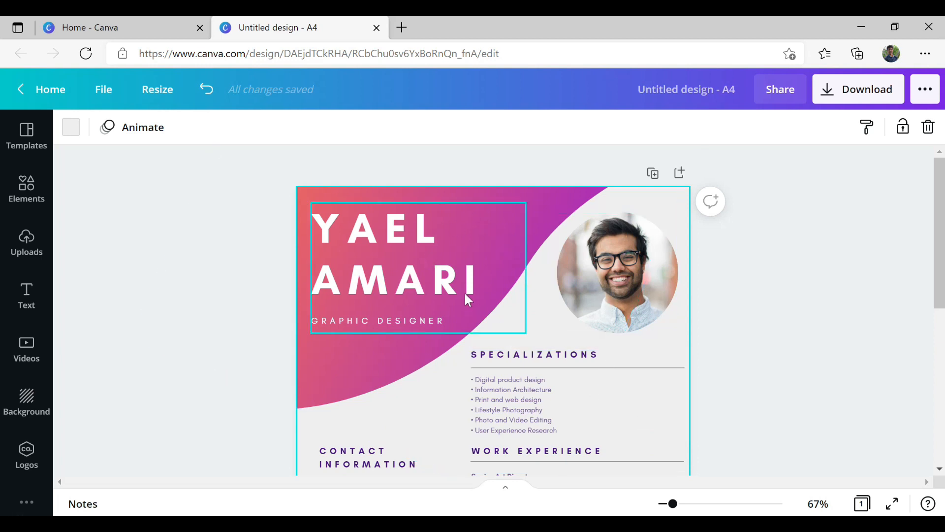
- Retype the header's sample name with the resume owner's name and dismiss the Ungroup tip
click(480, 291)
double_click(477, 288)
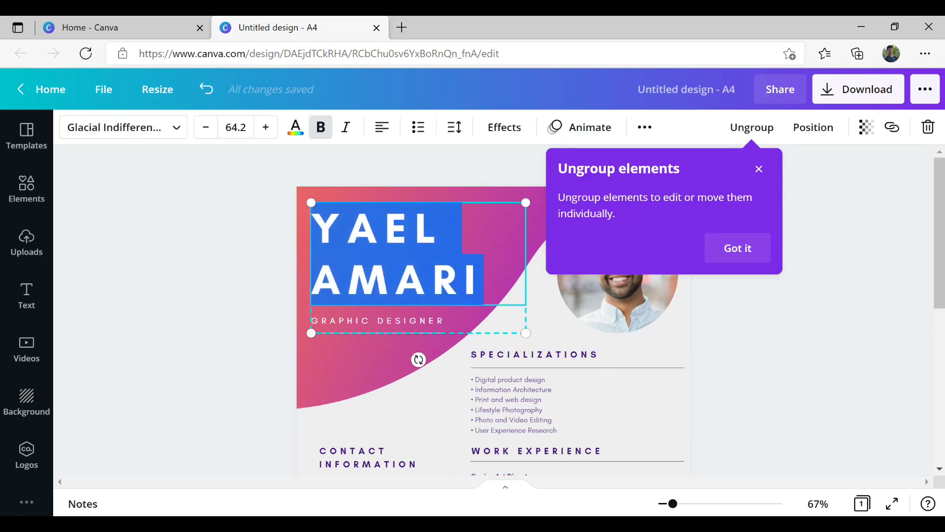
key(BackSpace)
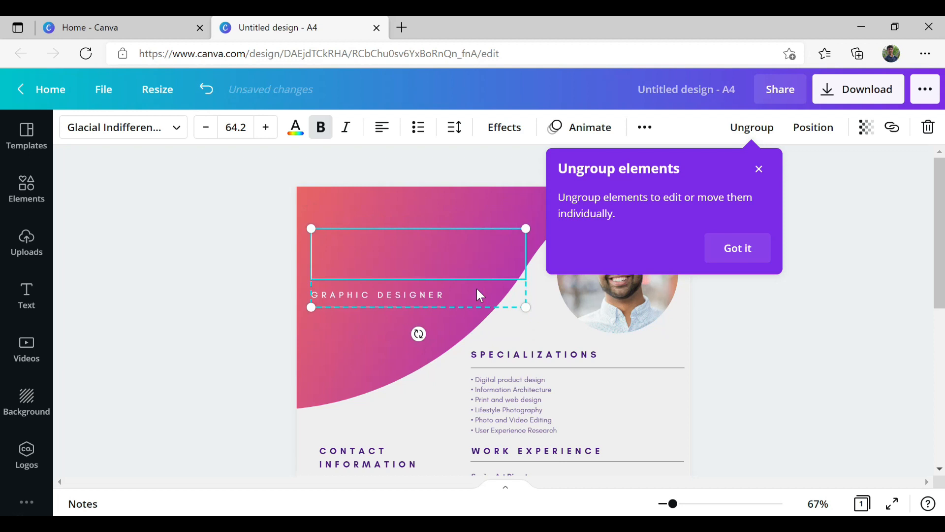
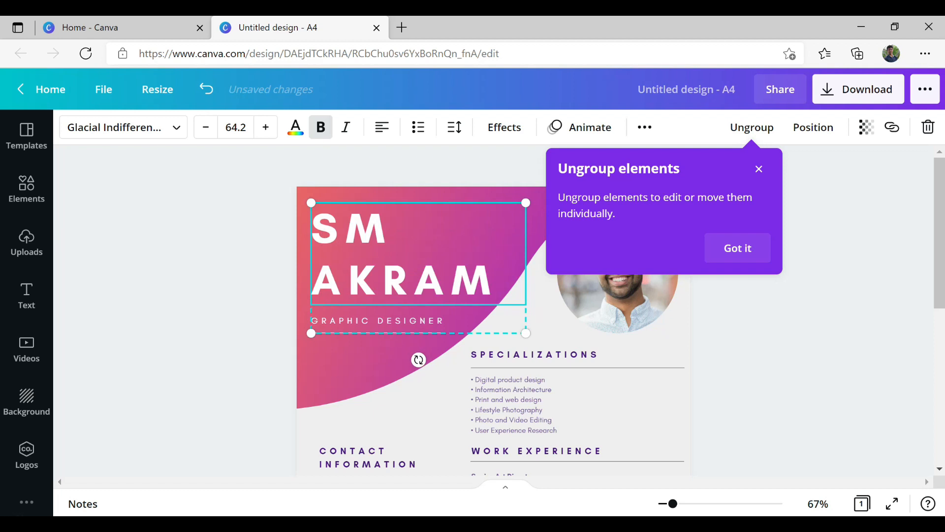
click(759, 170)
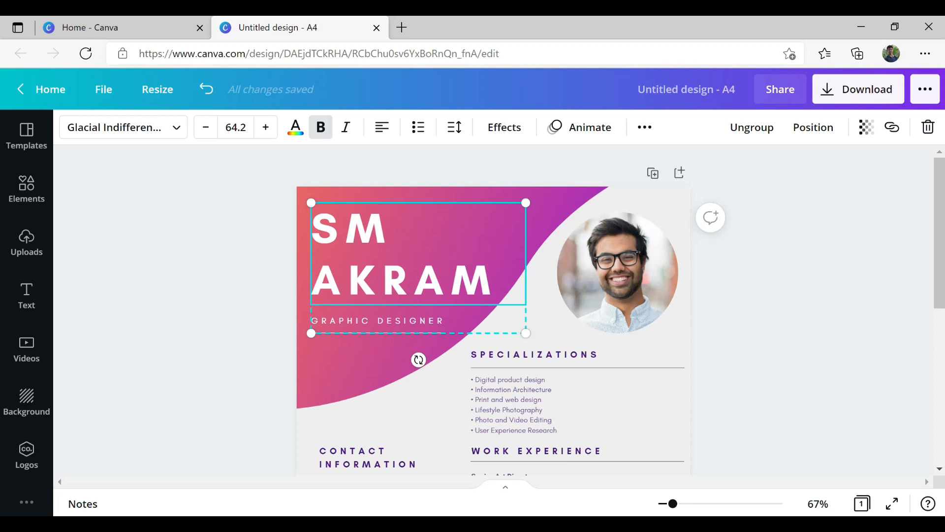
key(ctrl+a)
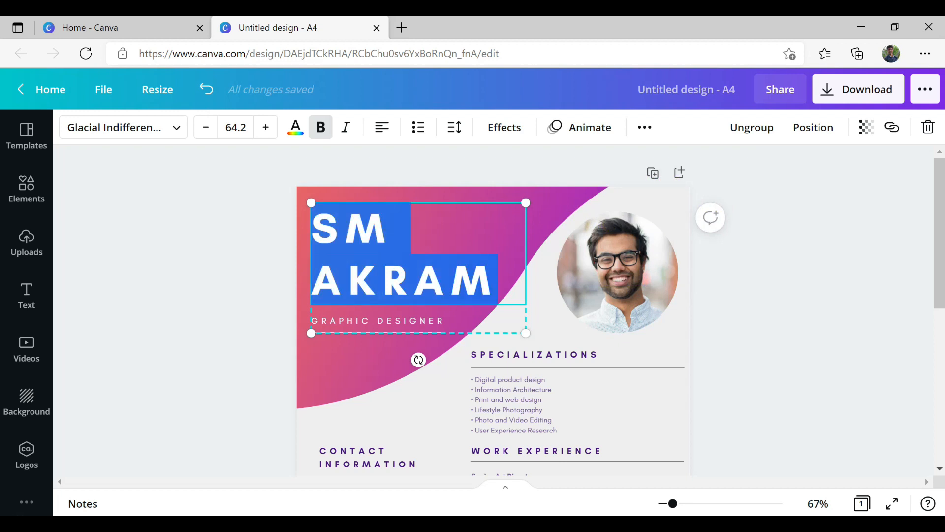
- Try the Anton, Archivo Black, Bukhari Script and Code Pro fonts on the name heading
click(178, 129)
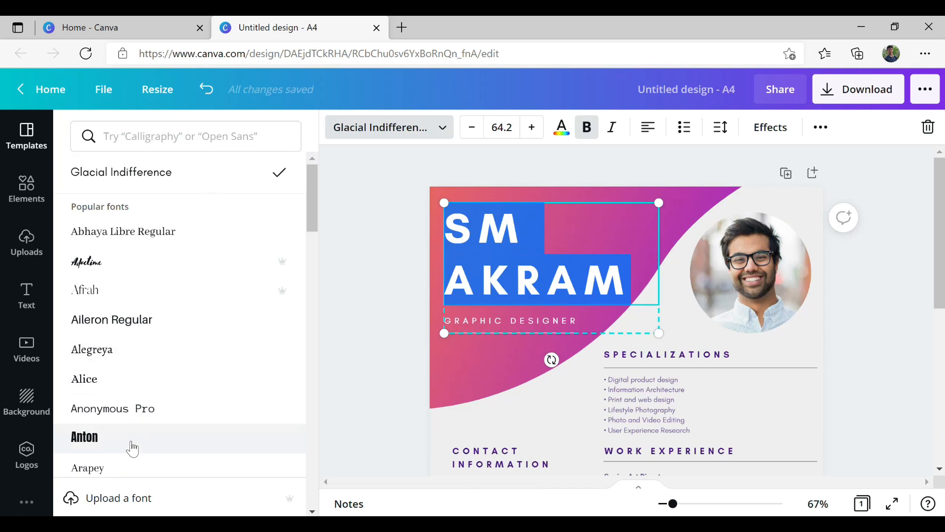
click(129, 447)
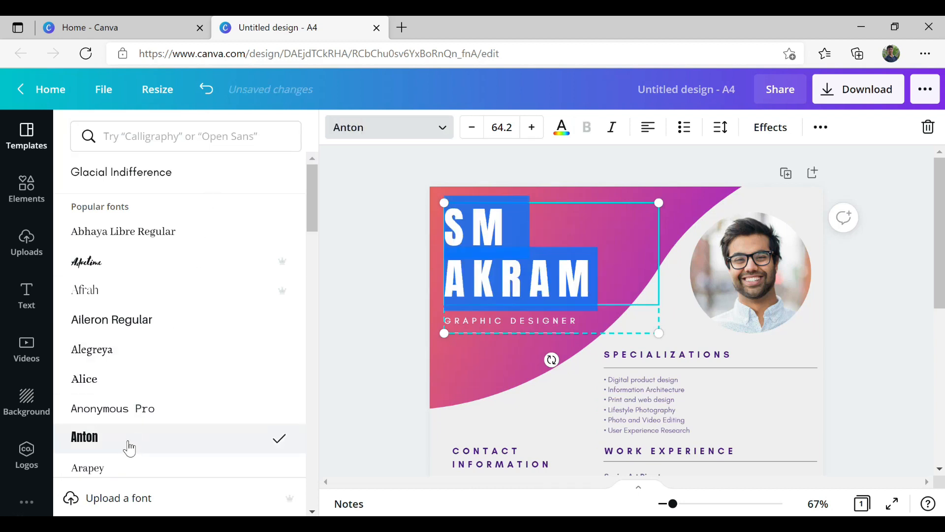
scroll(130, 445, down, 3)
click(151, 352)
scroll(153, 357, down, 6)
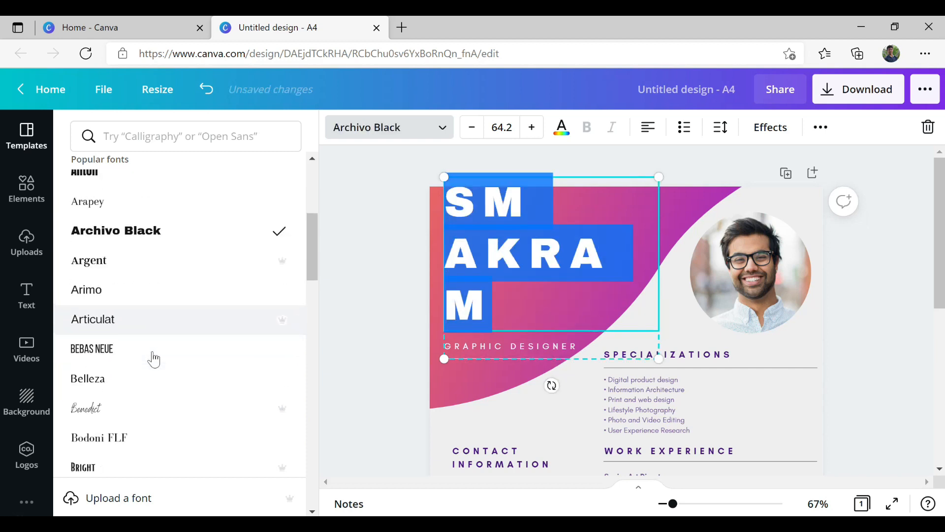
click(159, 360)
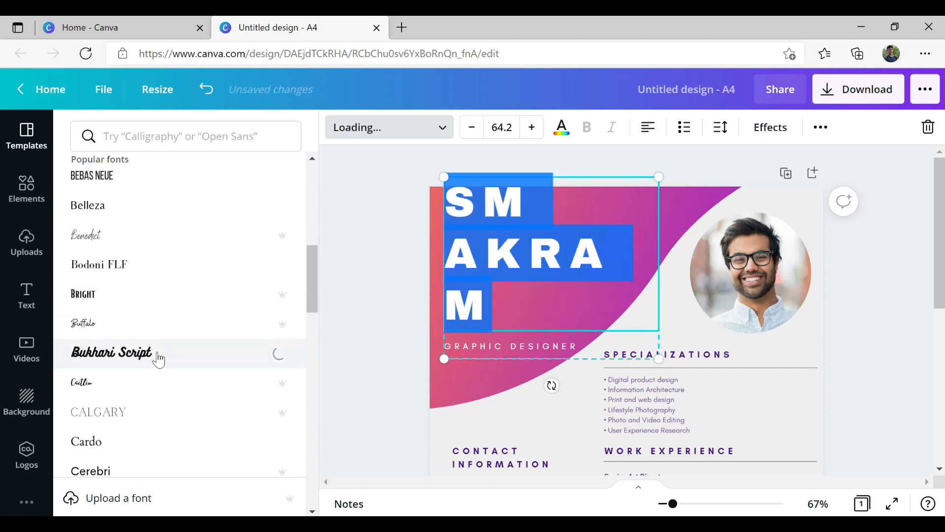
scroll(158, 358, down, 5)
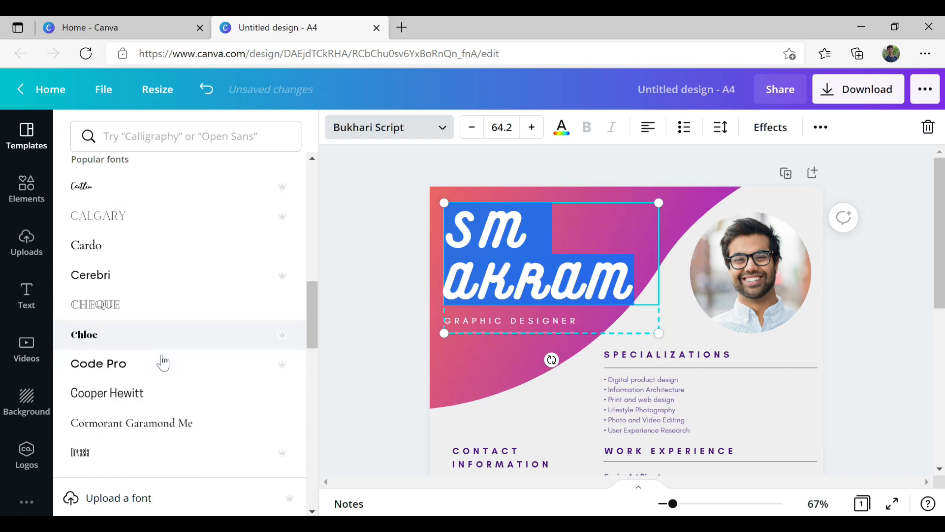
click(160, 355)
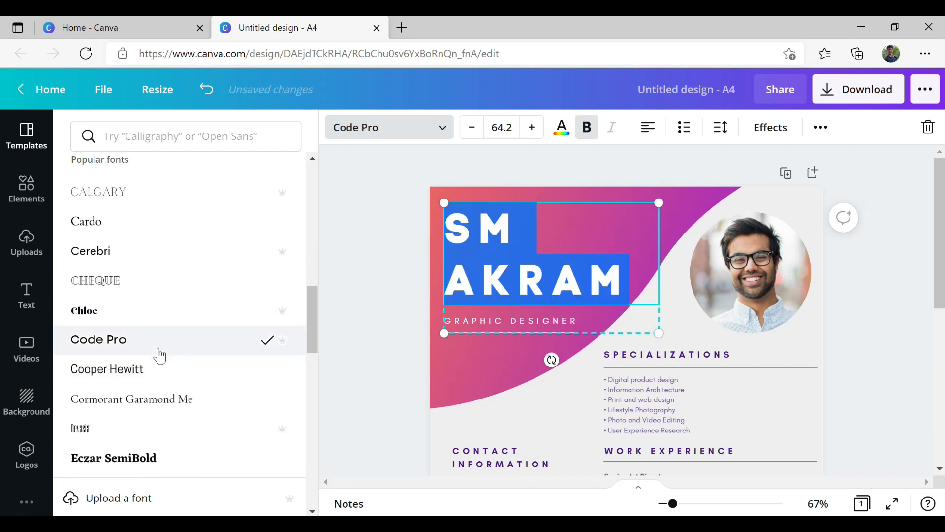
scroll(161, 340, down, 4)
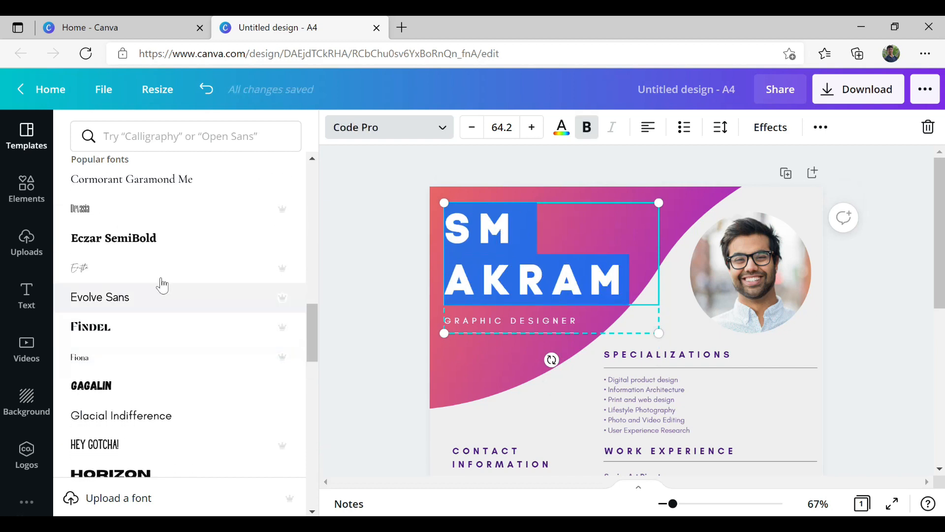
- Try Gagalin and Horizon, then settle on Intro Rust for the name heading
click(158, 391)
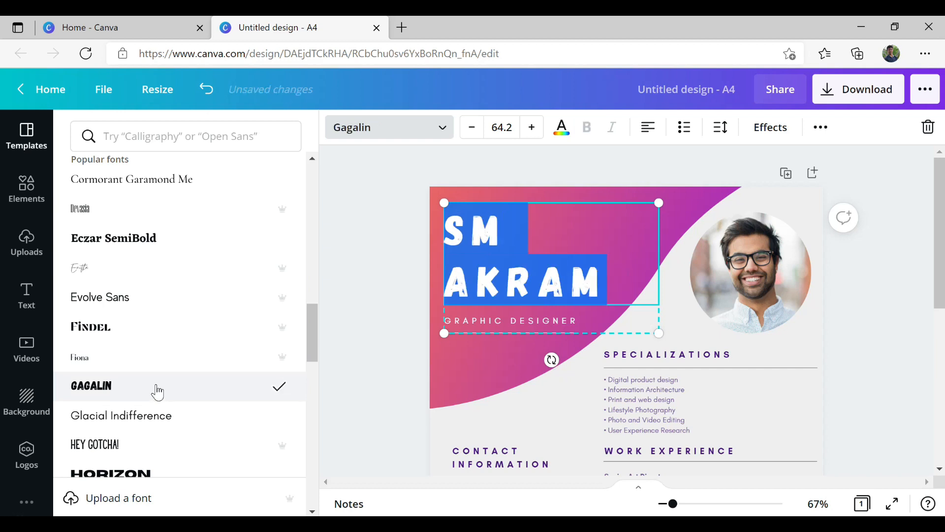
scroll(153, 374, down, 3)
click(139, 339)
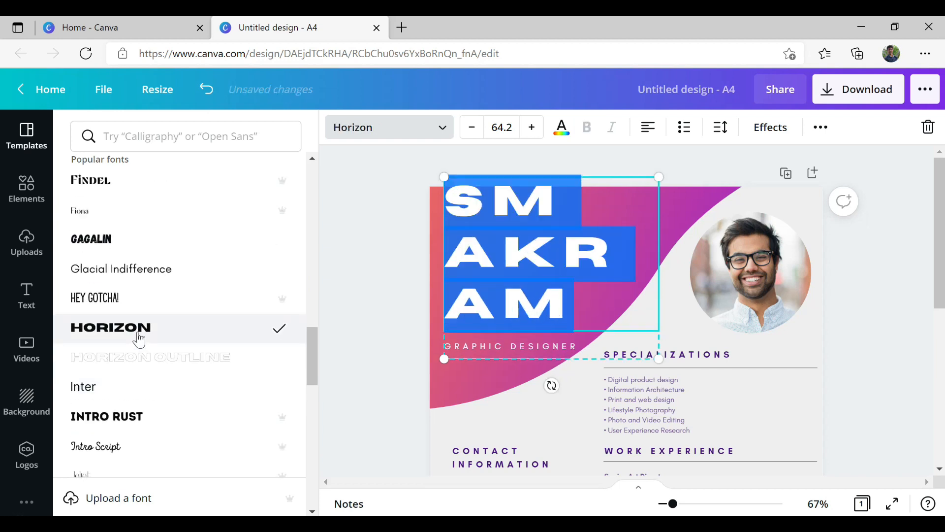
scroll(143, 340, down, 3)
click(158, 283)
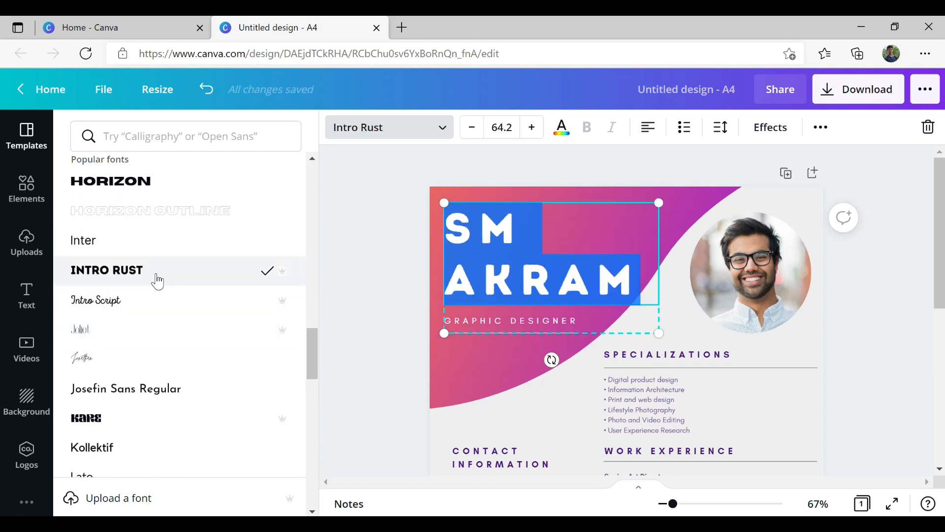
click(522, 227)
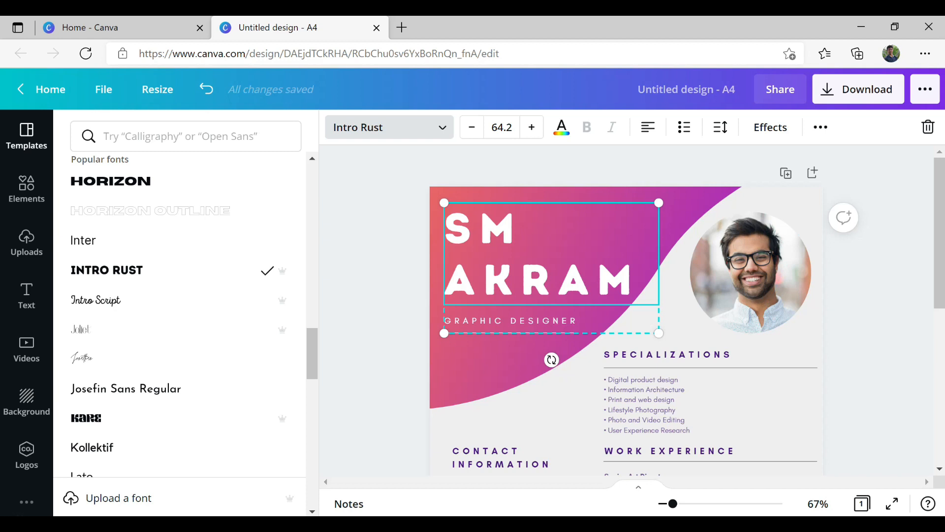
- Set the name heading's letter spacing to -11 and line spacing to 0.97
click(821, 129)
click(780, 137)
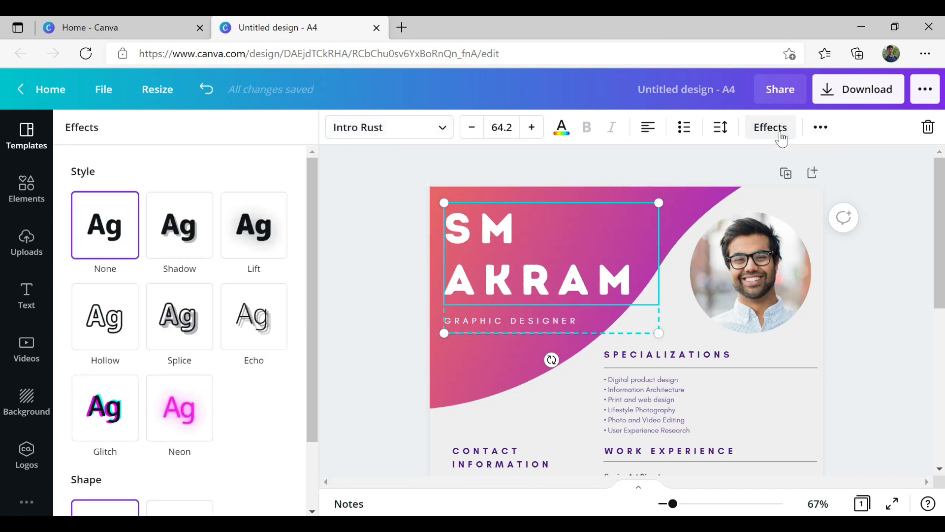
click(720, 127)
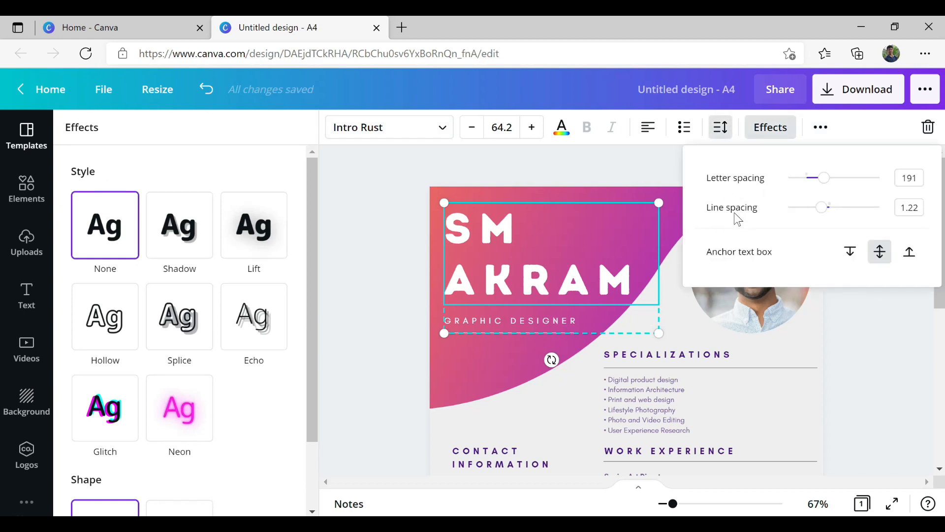
drag(825, 185, 798, 187)
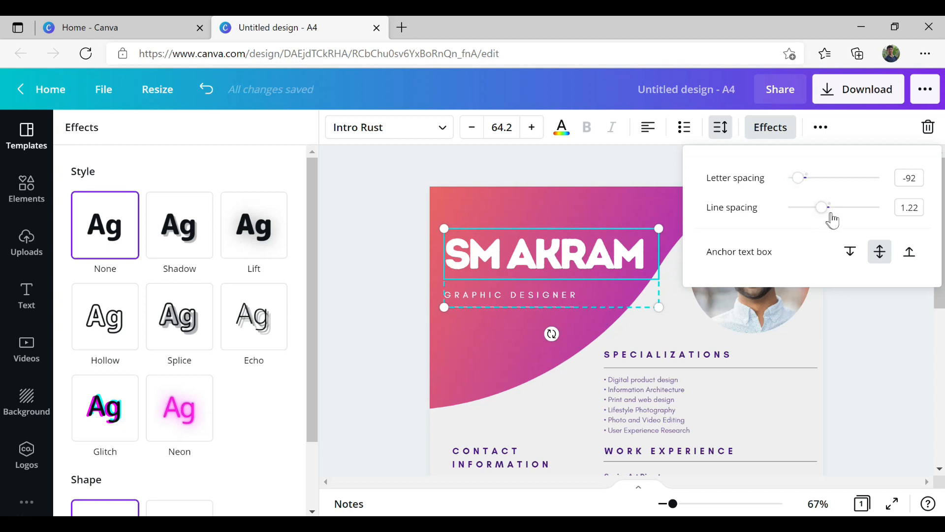
mouse_move(824, 211)
mouse_down()
mouse_move(842, 209)
mouse_move(808, 188)
mouse_move(869, 211)
mouse_move(812, 211)
mouse_up()
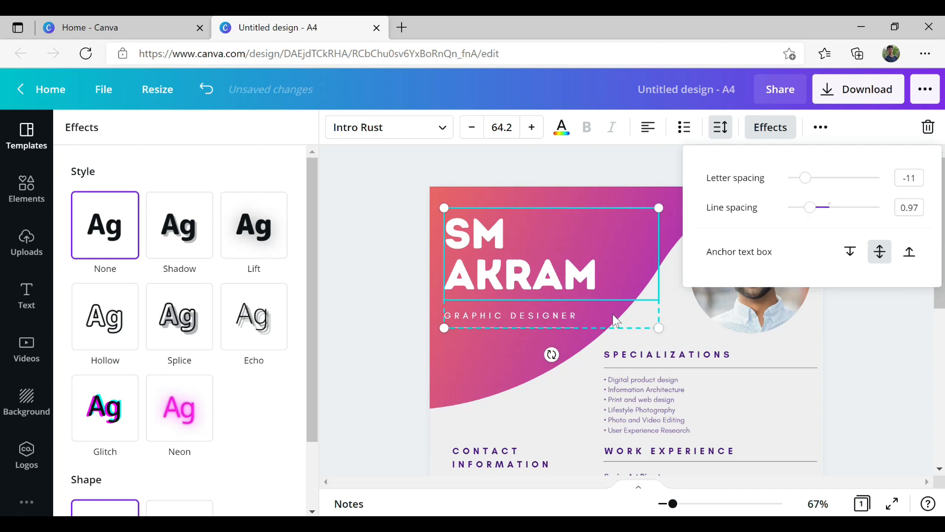
click(586, 314)
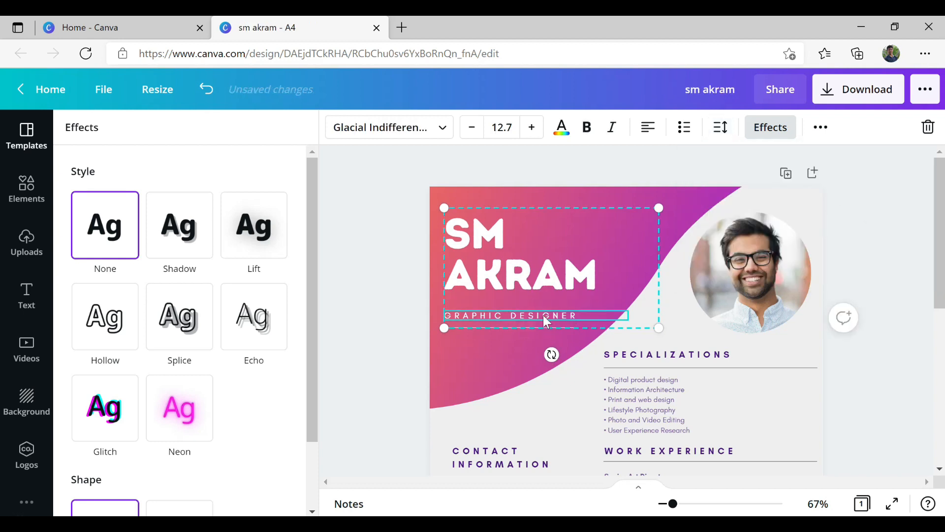
- Replace the GRAPHIC DESIGNER subtitle text with DIGITAL MARKETER
double_click(604, 314)
key(BackSpace)
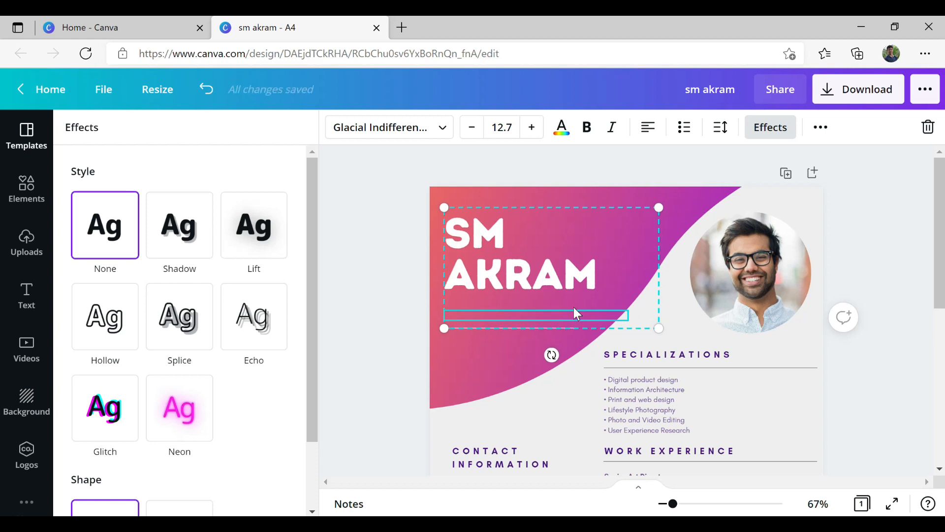
text(DIGITAL MARKETER)
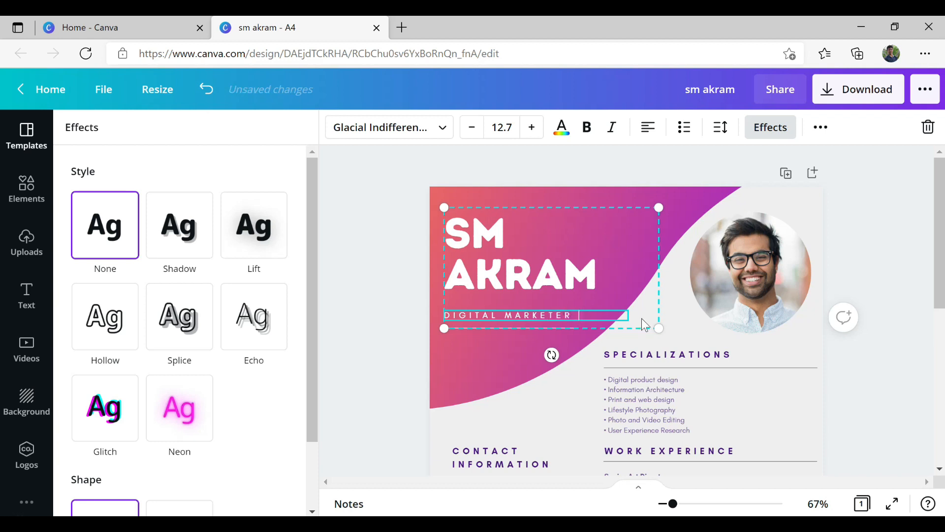
click(364, 252)
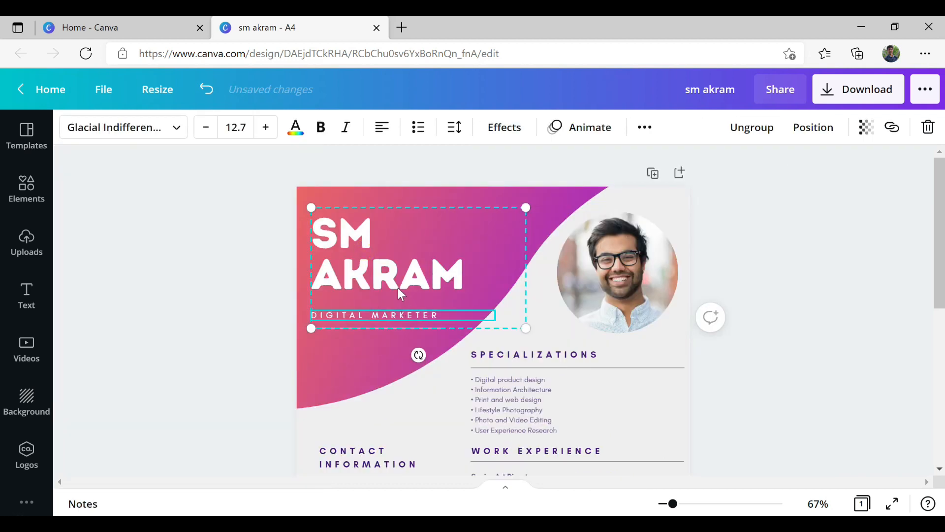
- Color the name heading text with the Violet swatch
click(840, 321)
click(834, 320)
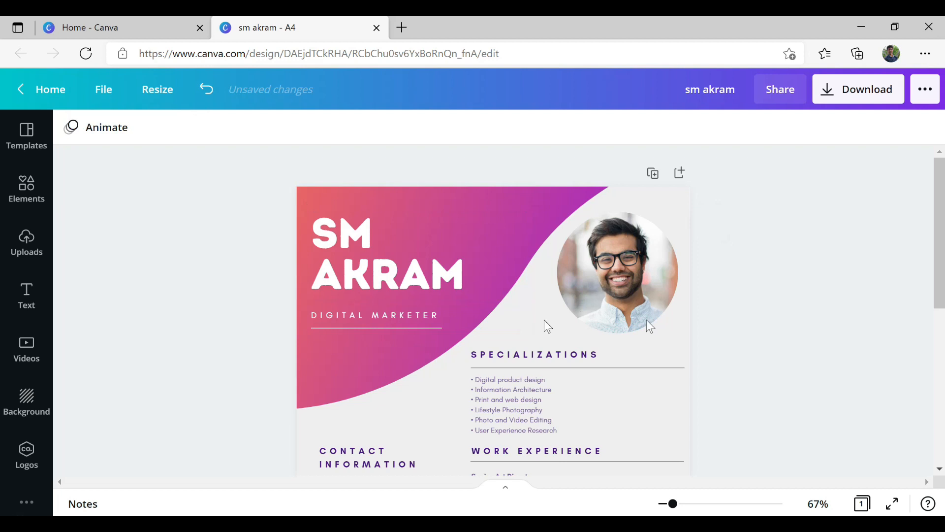
click(372, 284)
key(ctrl+a)
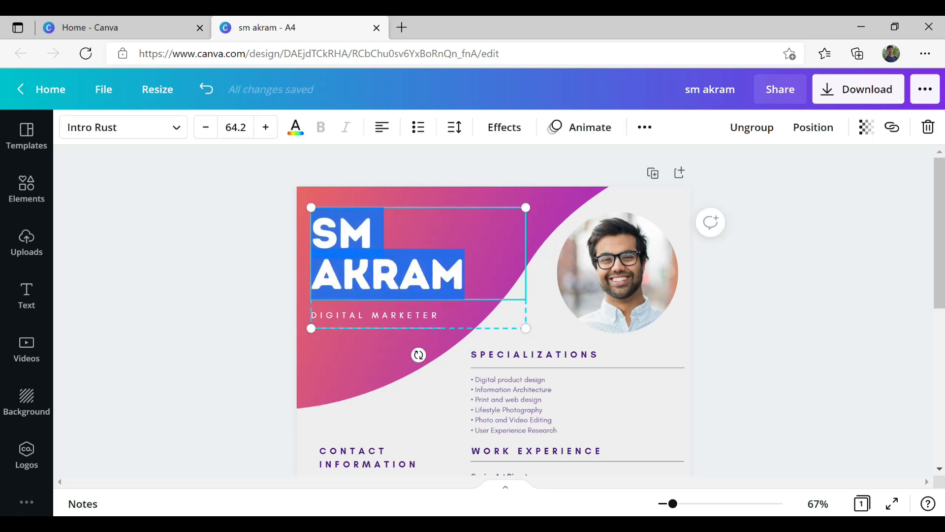
click(295, 127)
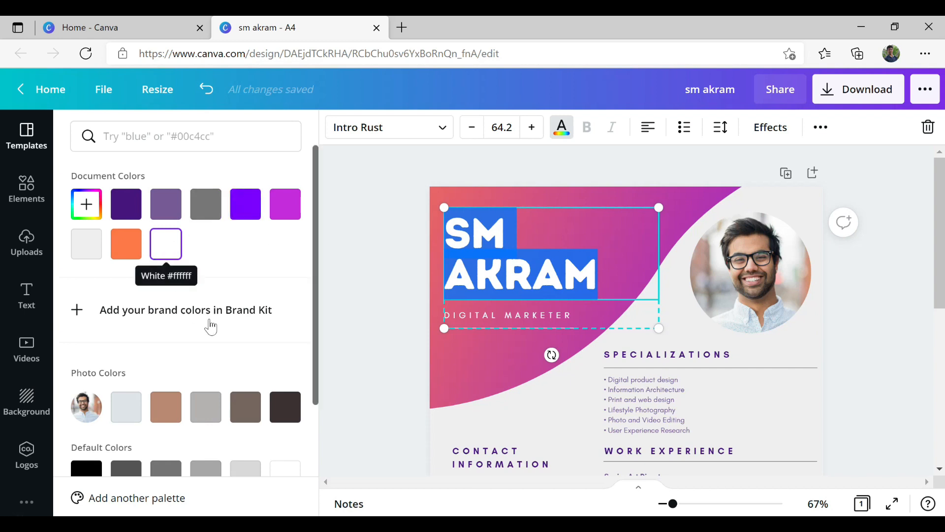
scroll(223, 326, down, 3)
scroll(222, 327, down, 1)
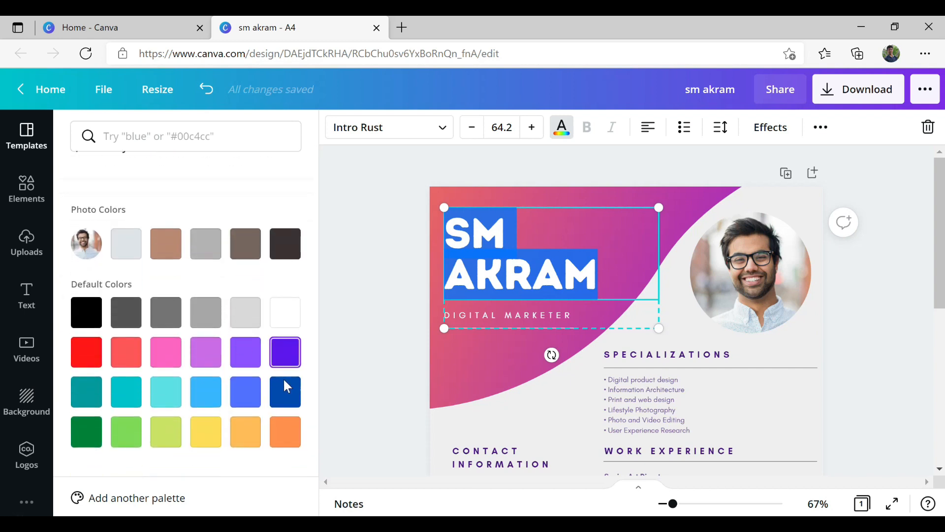
click(283, 360)
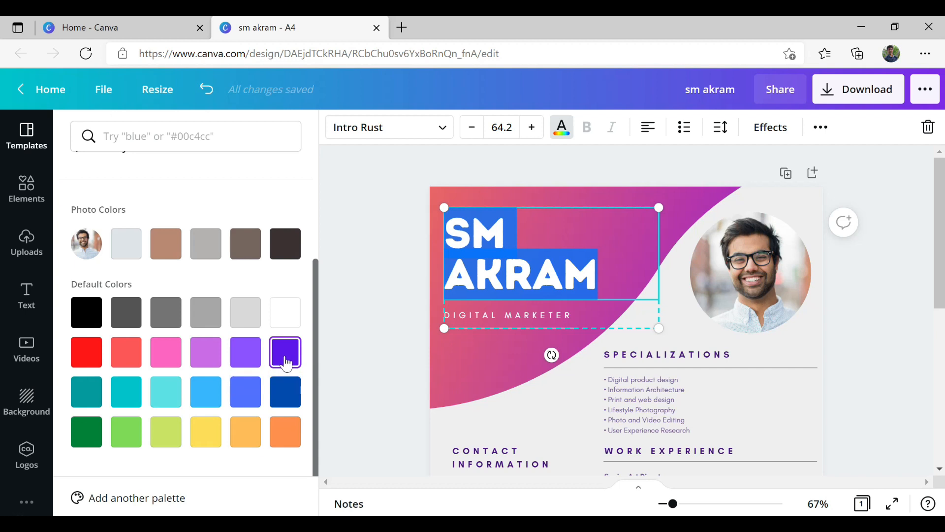
click(466, 384)
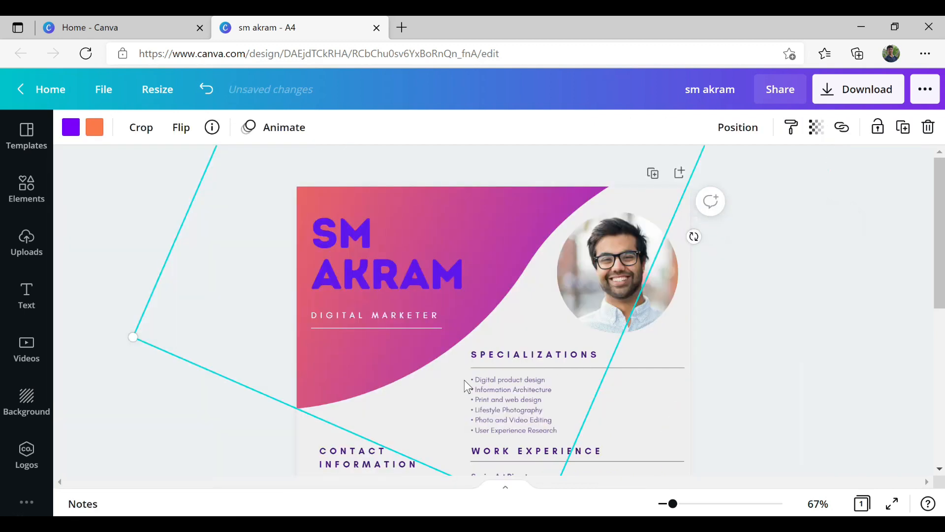
click(911, 303)
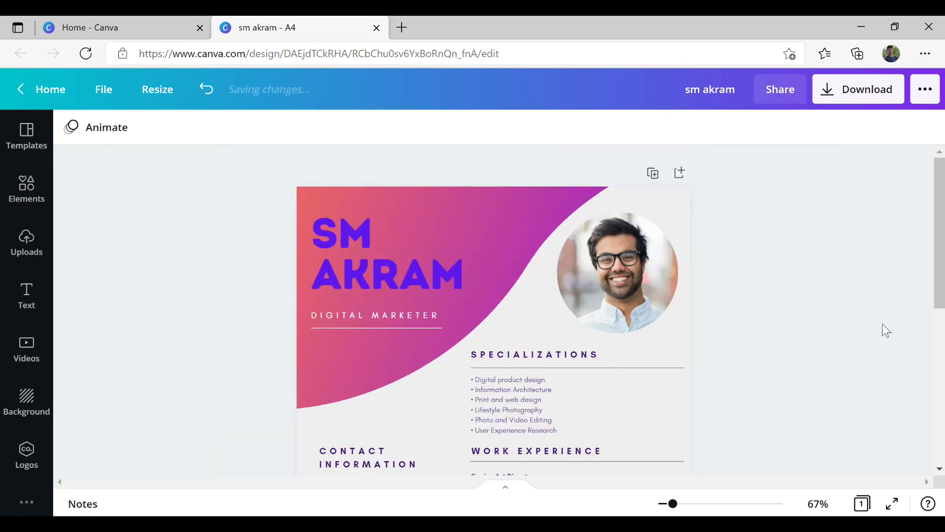
- Set the name heading in the Norwester font so it fits on one line
click(436, 276)
click(430, 266)
drag(464, 274, 312, 232)
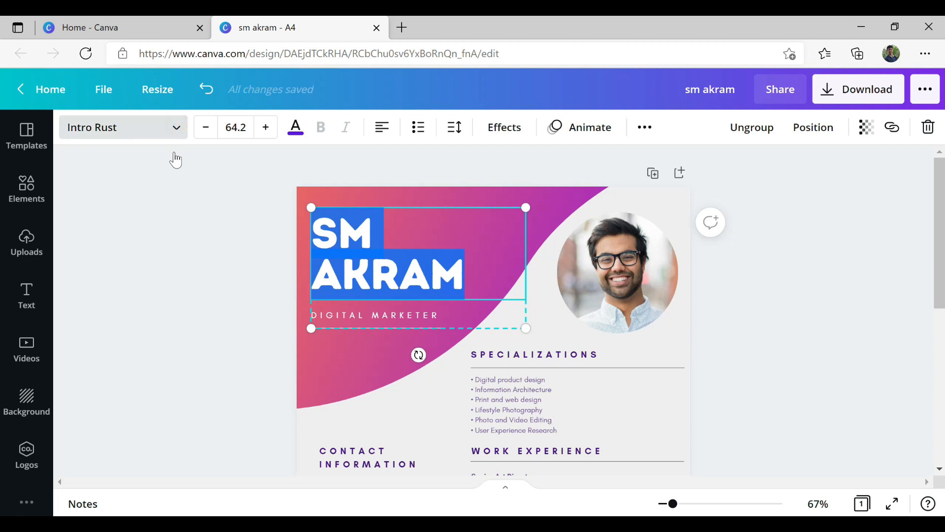
click(175, 131)
scroll(192, 287, down, 12)
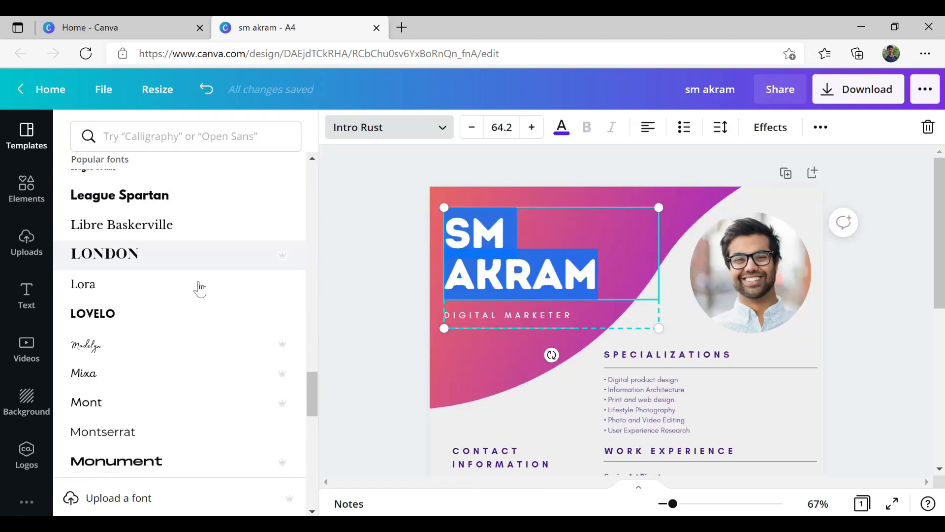
click(189, 409)
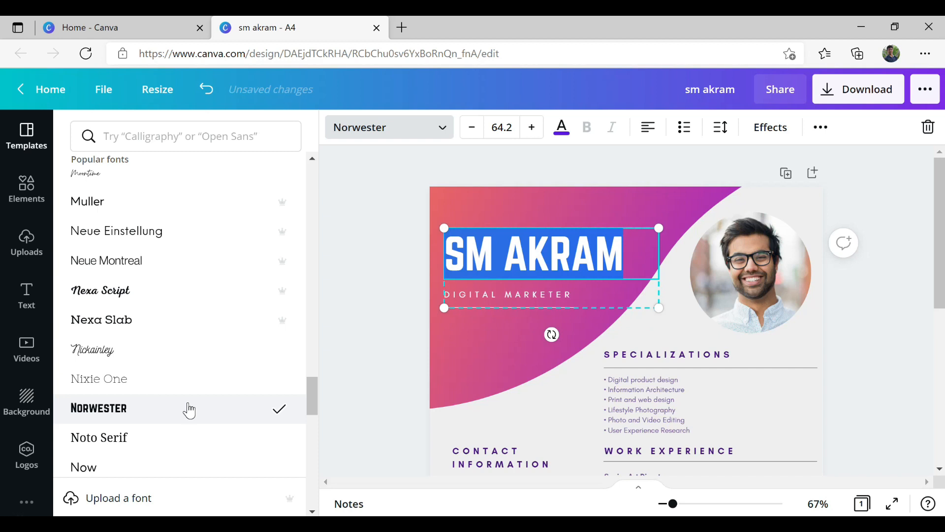
click(465, 354)
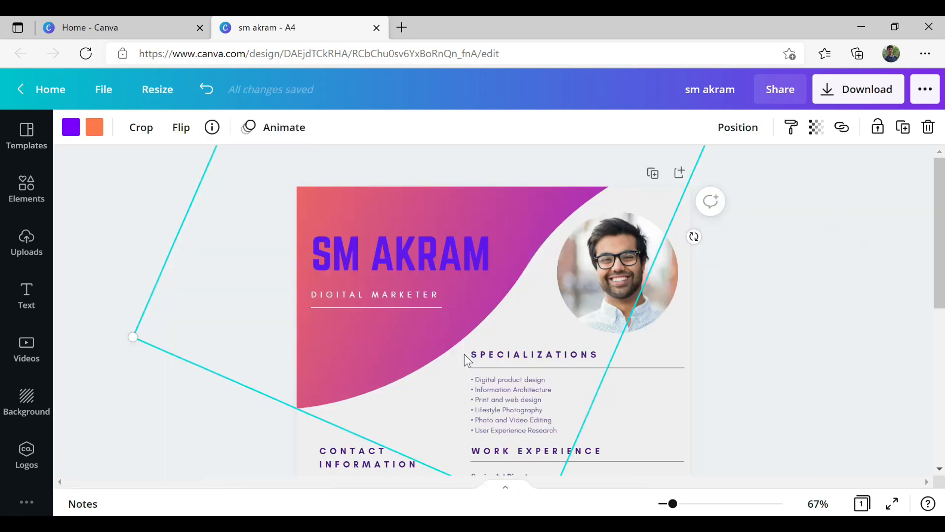
click(775, 345)
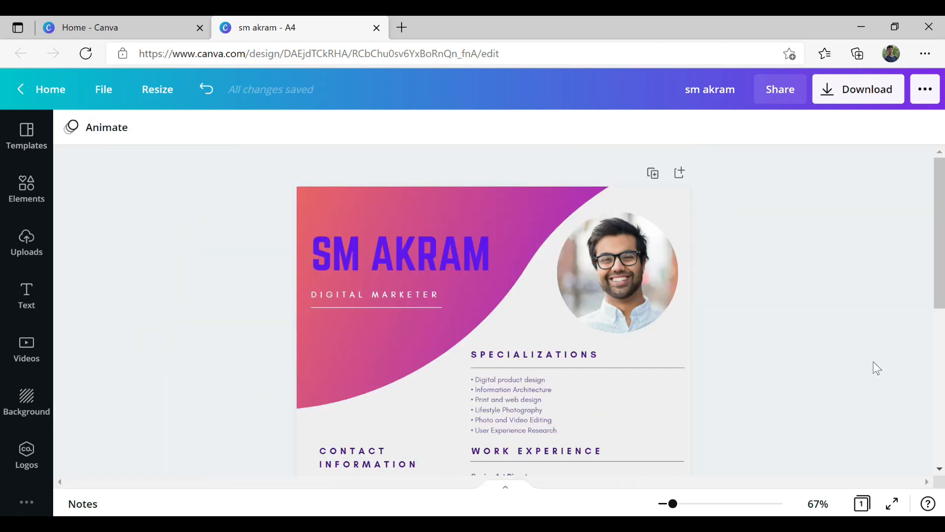
scroll(884, 355, down, 1)
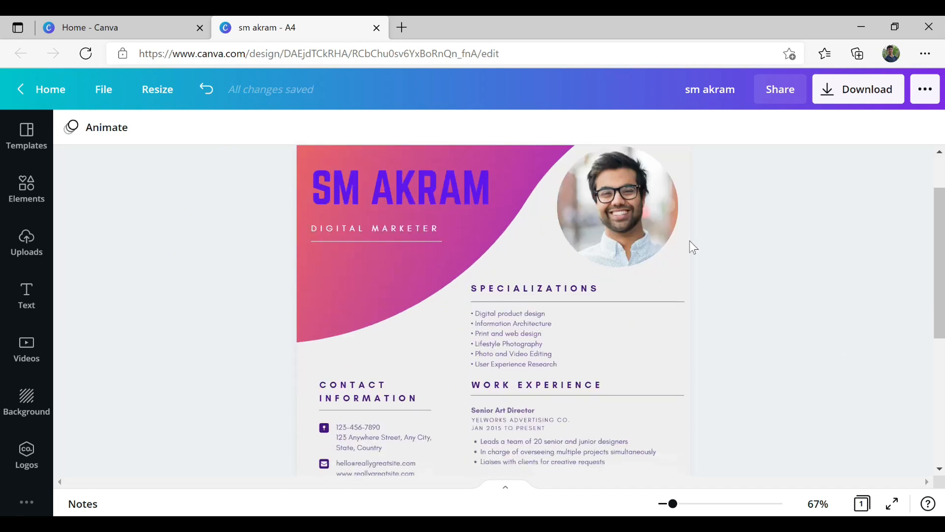
- Clear the existing photo out of the circular frame
scroll(633, 214, up, 1)
double_click(623, 287)
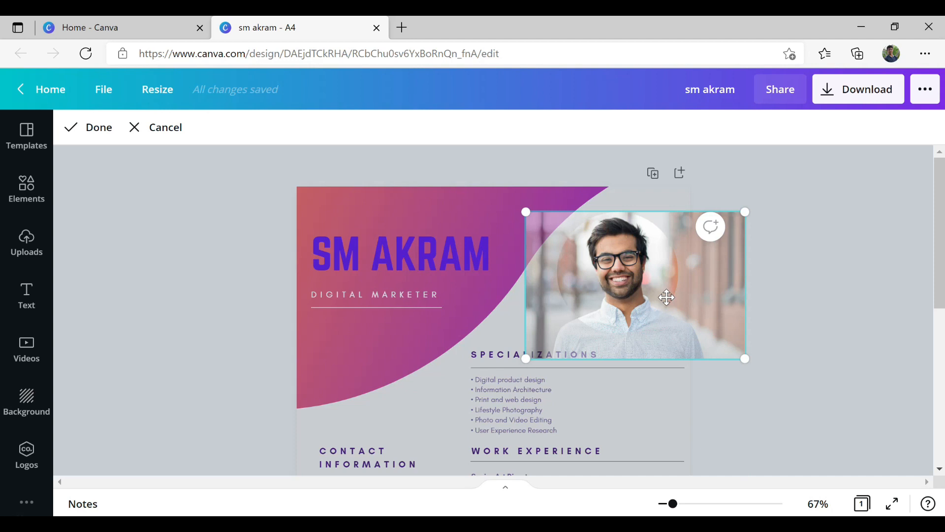
key(Delete)
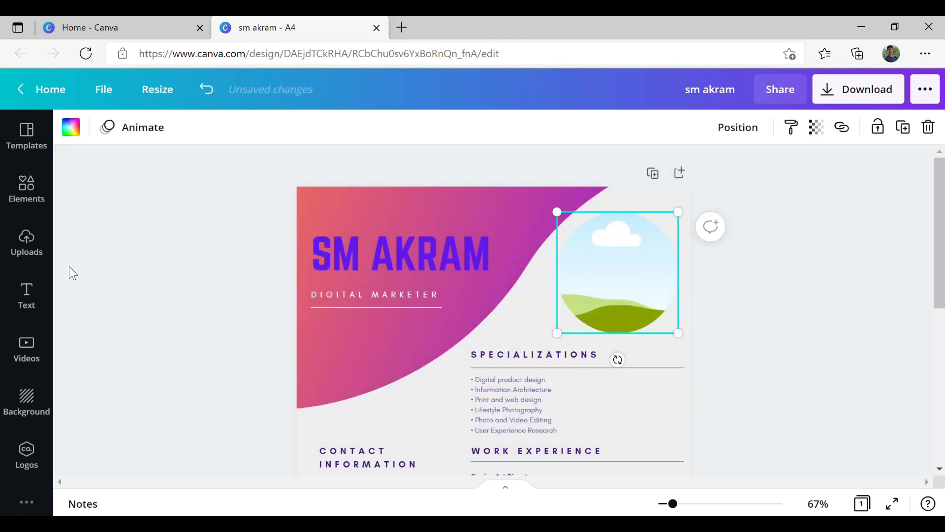
- Upload the portrait JPG from the computer's Downloads folder to Uploads
click(31, 245)
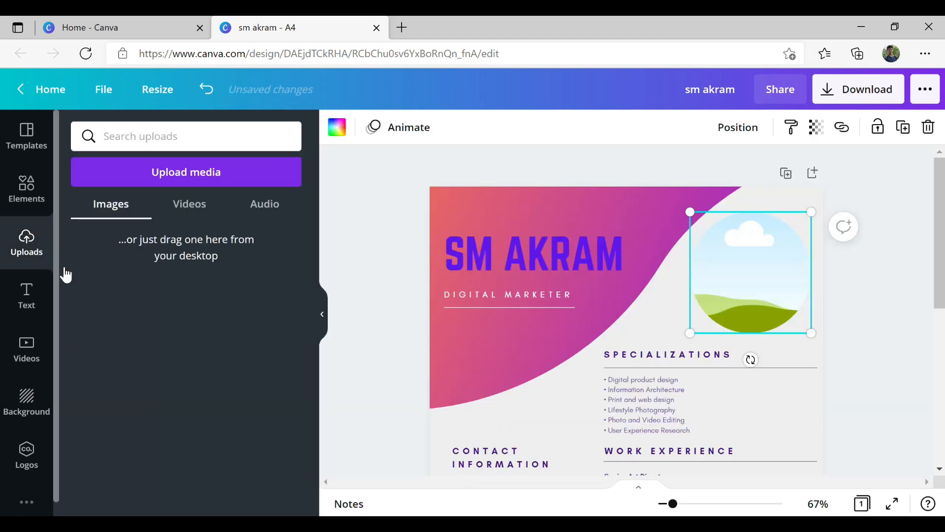
click(180, 171)
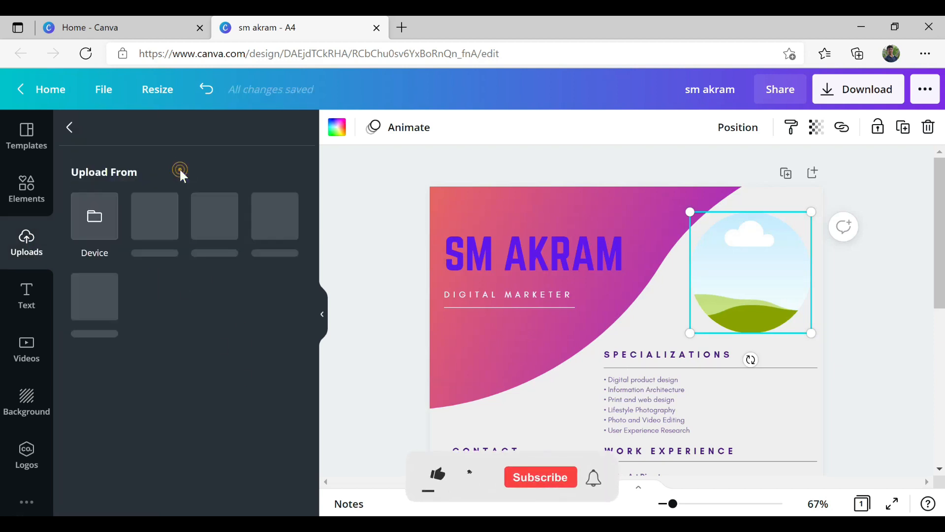
click(95, 224)
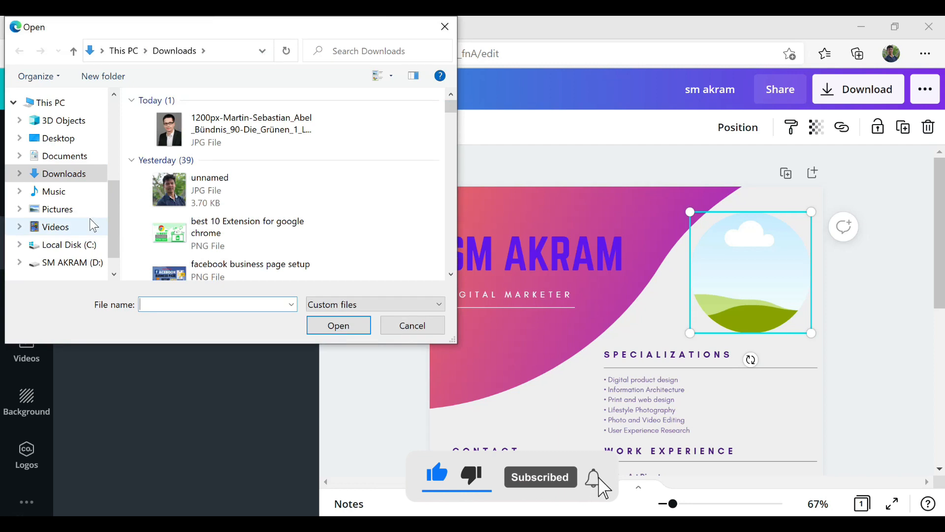
click(256, 131)
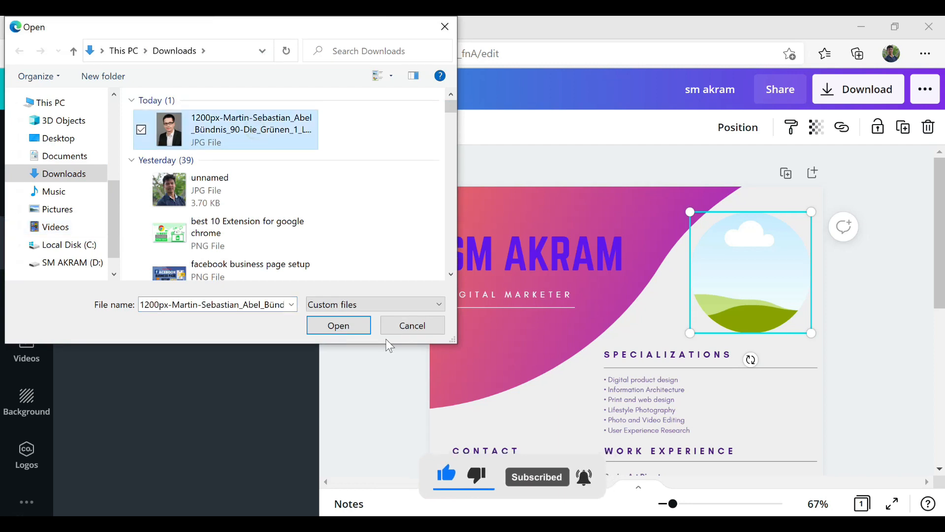
click(338, 329)
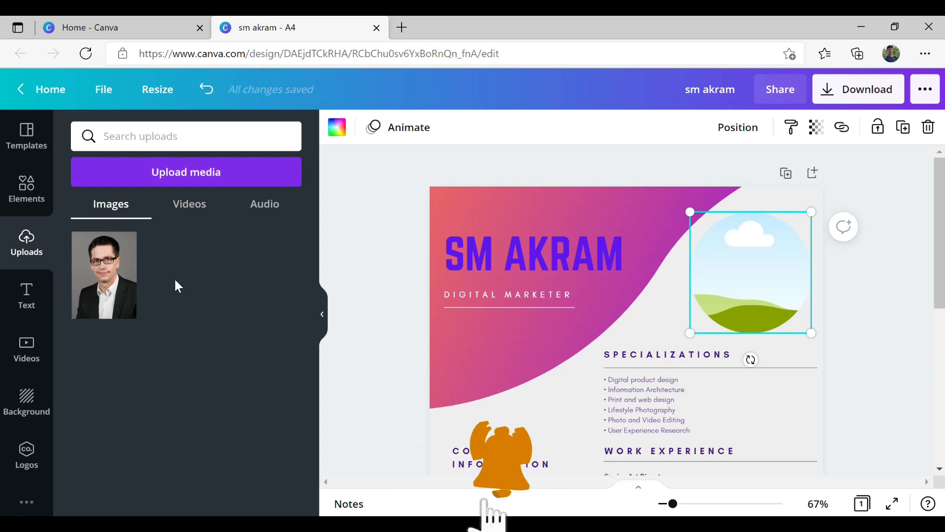
- Drop the uploaded portrait into the circle frame and delete the loose oversized copy
click(109, 280)
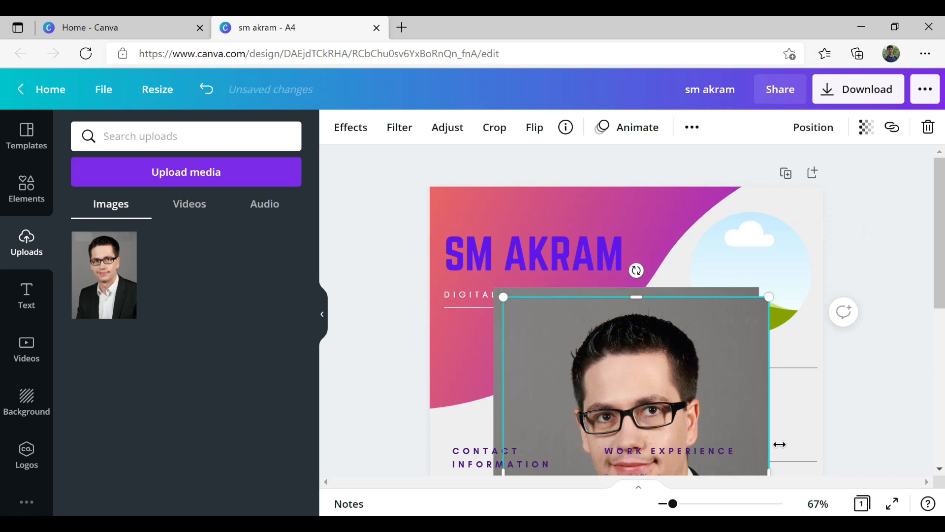
drag(672, 395, 556, 392)
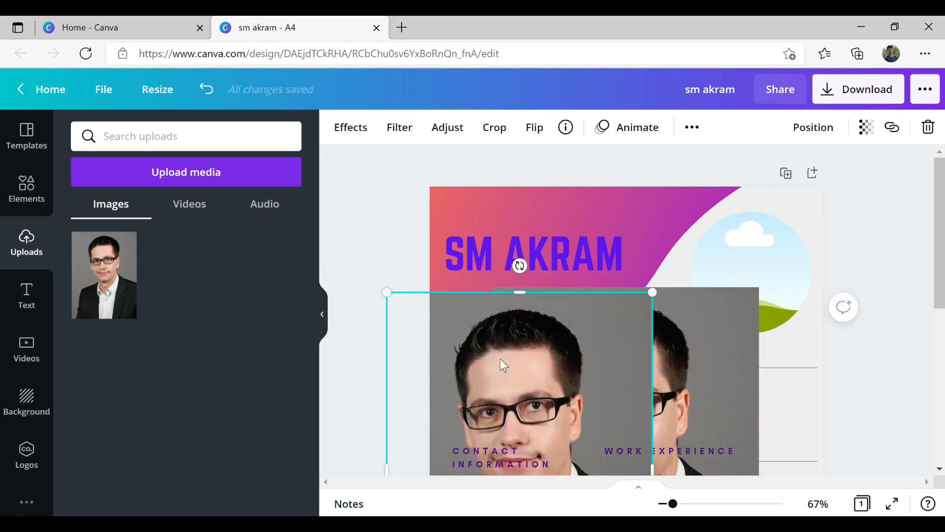
key(ctrl+z)
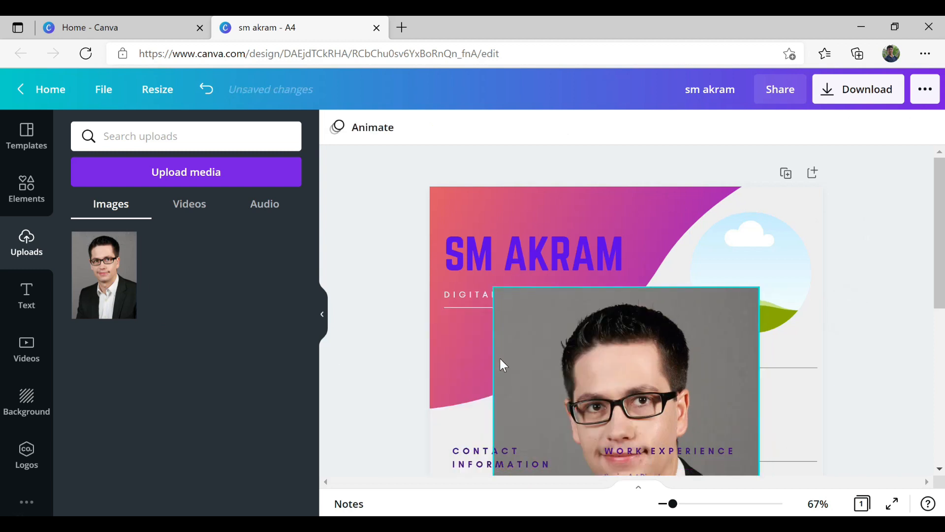
click(500, 358)
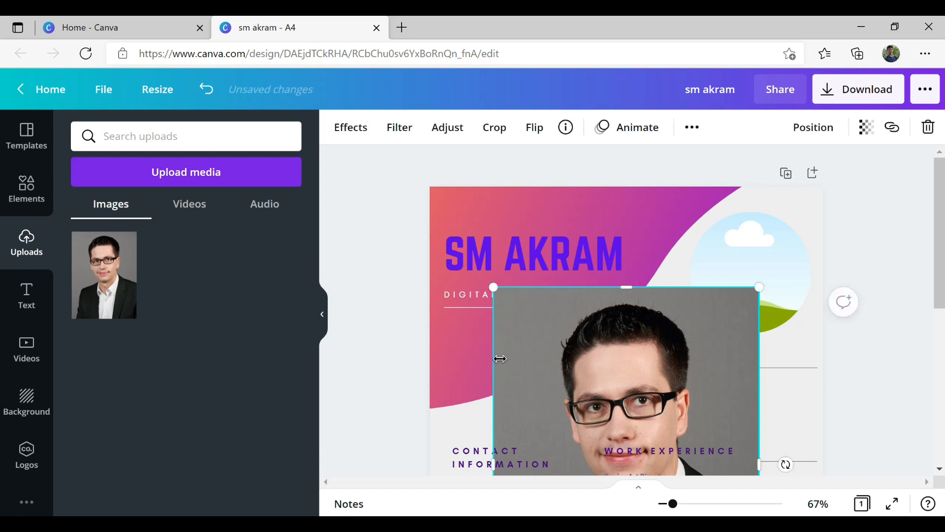
key(Delete)
drag(104, 276, 735, 273)
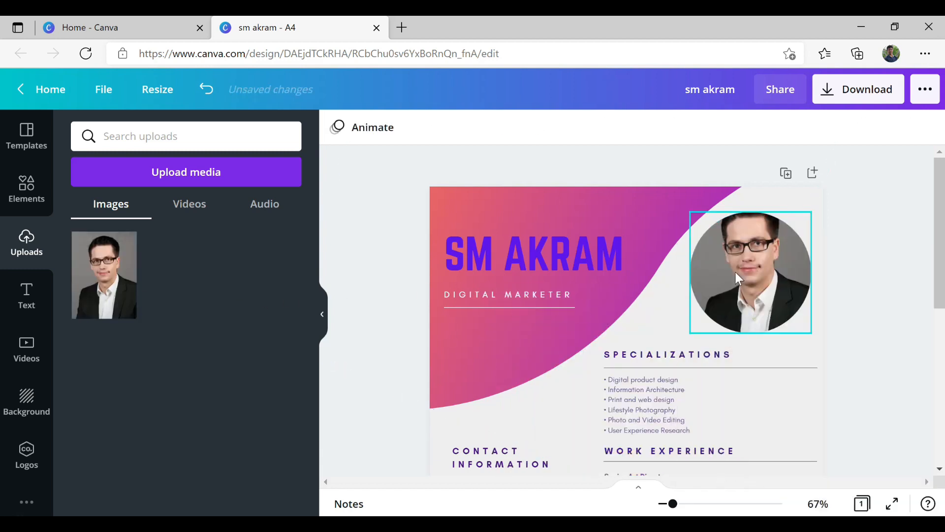
- Shift the portrait lower inside the circle so the face sits centred
double_click(735, 273)
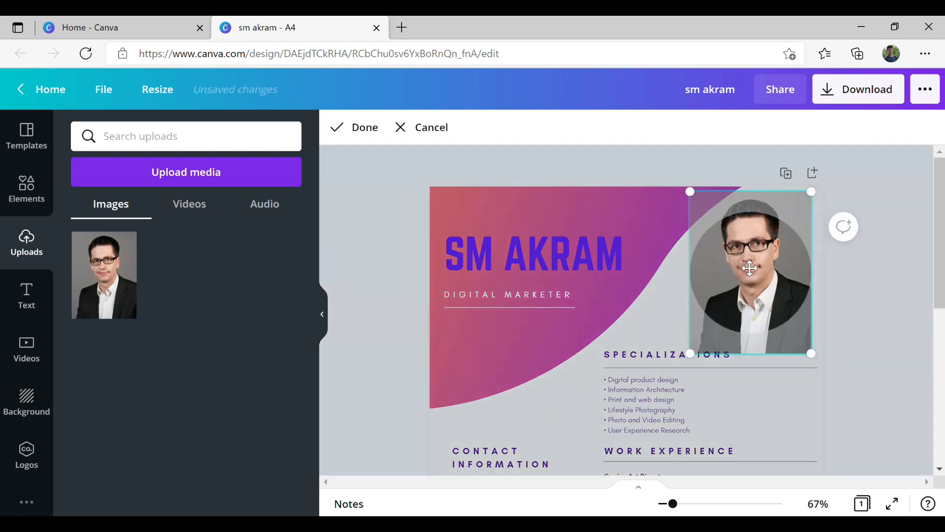
mouse_move(761, 291)
mouse_down()
mouse_move(758, 307)
mouse_move(756, 266)
mouse_move(761, 288)
mouse_up()
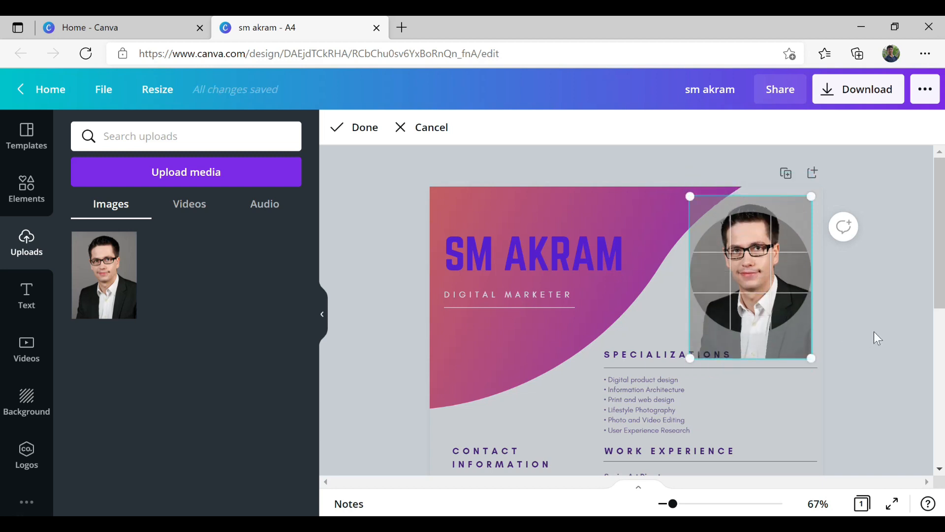
click(873, 332)
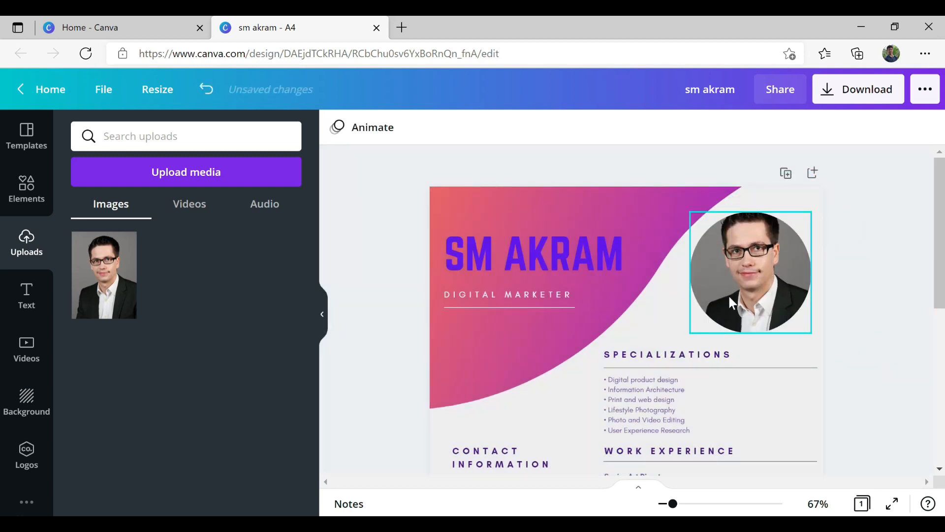
double_click(736, 270)
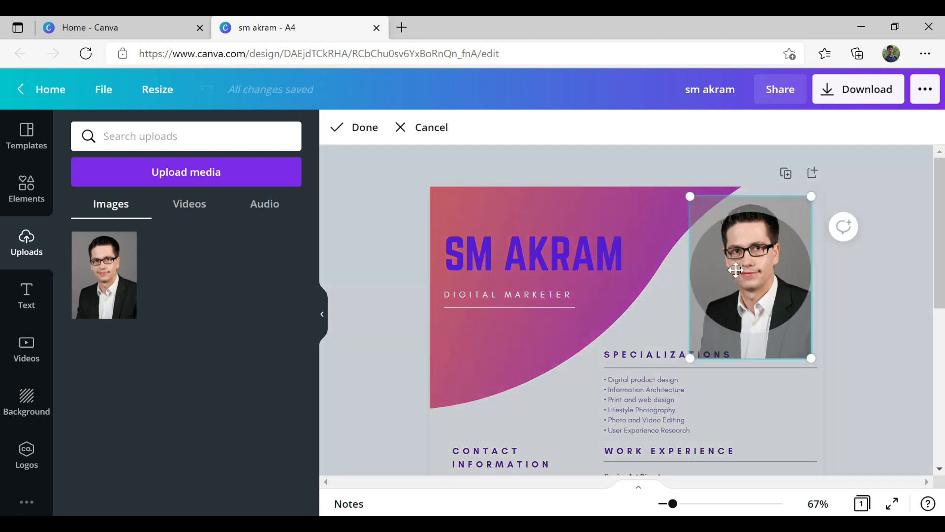
drag(739, 266, 740, 277)
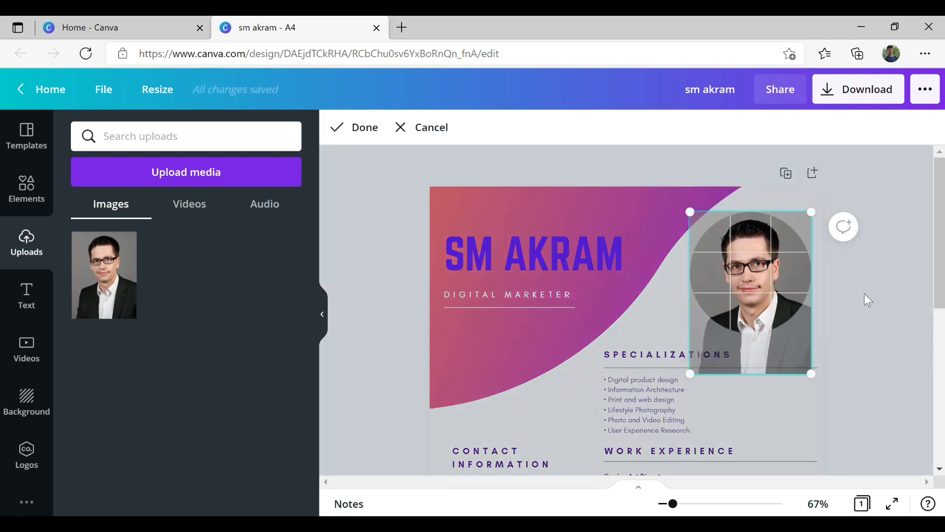
click(866, 295)
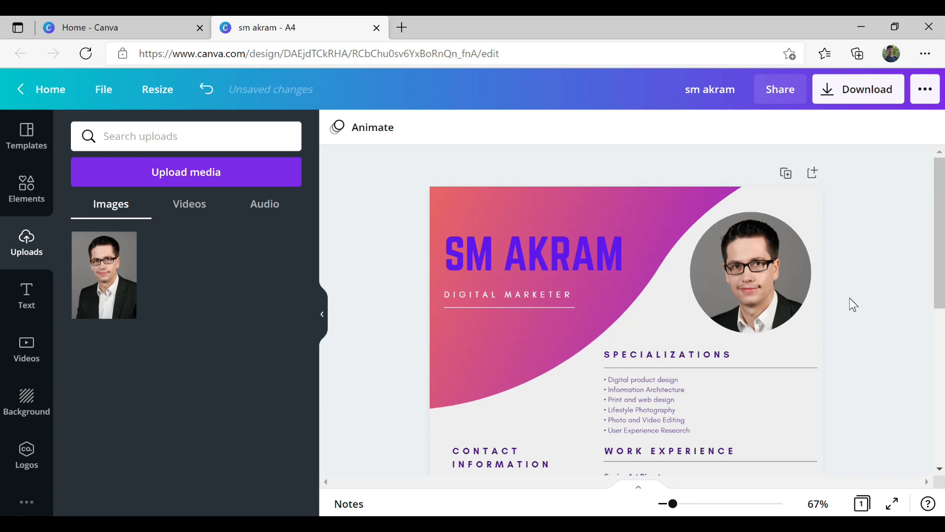
- Apply the Background Remover effect to the circular portrait to erase its grey backdrop
click(768, 297)
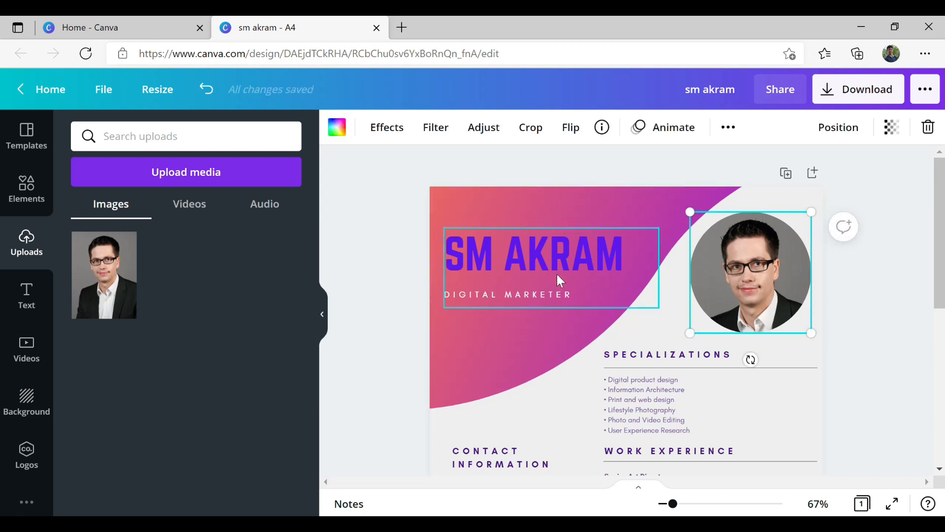
click(379, 133)
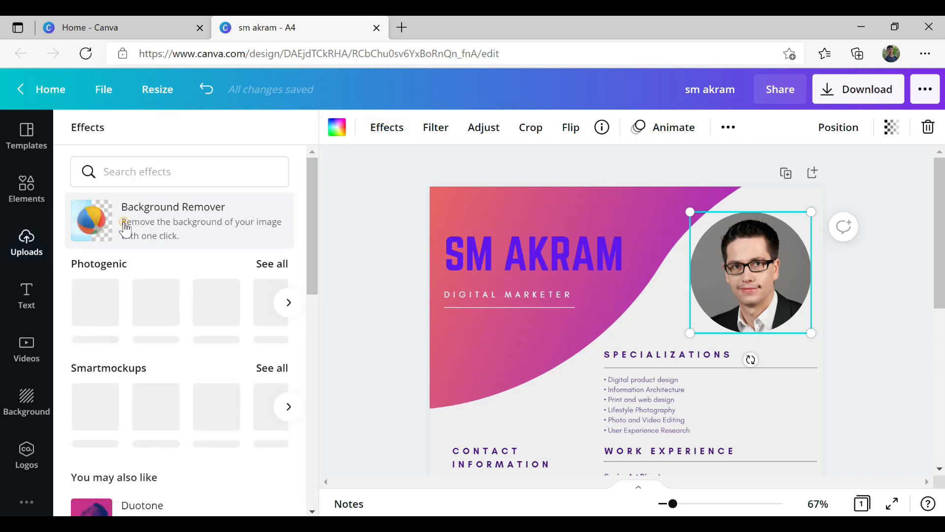
click(126, 227)
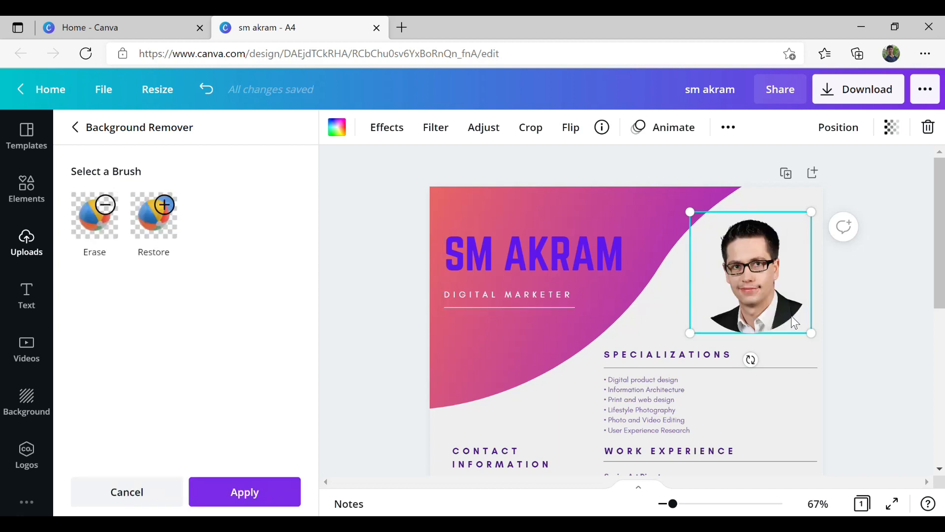
scroll(871, 354, down, 3)
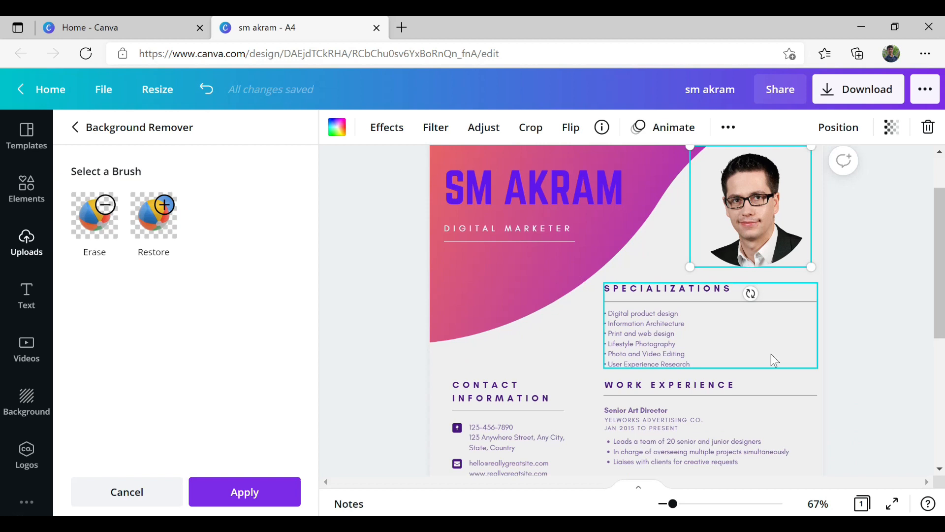
scroll(716, 294, up, 2)
scroll(660, 348, down, 2)
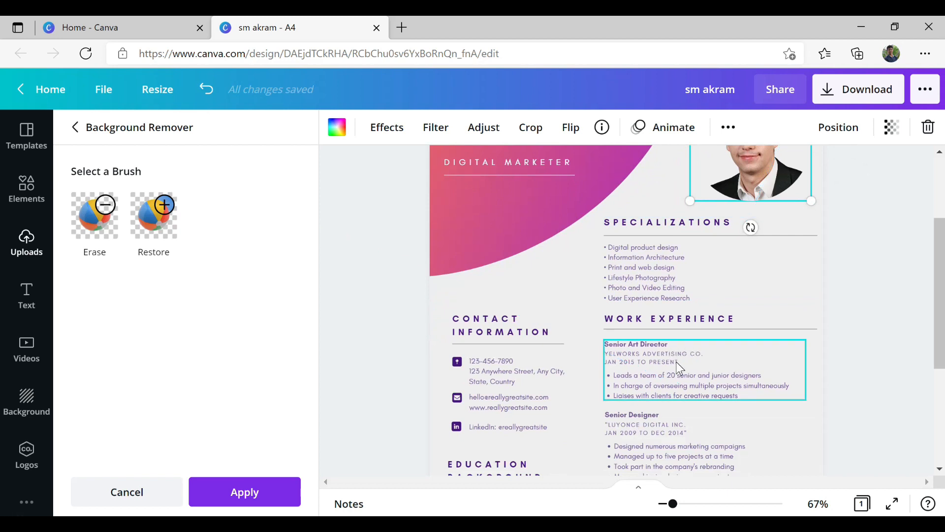
scroll(677, 362, down, 2)
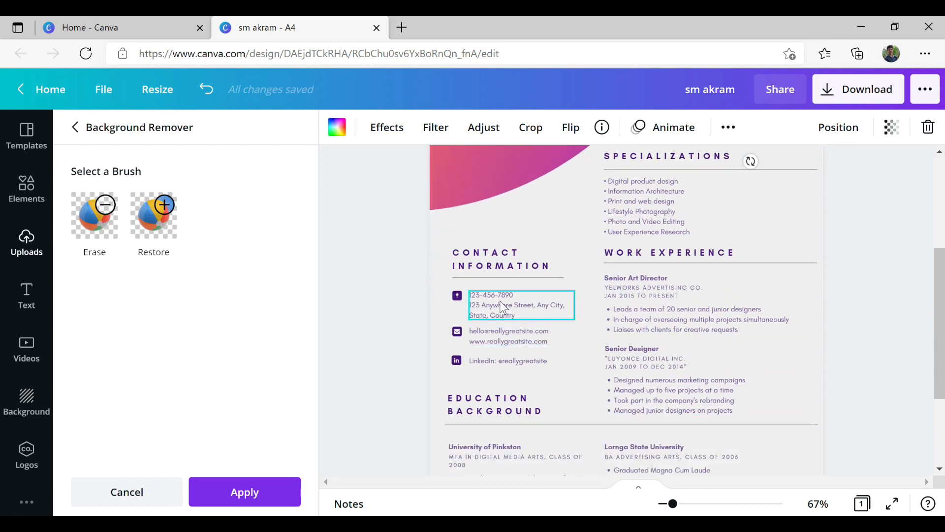
scroll(663, 334, down, 4)
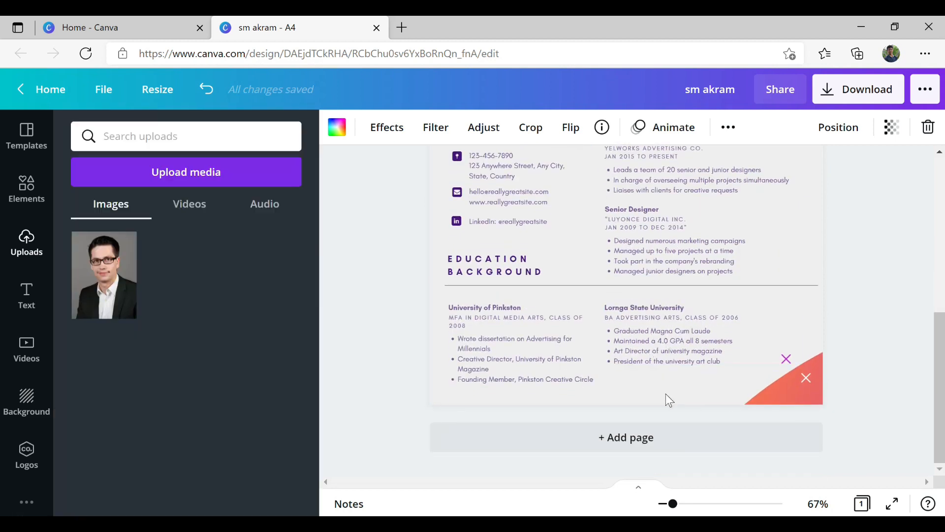
- Try a food photo as the resume page's background
click(669, 391)
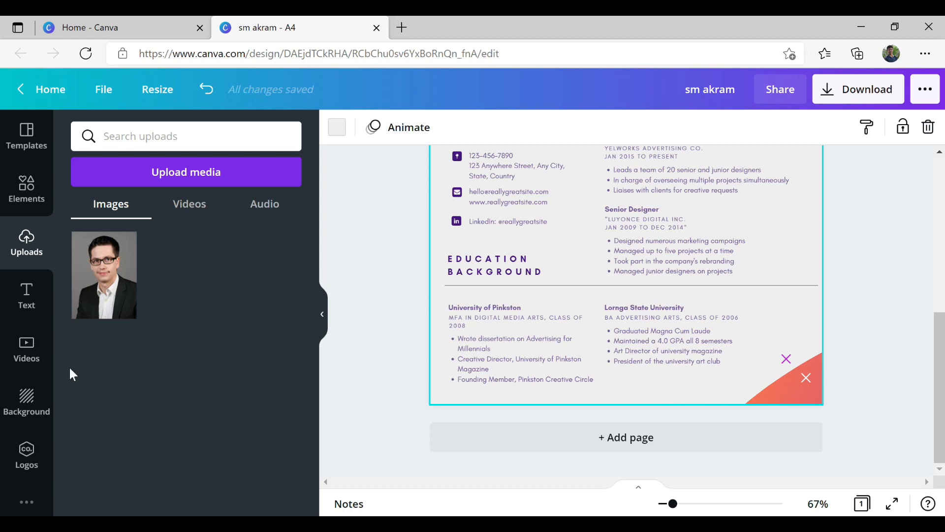
click(27, 402)
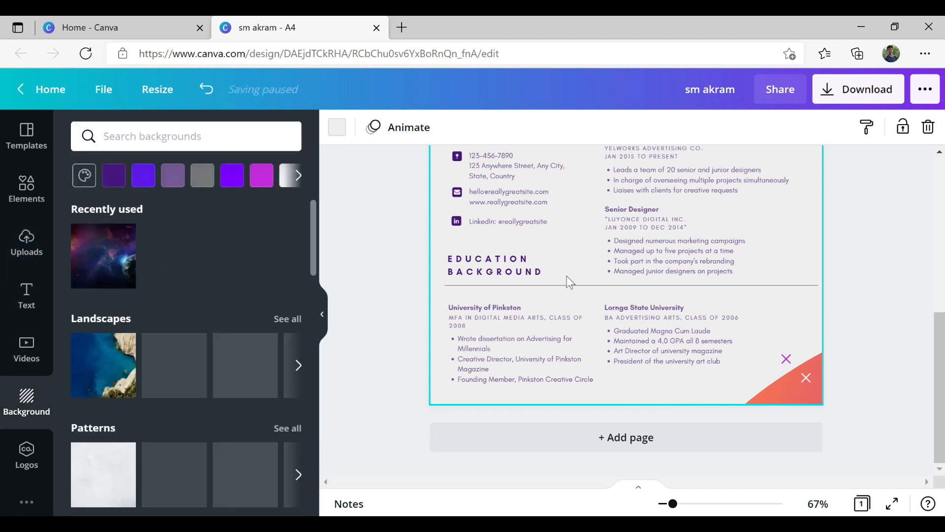
scroll(567, 275, up, 10)
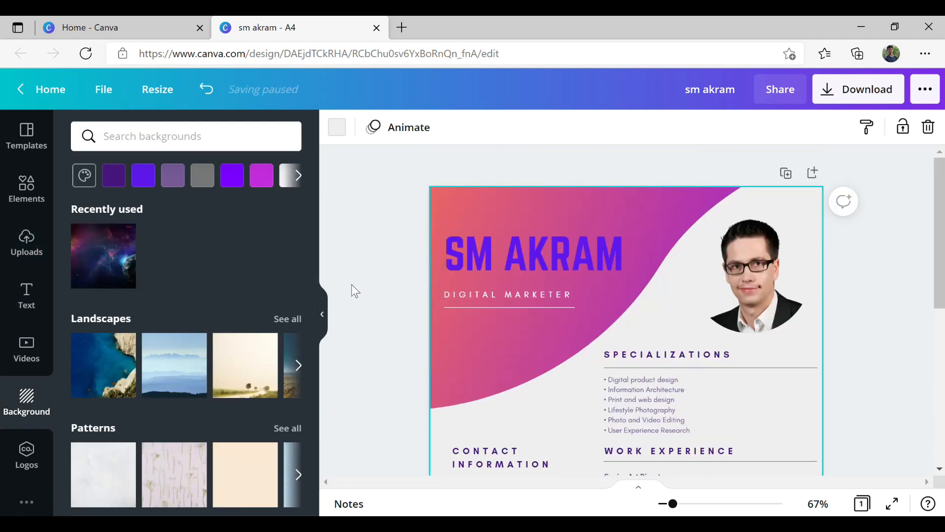
click(299, 175)
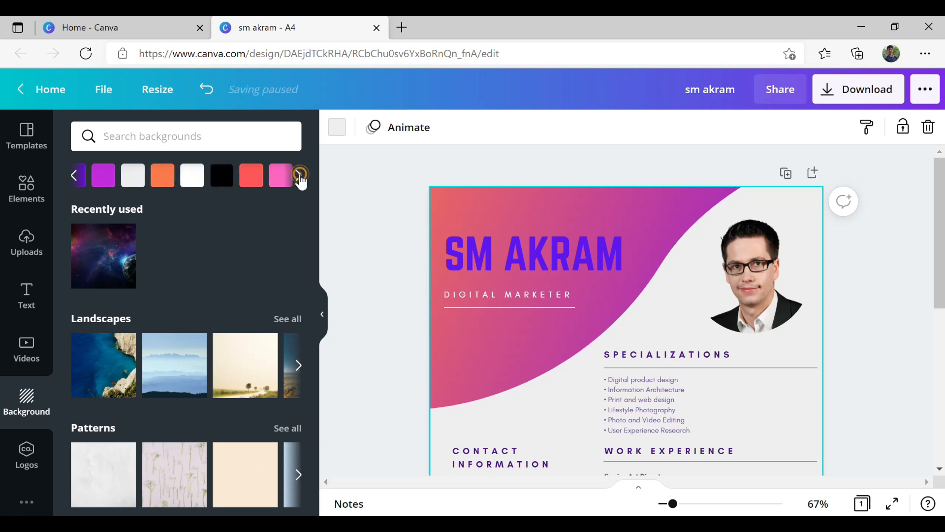
click(299, 175)
scroll(229, 382, down, 6)
scroll(229, 386, down, 3)
click(179, 370)
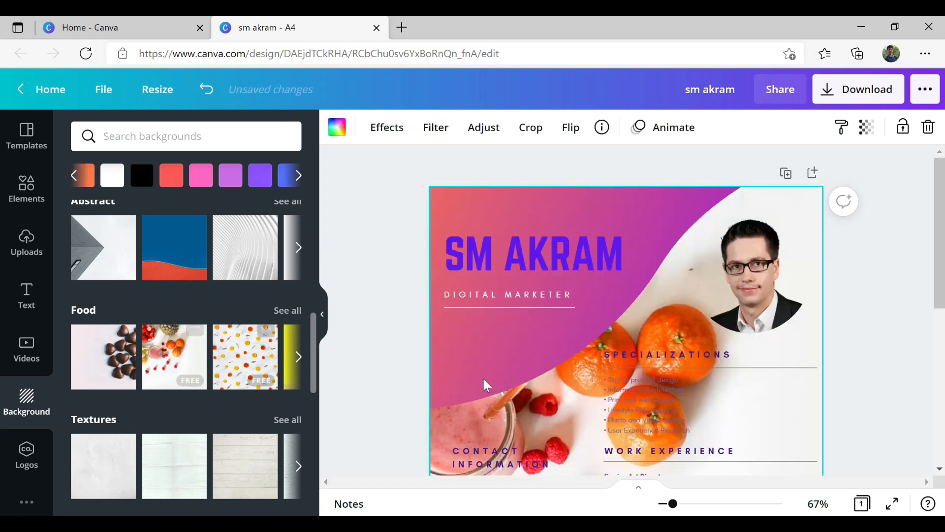
- Replace it with the pink feathery fur image as the page background
scroll(584, 383, down, 5)
scroll(599, 383, down, 3)
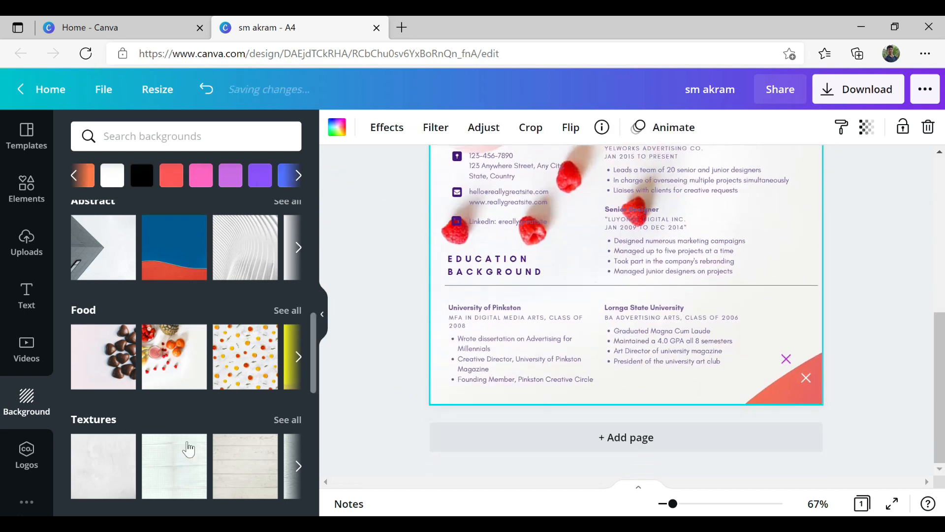
scroll(194, 426, down, 5)
scroll(207, 409, down, 1)
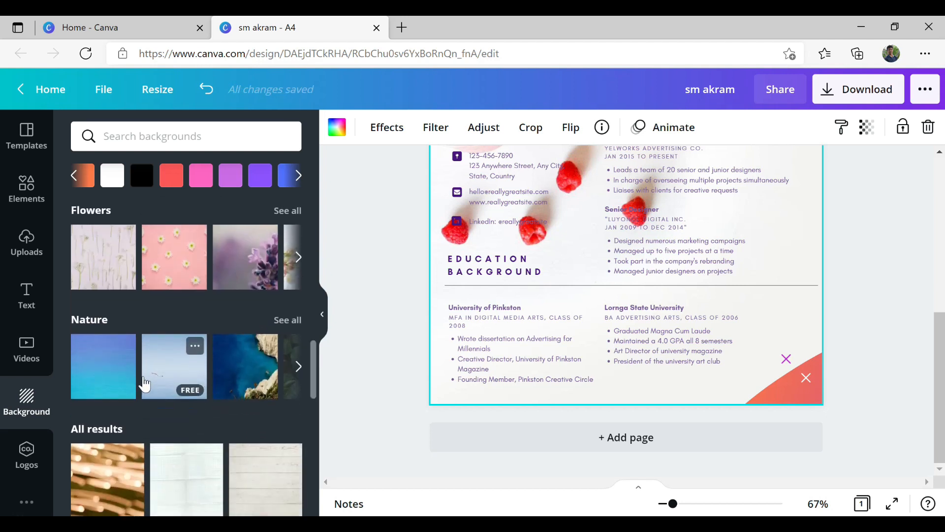
scroll(217, 396, down, 4)
scroll(246, 369, down, 3)
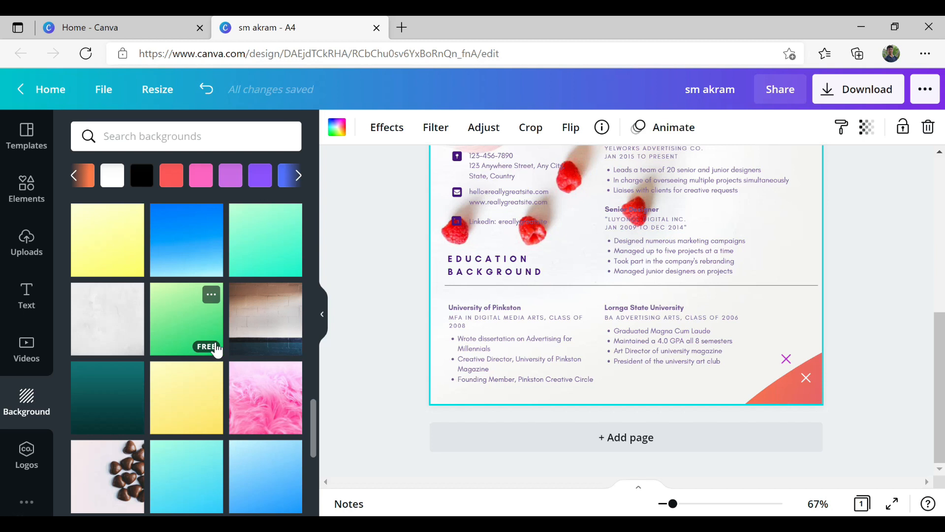
scroll(220, 351, down, 1)
click(250, 341)
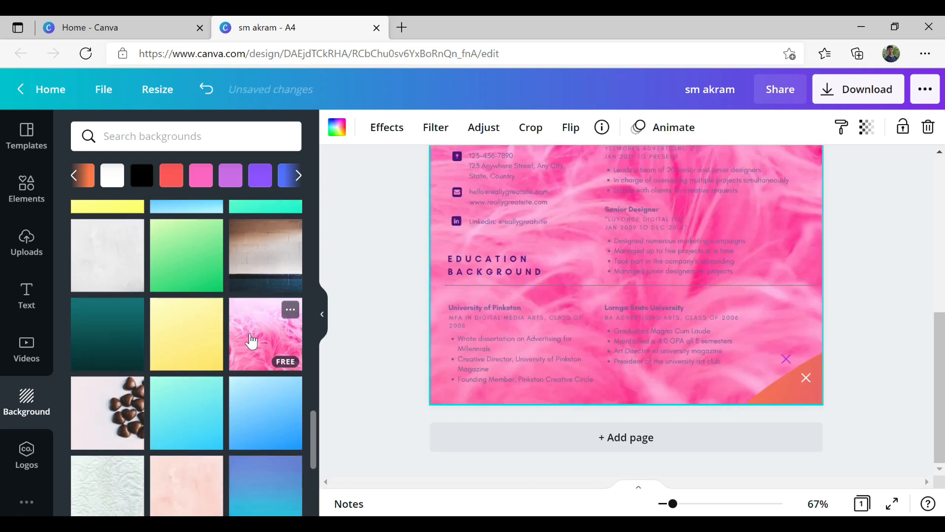
scroll(547, 379, up, 5)
scroll(547, 380, down, 3)
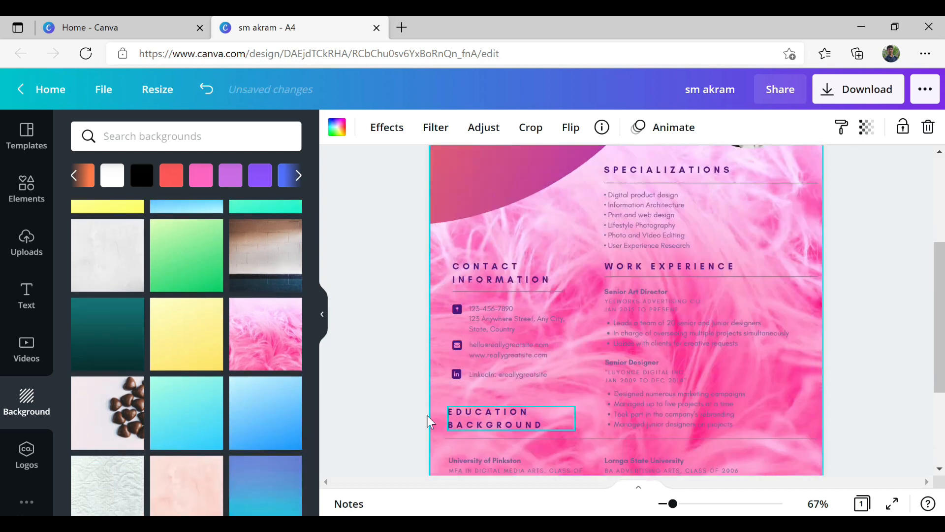
scroll(624, 318, down, 1)
scroll(652, 305, up, 2)
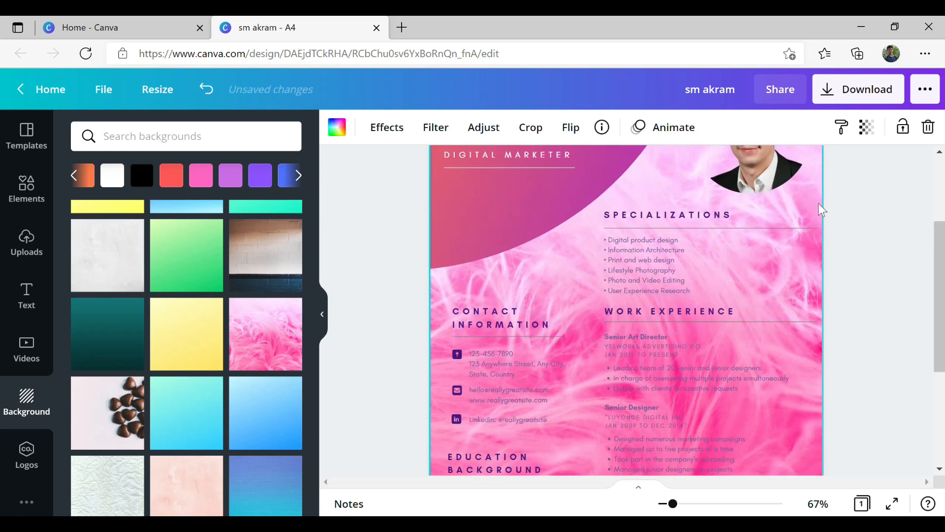
scroll(682, 352, up, 3)
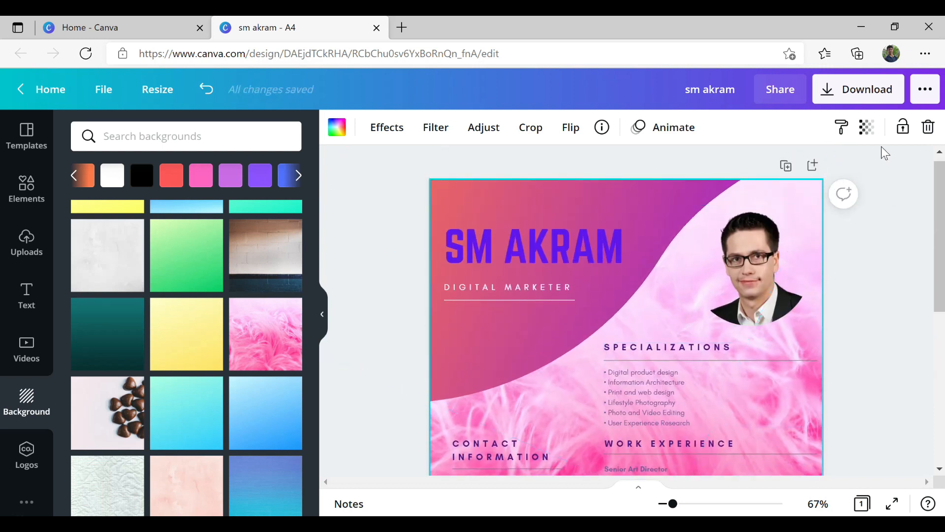
- Fade the background image to transparency 21 and return to the top of the page
click(867, 127)
drag(819, 179, 746, 211)
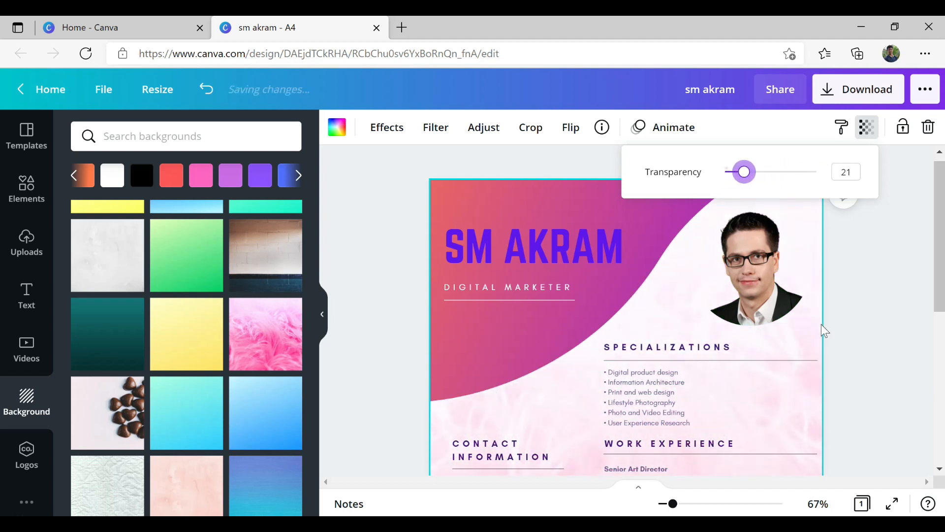
scroll(825, 331, down, 5)
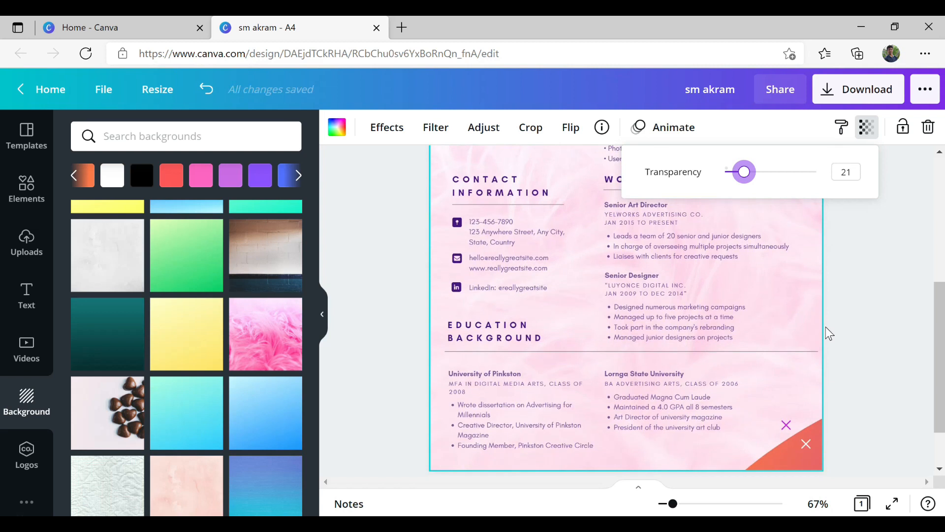
click(882, 296)
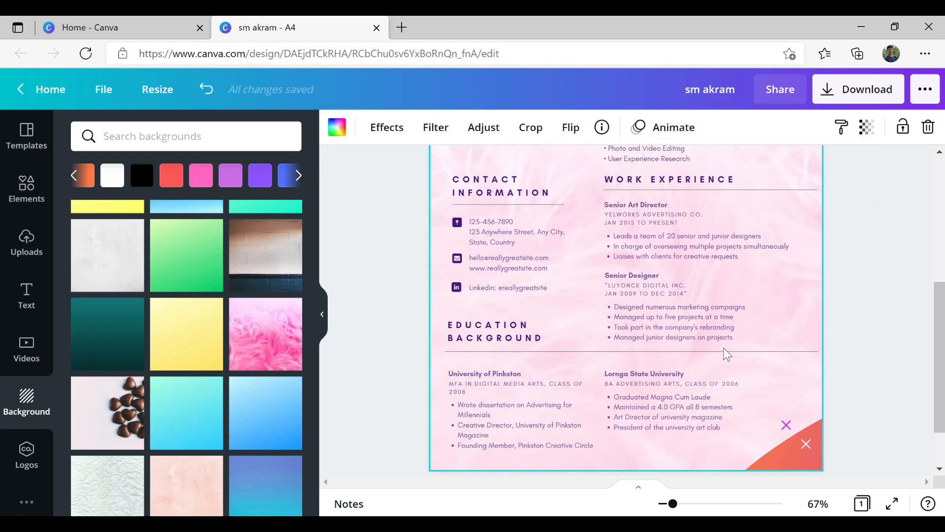
scroll(727, 354, up, 5)
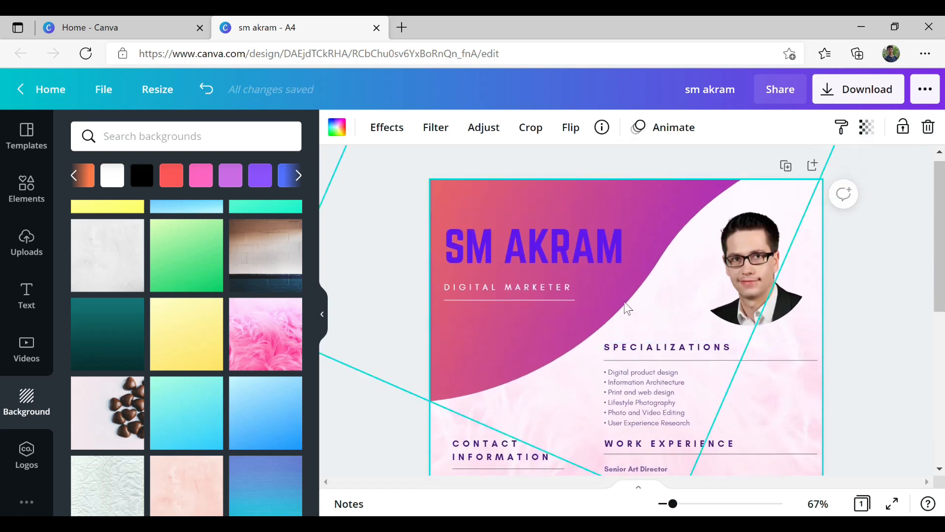
- Lower the wave shape's transparency
click(598, 309)
click(605, 290)
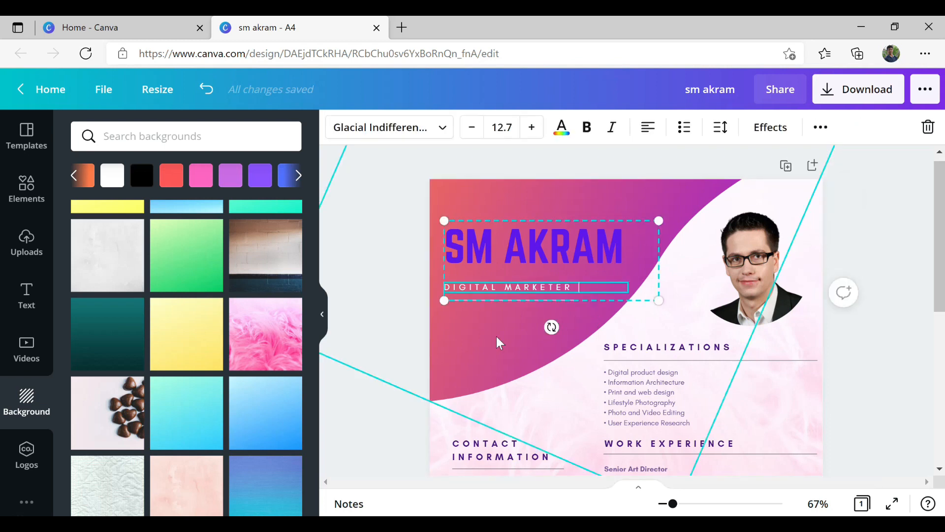
double_click(498, 340)
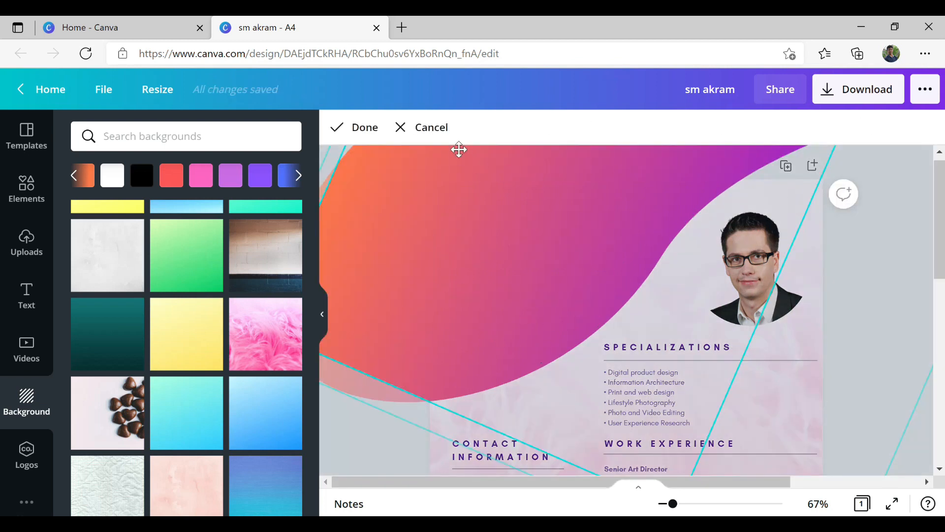
click(435, 132)
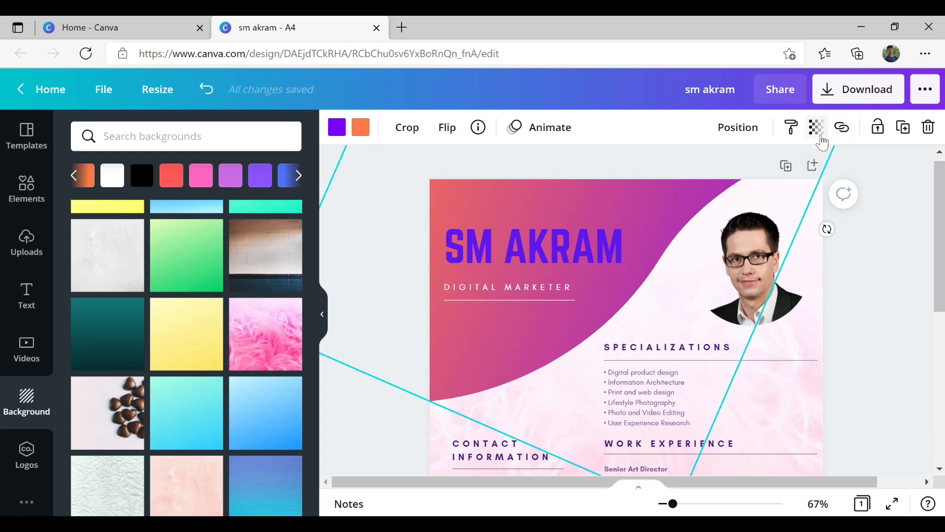
click(816, 127)
mouse_move(768, 177)
mouse_down()
mouse_move(678, 194)
mouse_move(783, 187)
mouse_up()
double_click(623, 193)
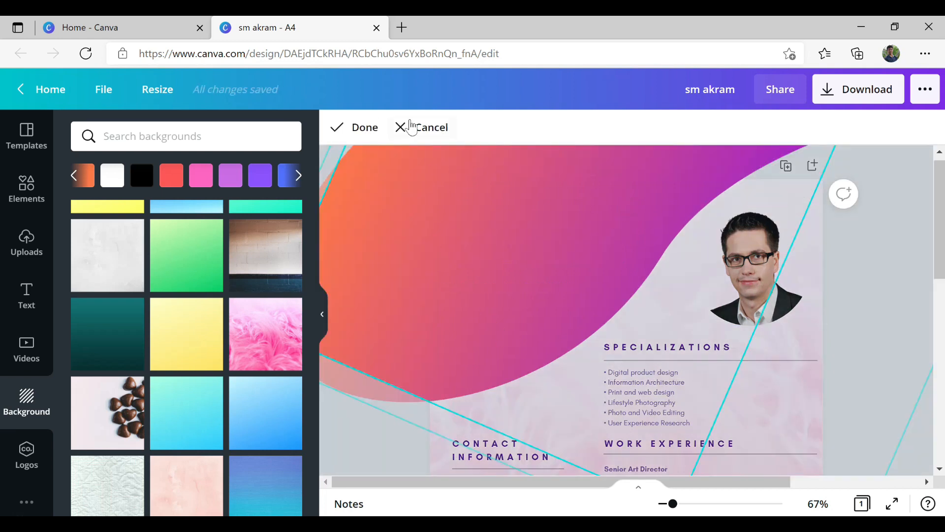
click(364, 129)
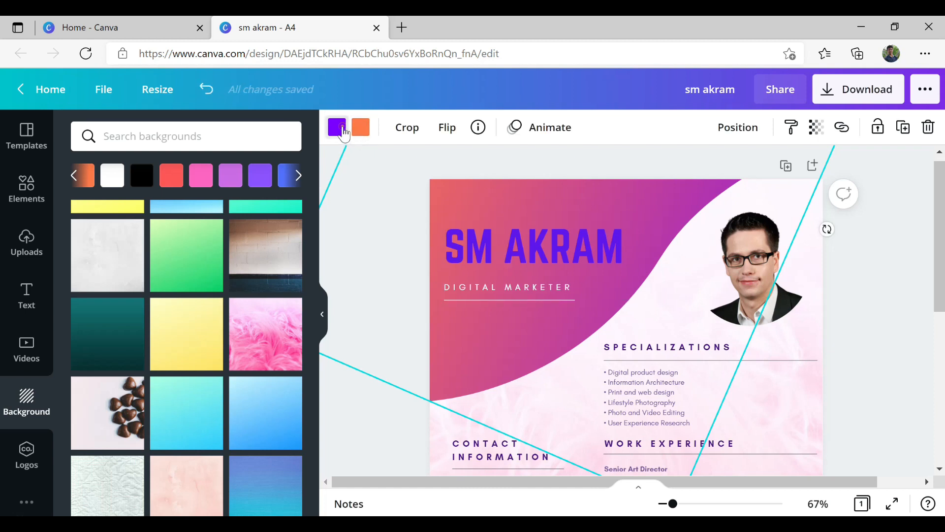
- Change the wave's purple gradient colour to yellow-orange
click(343, 132)
click(285, 416)
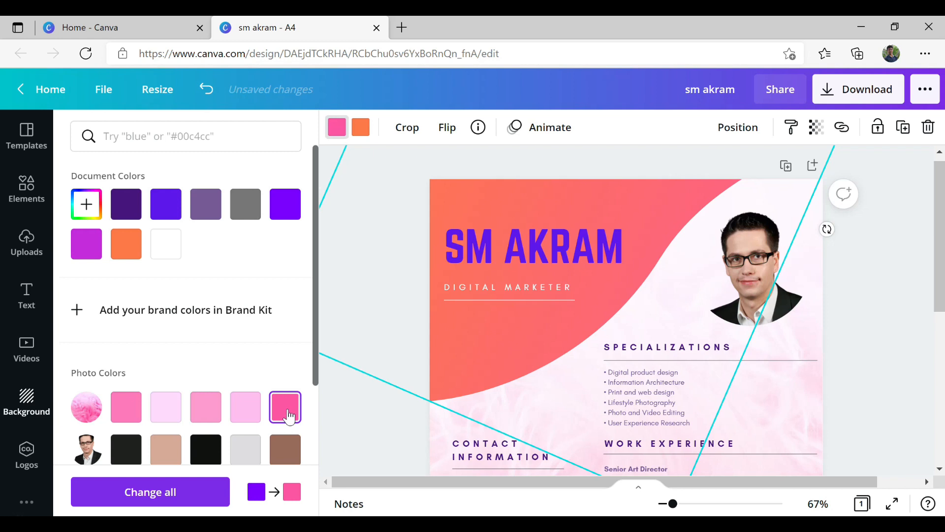
scroll(285, 443, down, 2)
click(155, 383)
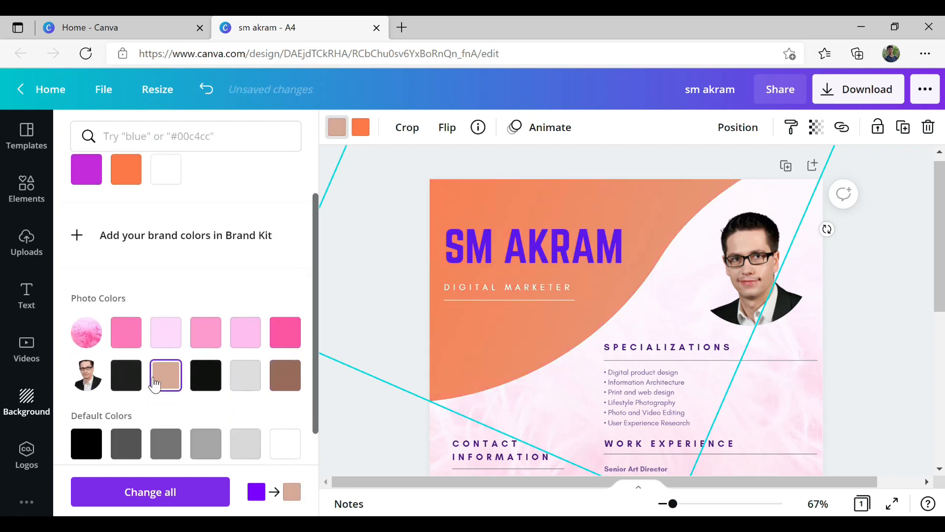
scroll(270, 309, down, 3)
click(285, 311)
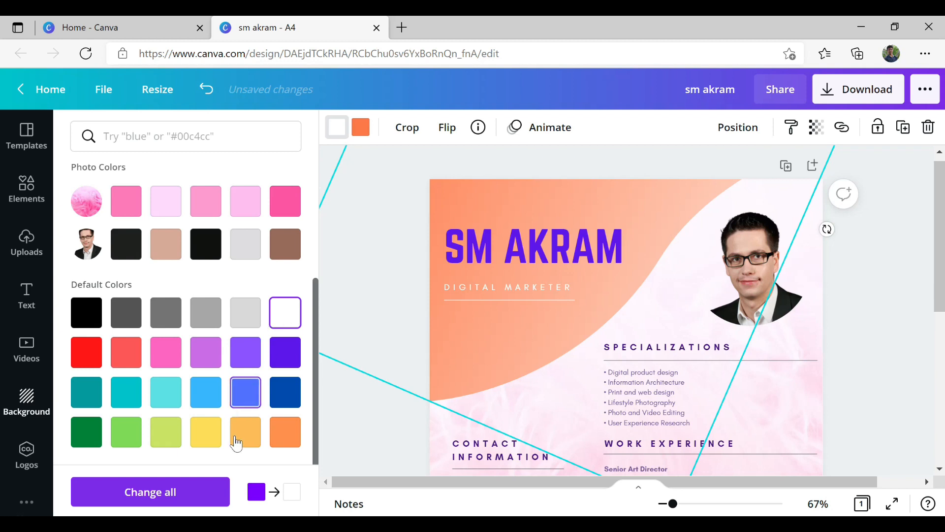
click(246, 432)
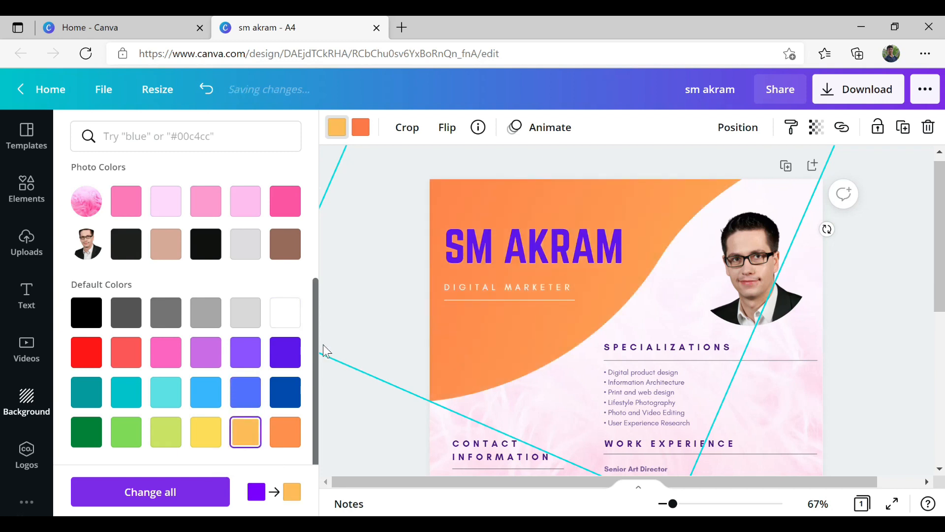
click(900, 333)
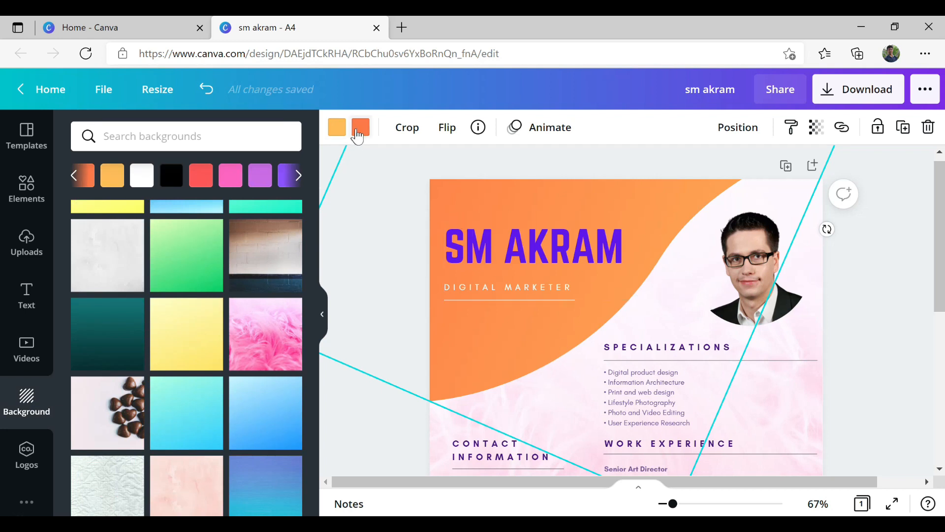
- Change the wave's orange gradient colour to pink
click(361, 129)
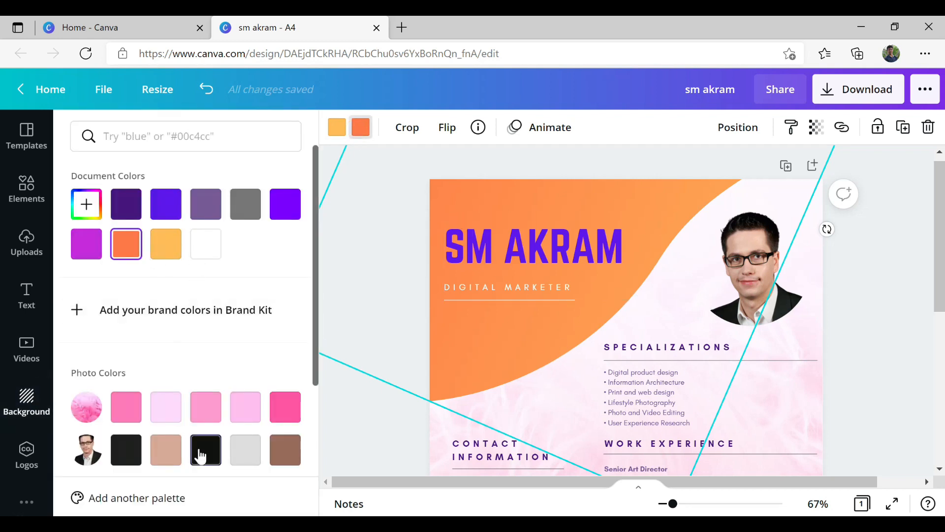
click(201, 451)
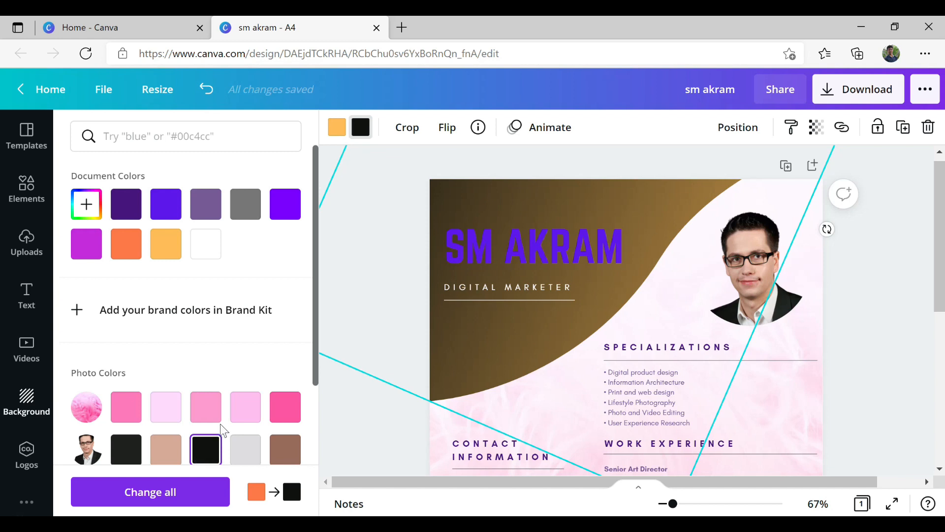
scroll(197, 434, down, 4)
click(118, 313)
click(126, 200)
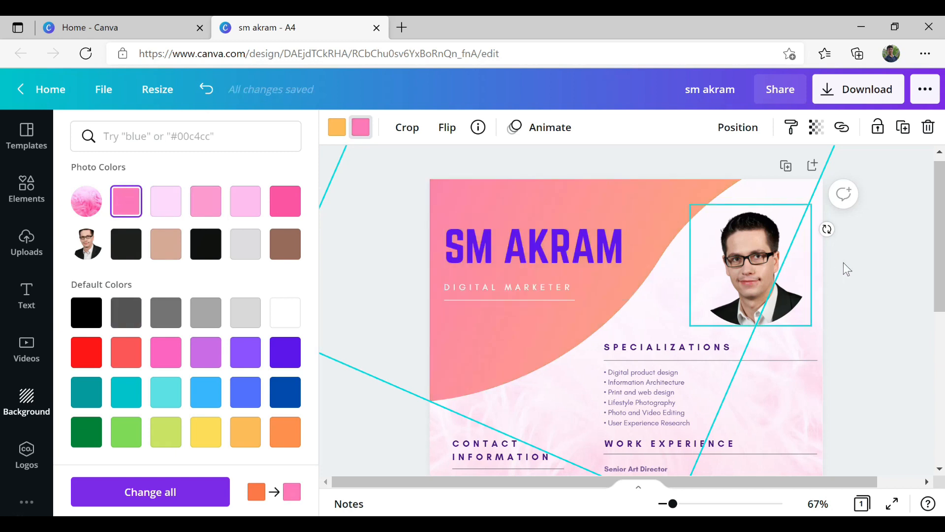
click(847, 270)
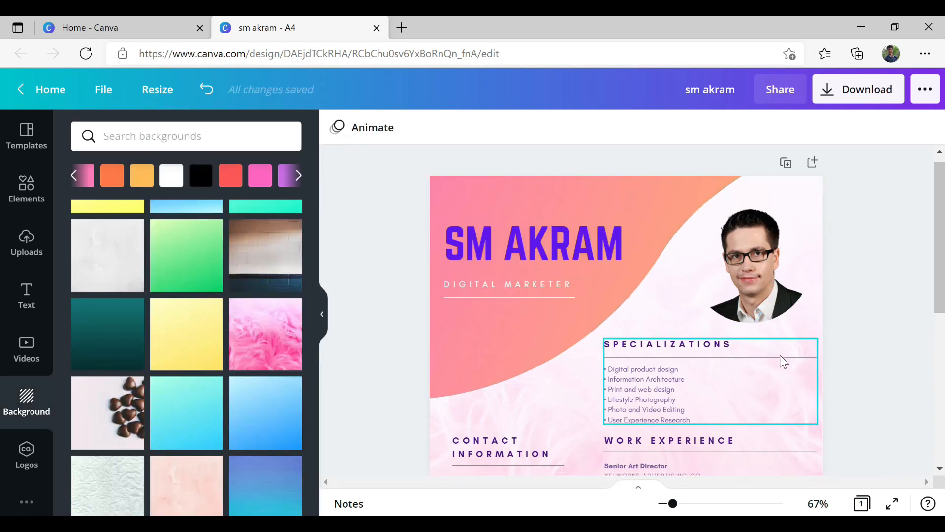
scroll(783, 362, down, 5)
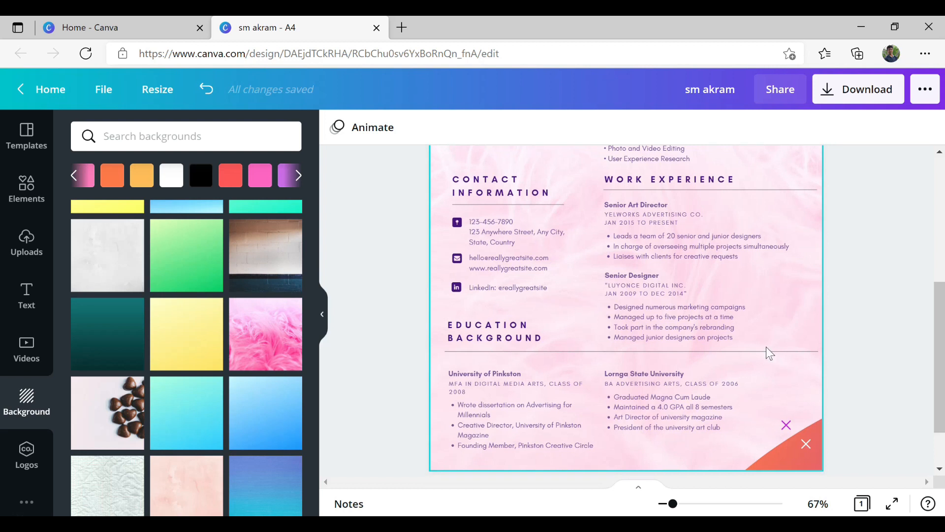
scroll(769, 353, up, 5)
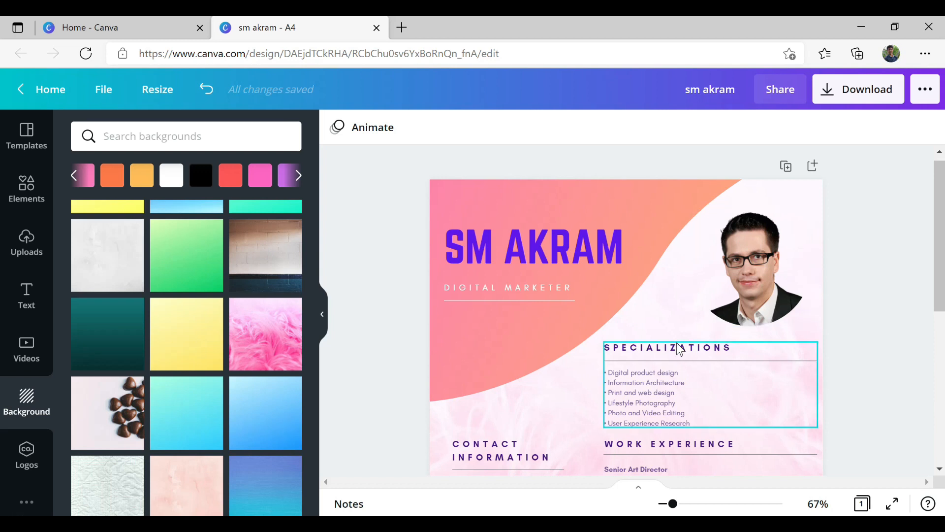
scroll(689, 333, down, 3)
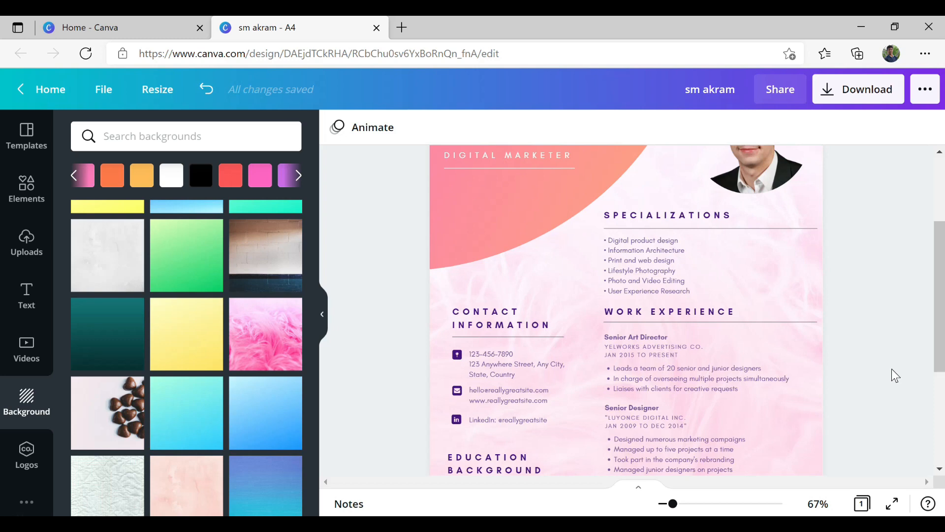
scroll(895, 375, down, 3)
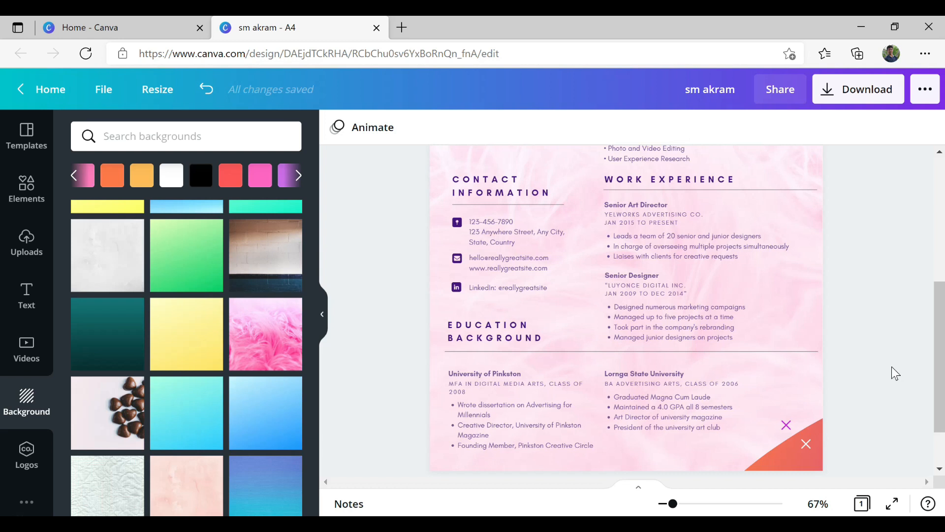
double_click(533, 291)
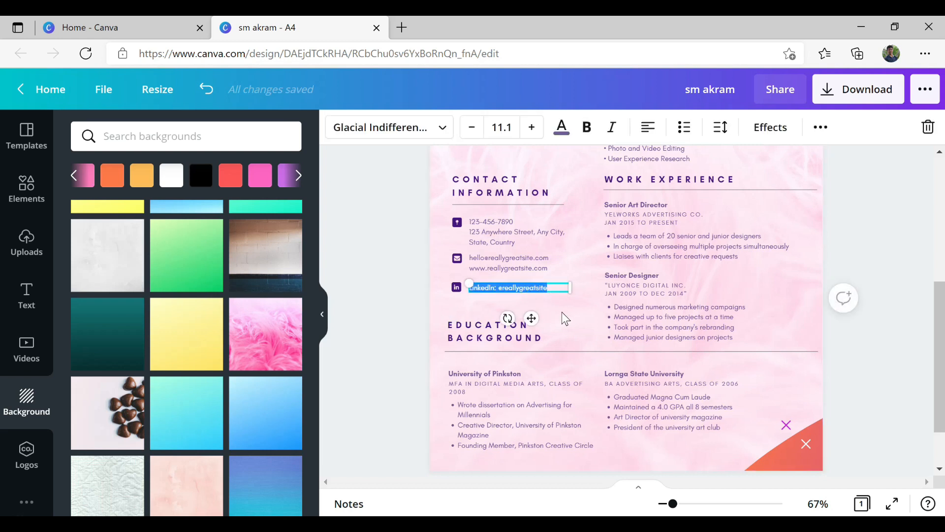
key(BackSpace)
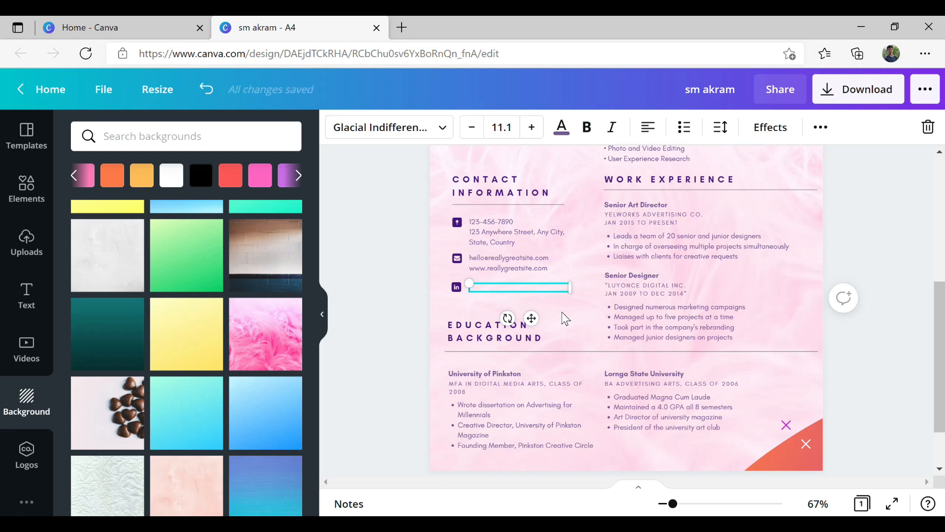
key(Delete)
click(565, 319)
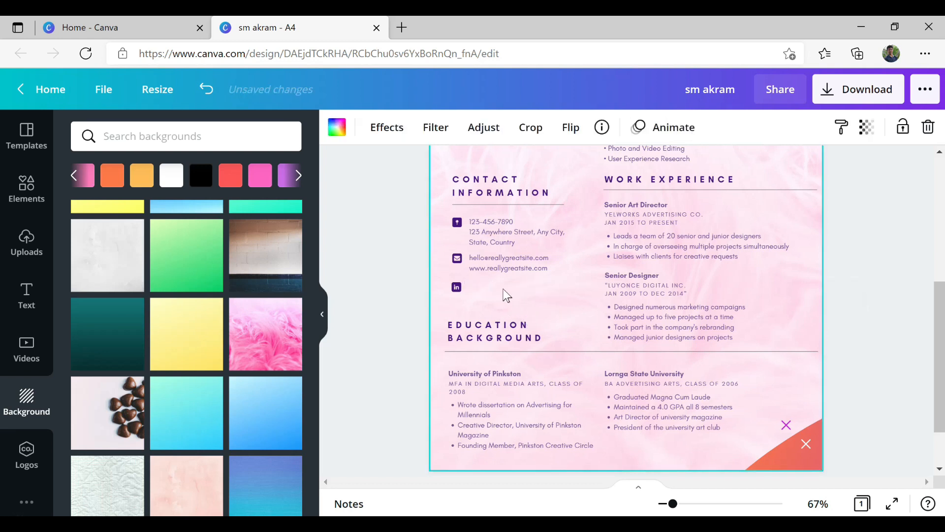
key(ctrl+z)
key(ctrl+z)
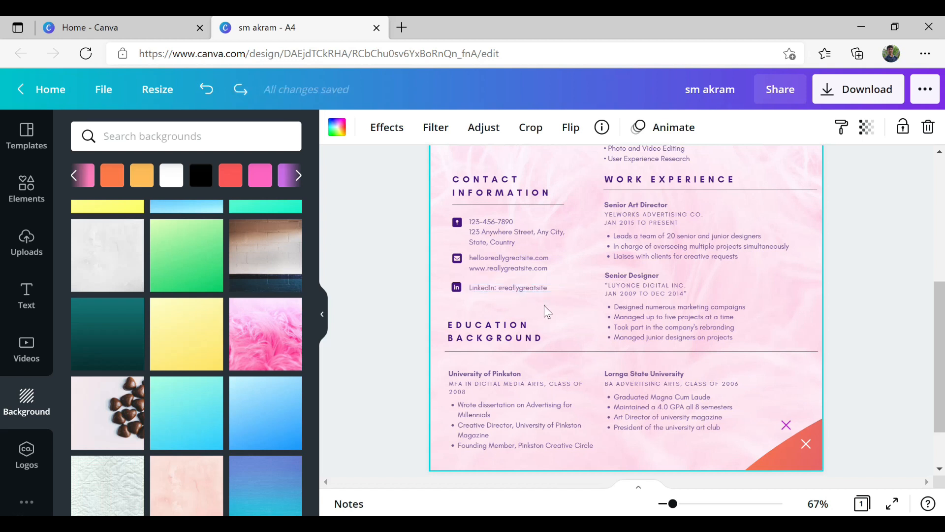
scroll(635, 365, up, 4)
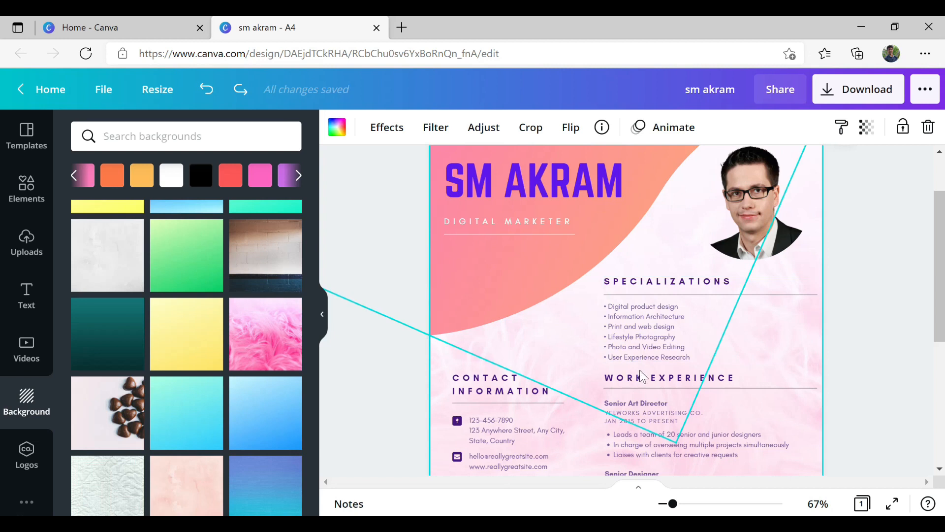
- Replace the template's sample phone and address text with the owner's own address
scroll(642, 377, down, 5)
scroll(650, 384, up, 7)
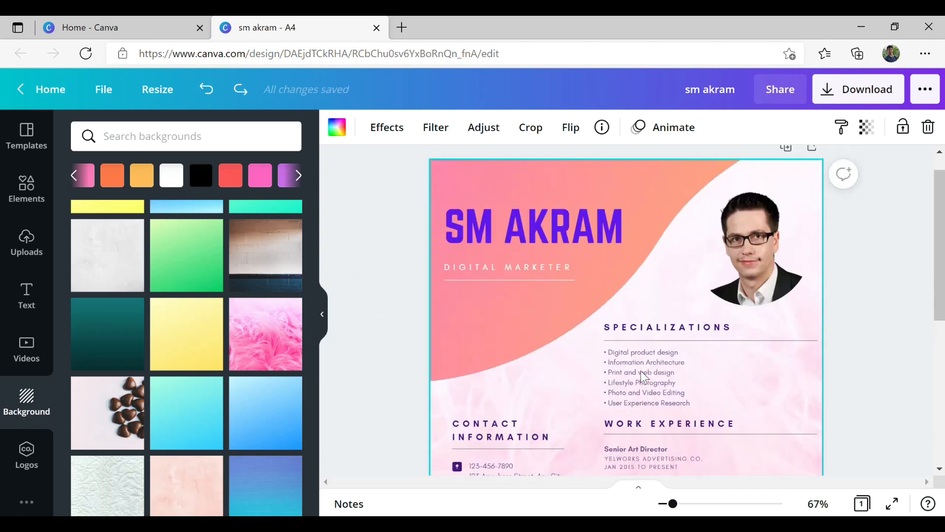
scroll(700, 389, down, 3)
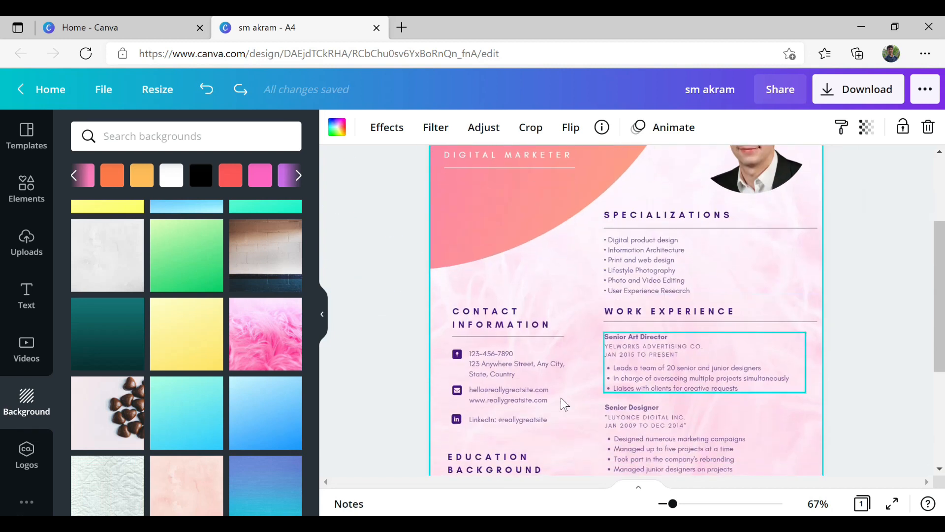
double_click(522, 372)
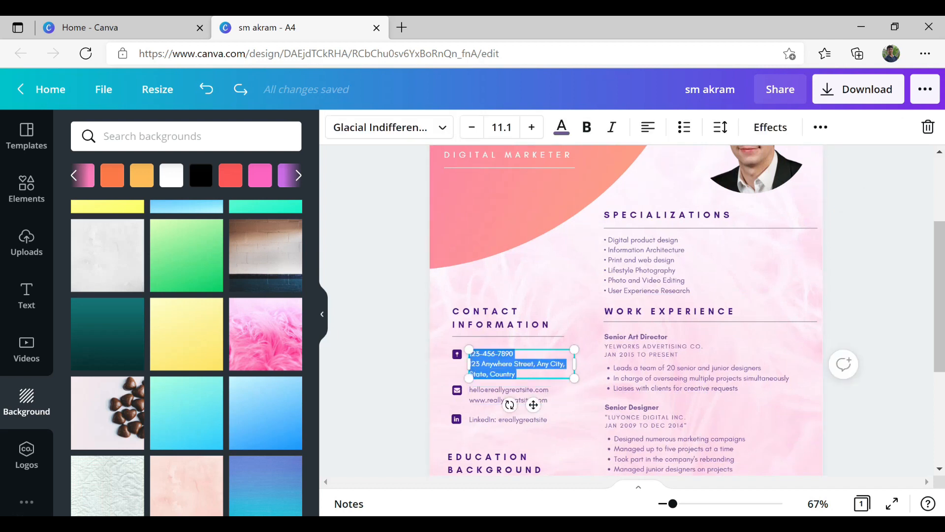
key(BackSpace)
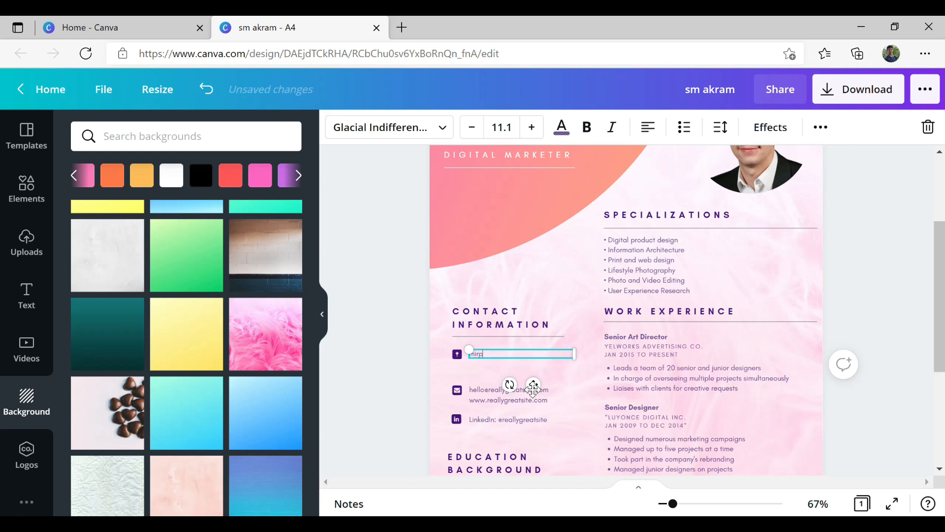
text(nirpur-1)
key(Return)
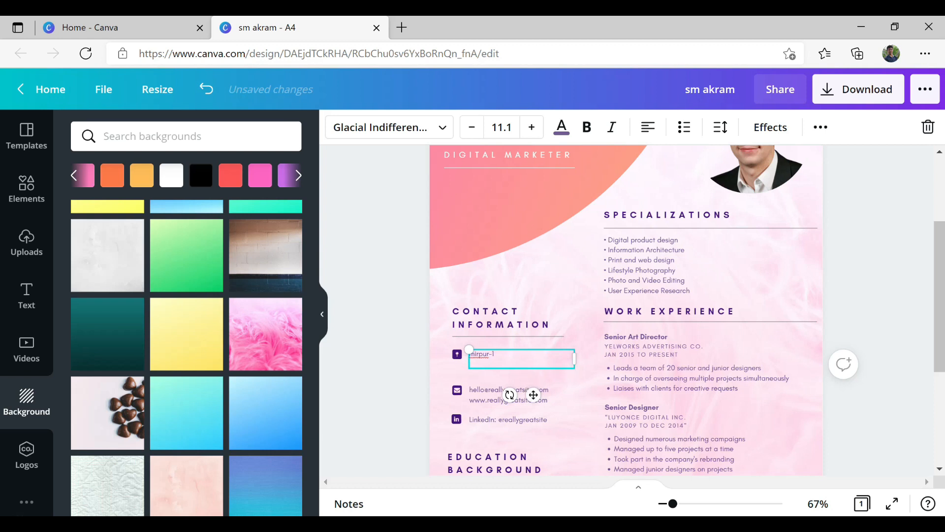
click(583, 397)
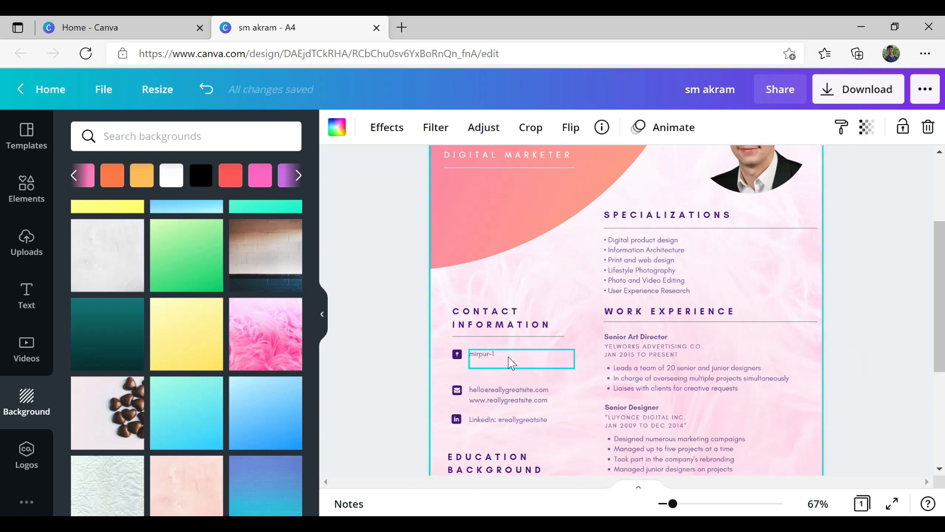
click(512, 363)
scroll(567, 400, down, 2)
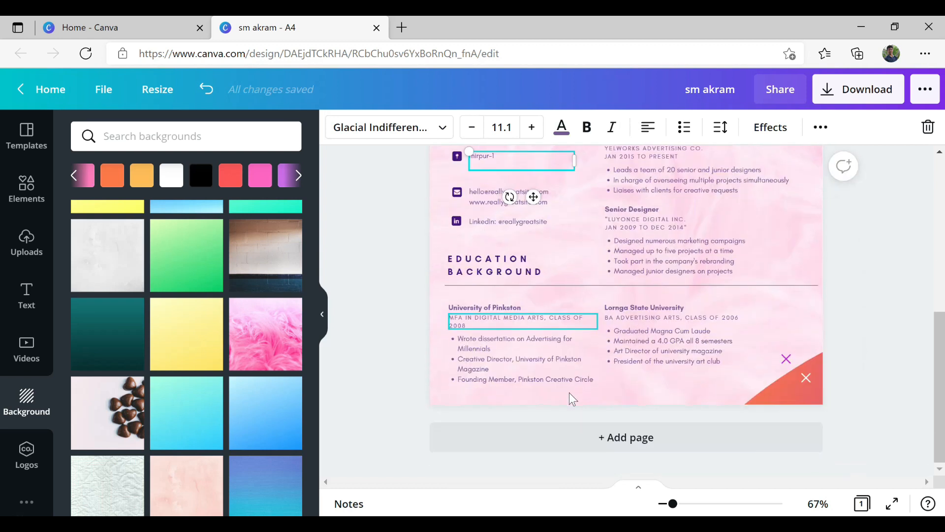
- Recolour the bottom-right corner shape's orange to custom magenta #D60CC8
click(788, 398)
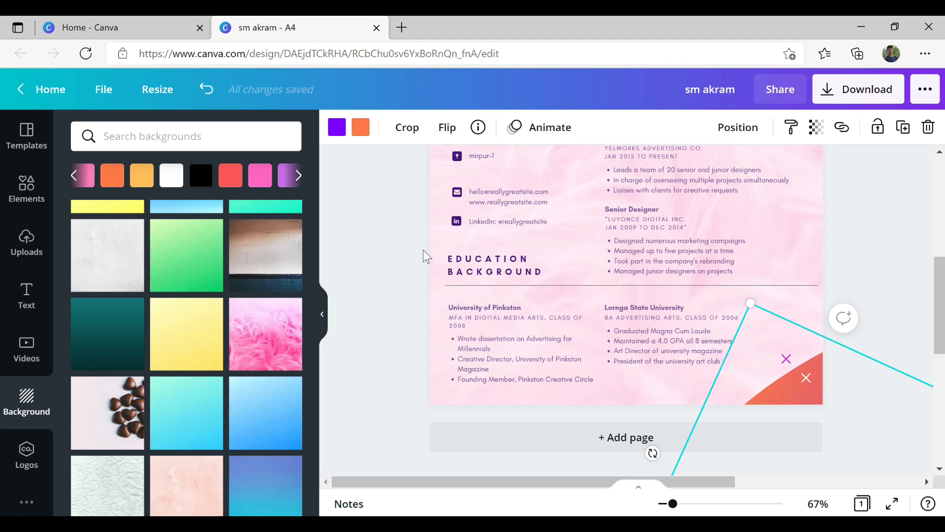
click(362, 132)
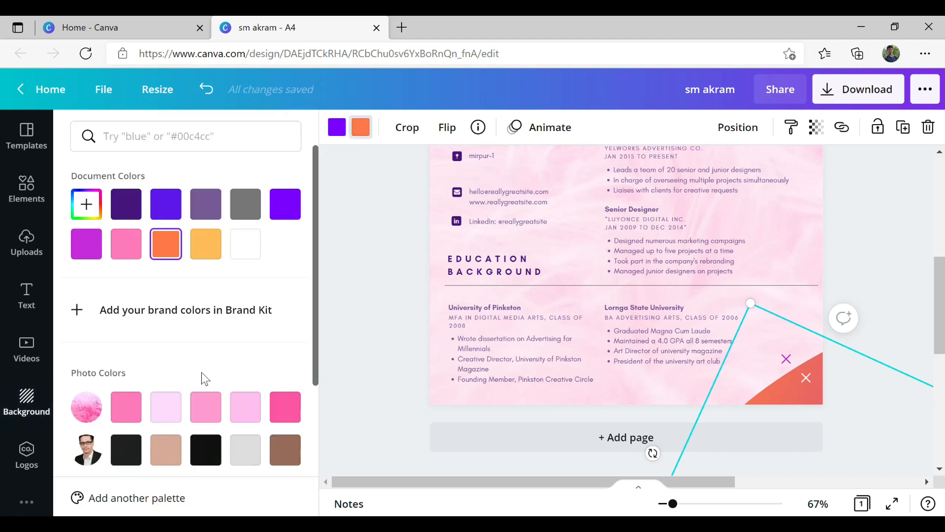
scroll(202, 372, down, 3)
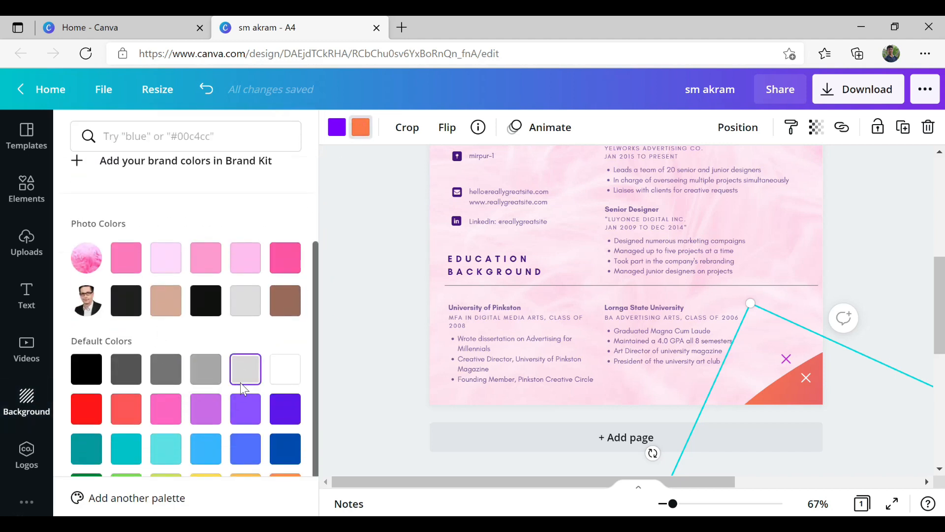
scroll(225, 270, up, 3)
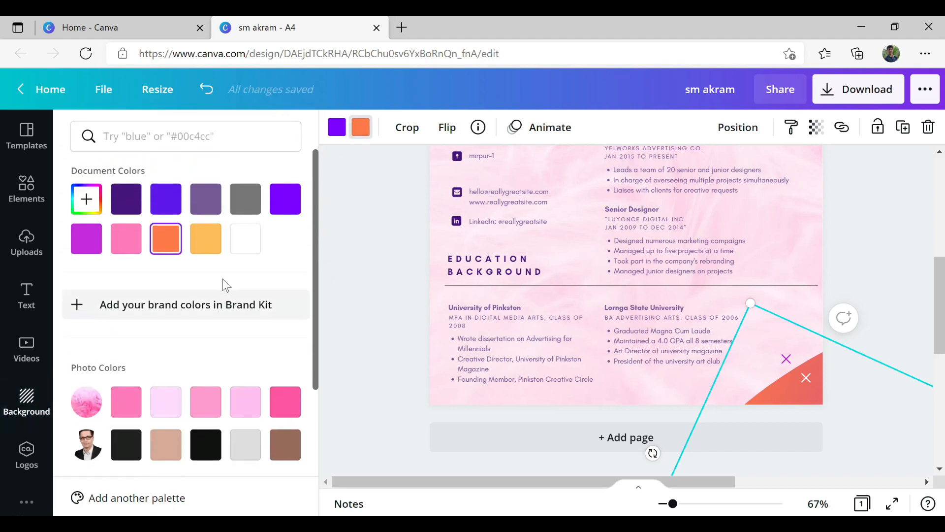
click(83, 216)
drag(225, 242, 257, 301)
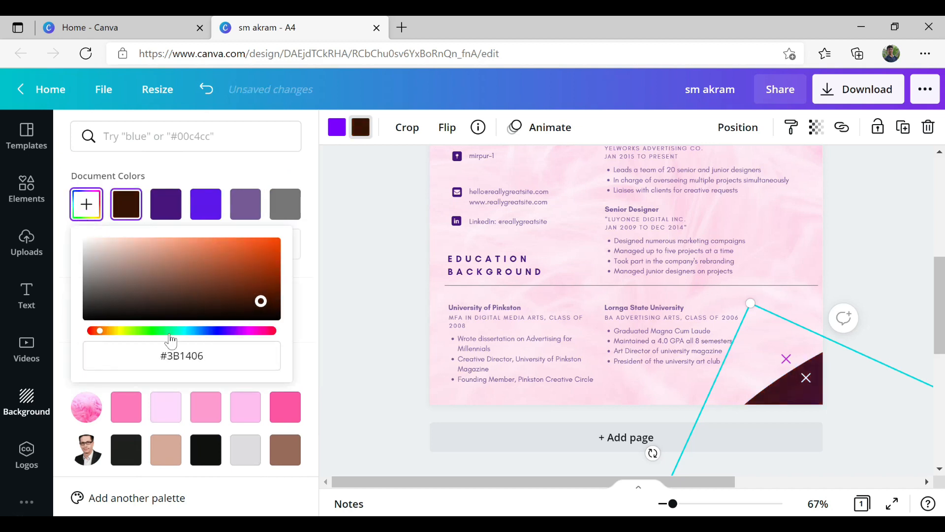
drag(104, 336, 246, 347)
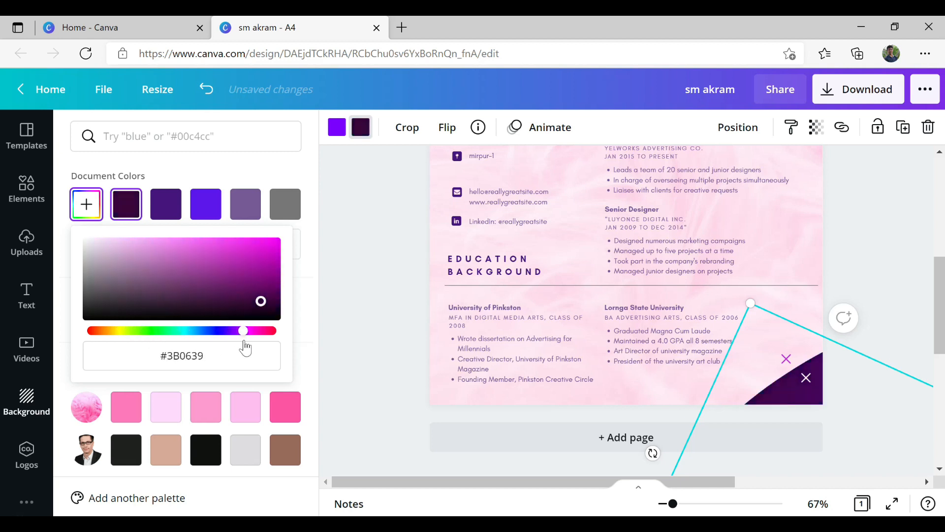
drag(262, 302, 269, 250)
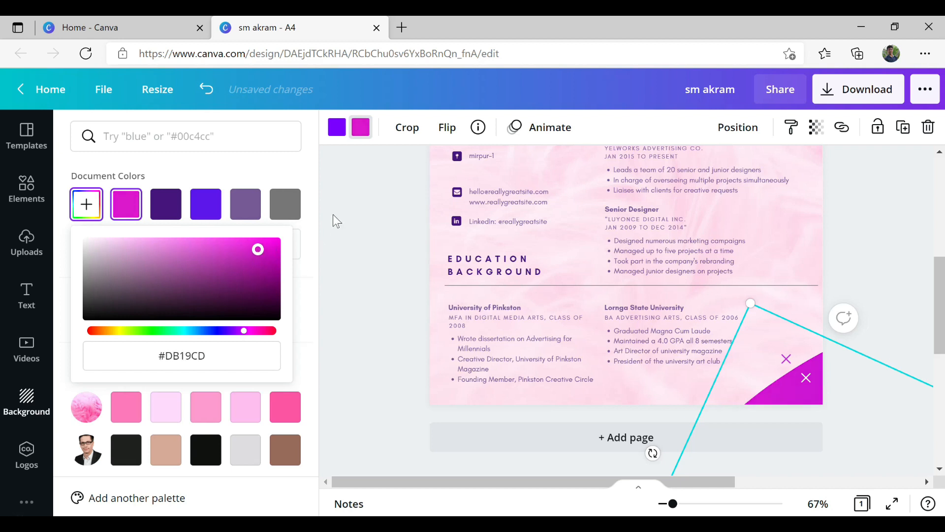
- Change the corner shape's purple accent to a muted plum #824272
click(337, 129)
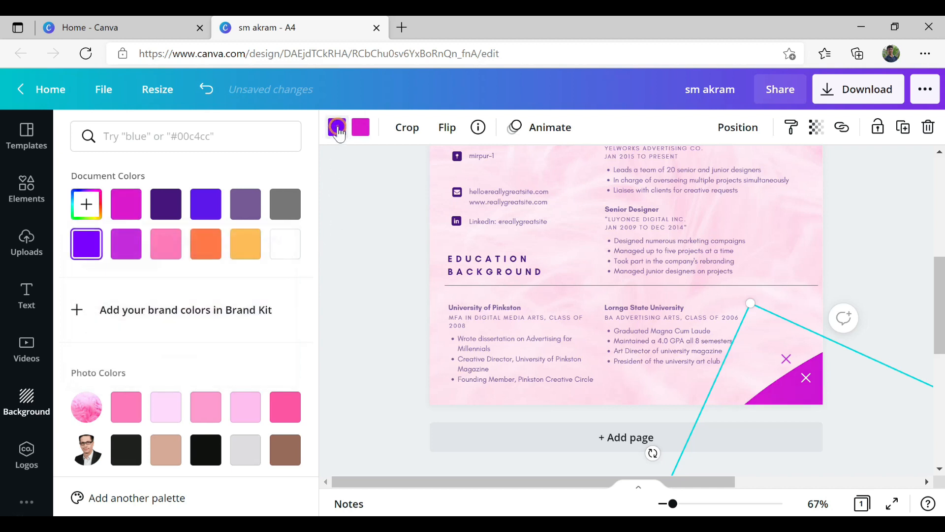
click(100, 209)
drag(276, 250, 247, 272)
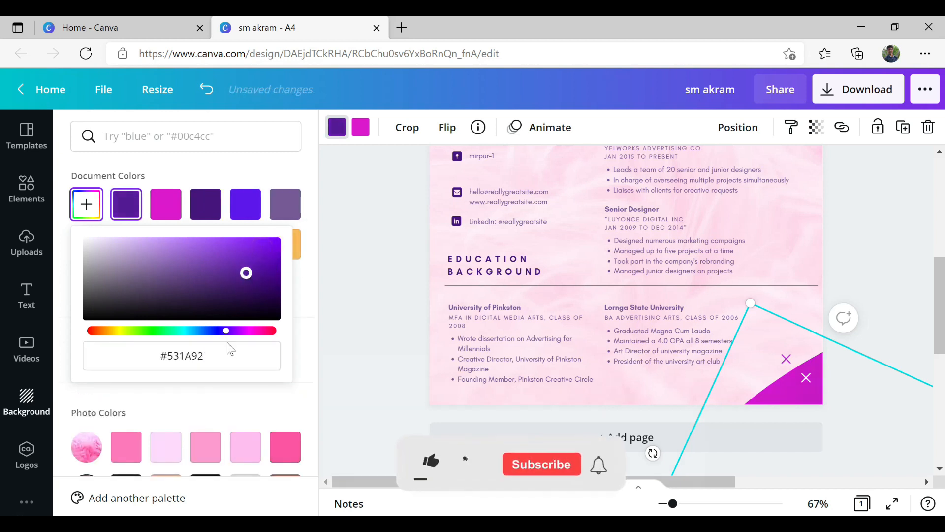
drag(229, 334, 251, 336)
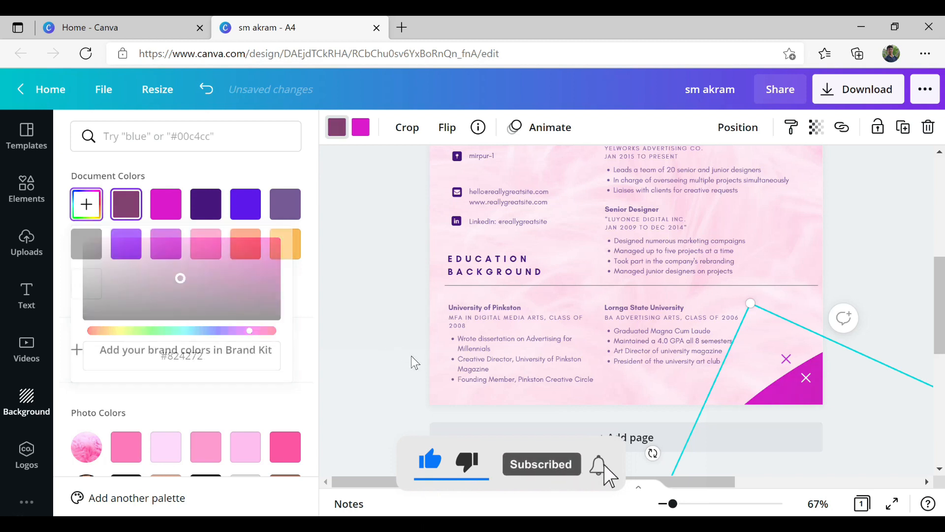
key(Escape)
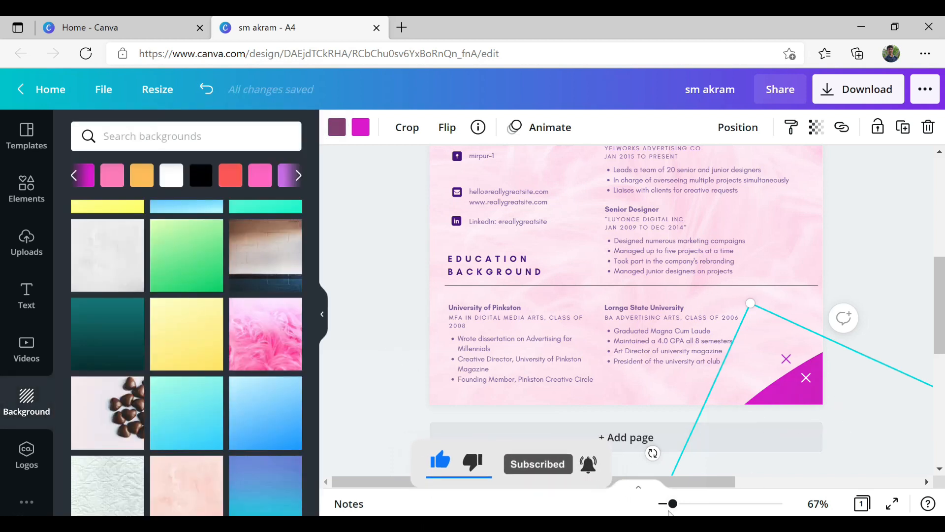
- Zoom in to inspect the magenta corner shape, then zoom back out to 26%
drag(673, 503, 743, 505)
scroll(696, 504, down, 10)
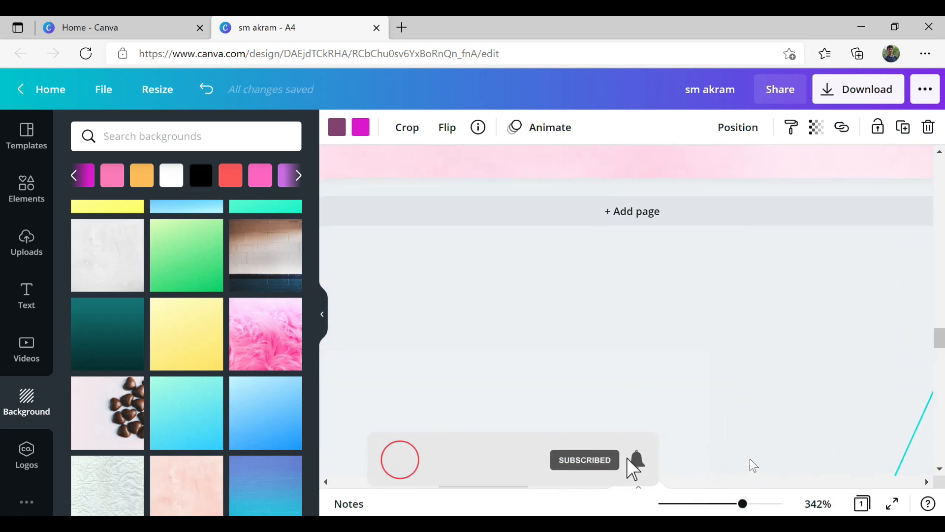
scroll(640, 470, up, 10)
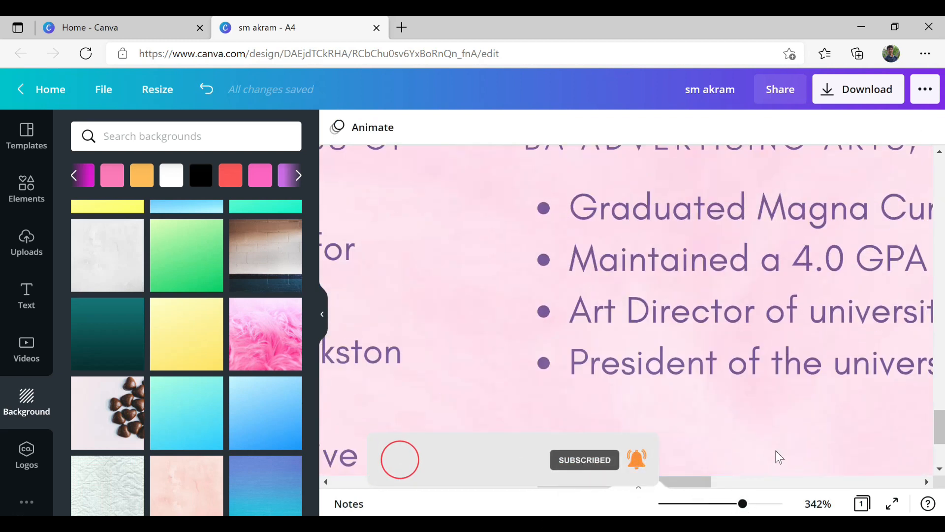
drag(696, 489, 822, 477)
click(762, 439)
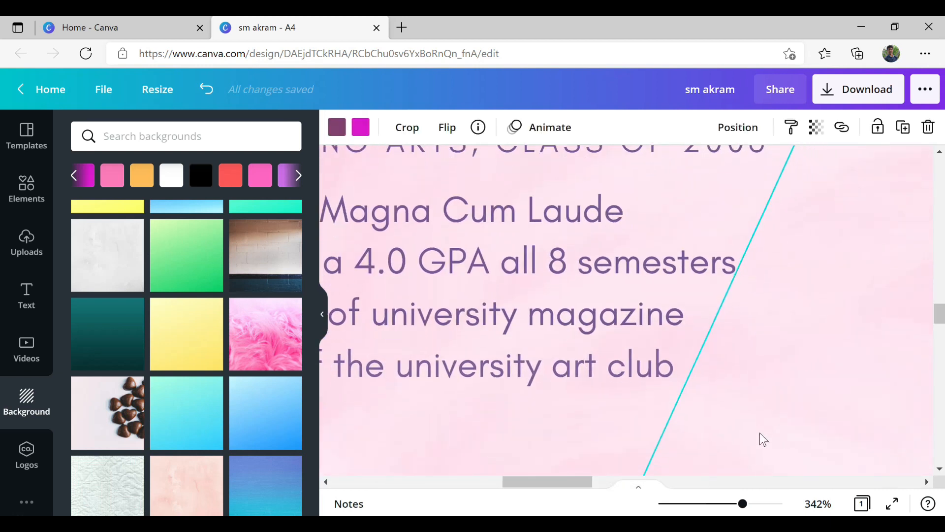
scroll(762, 439, down, 5)
scroll(762, 440, up, 2)
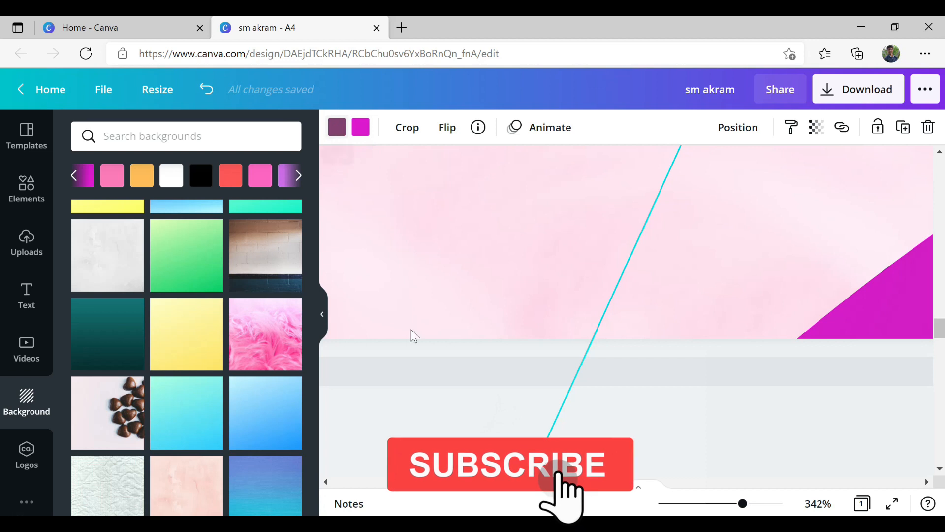
scroll(756, 391, up, 2)
scroll(760, 394, down, 2)
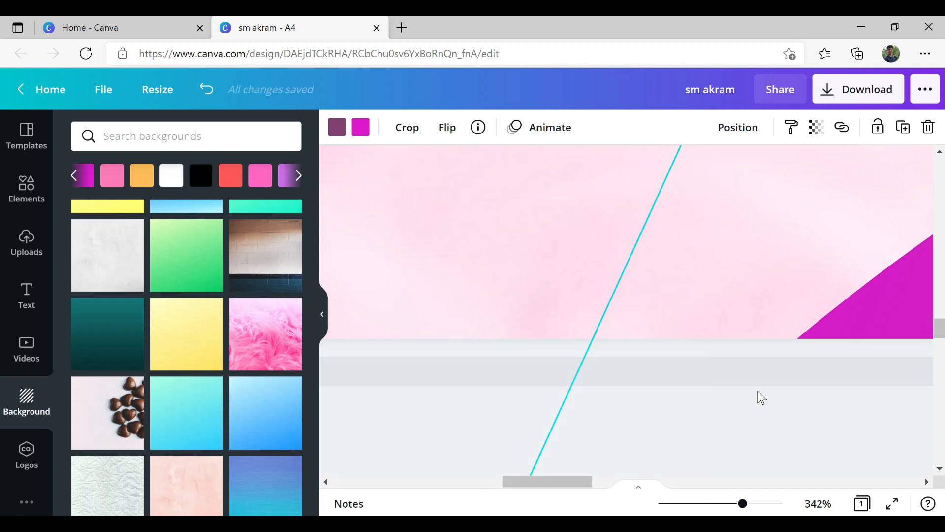
scroll(761, 397, down, 10)
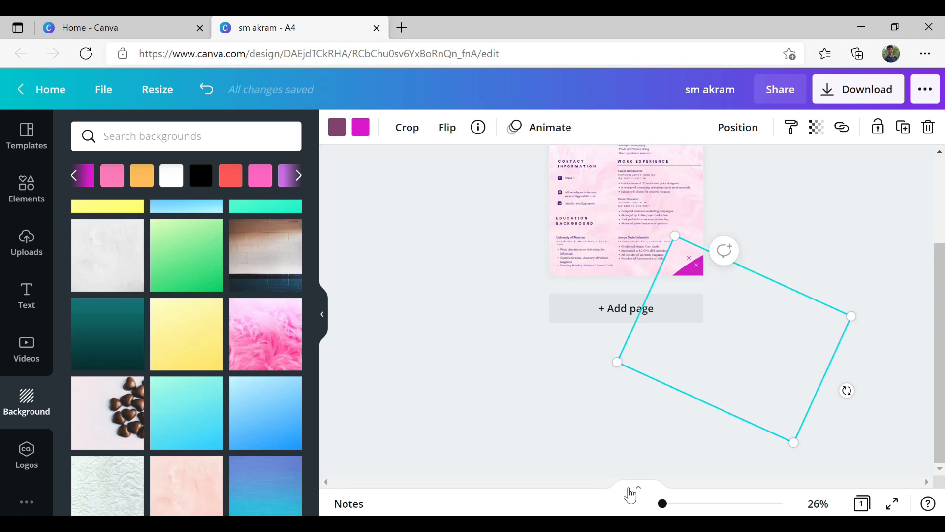
scroll(849, 357, up, 3)
click(787, 333)
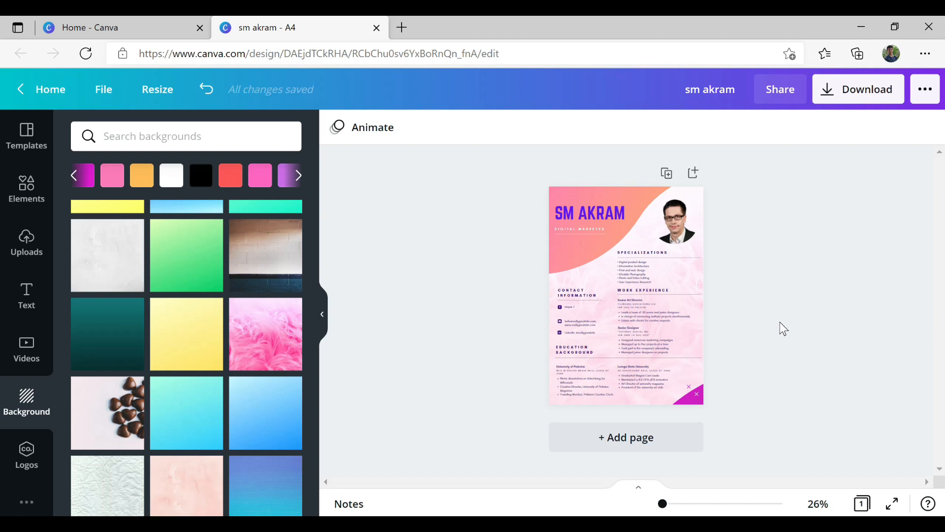
- Add a second A4 page with a rainbow smoke photo background
click(614, 442)
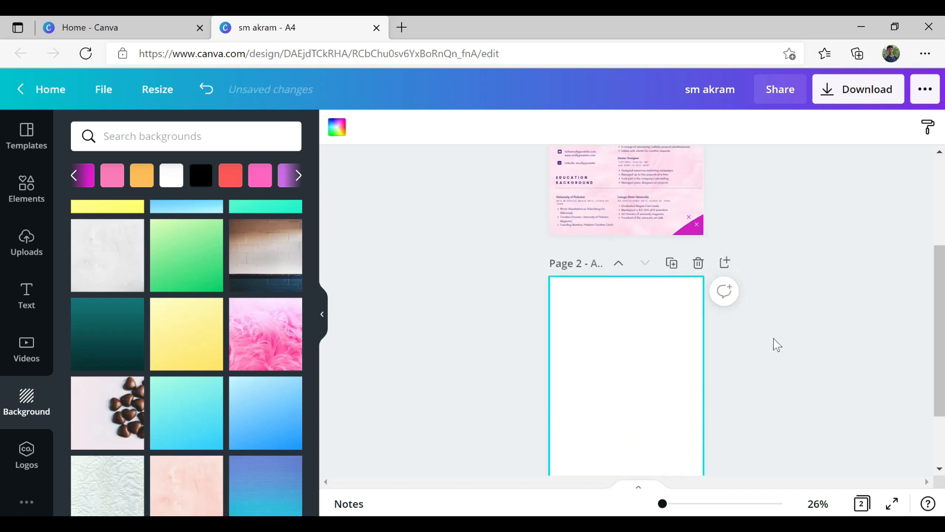
click(698, 264)
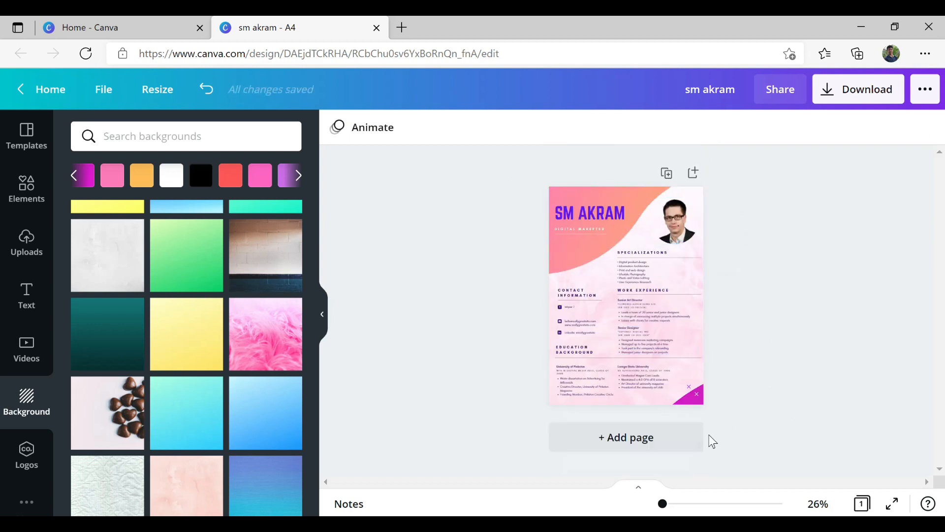
click(616, 441)
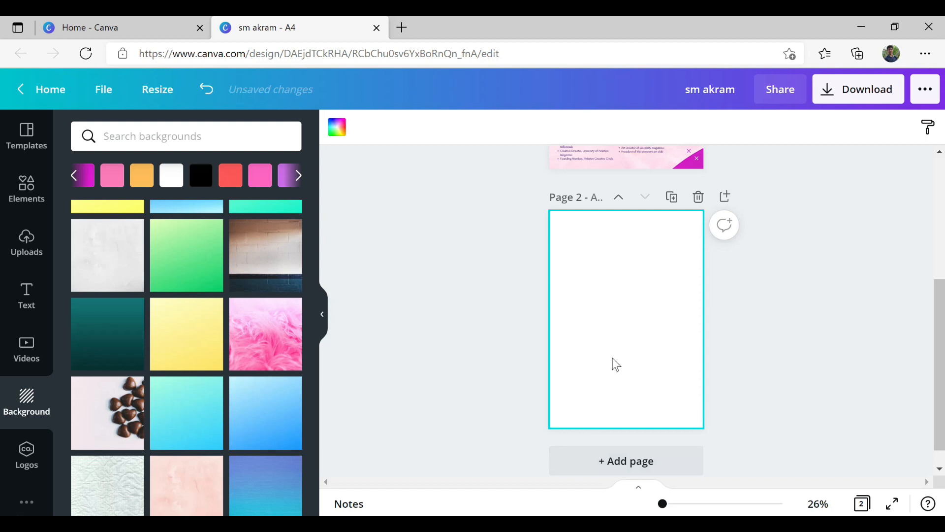
scroll(207, 426, down, 5)
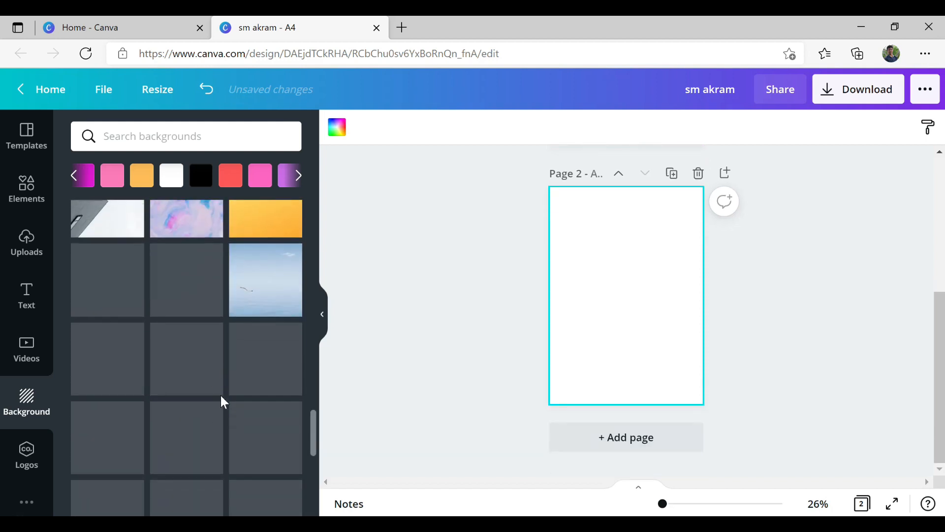
scroll(123, 329, up, 2)
scroll(225, 329, down, 3)
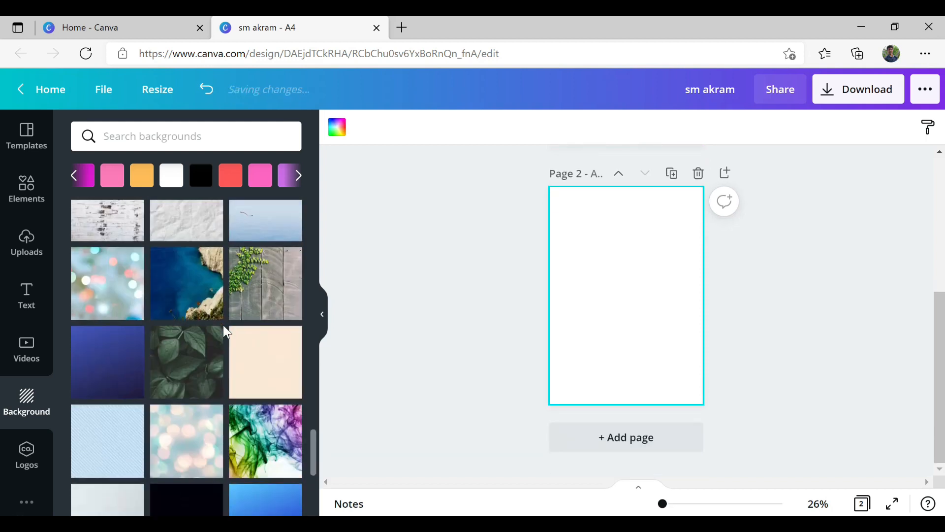
scroll(197, 310, down, 2)
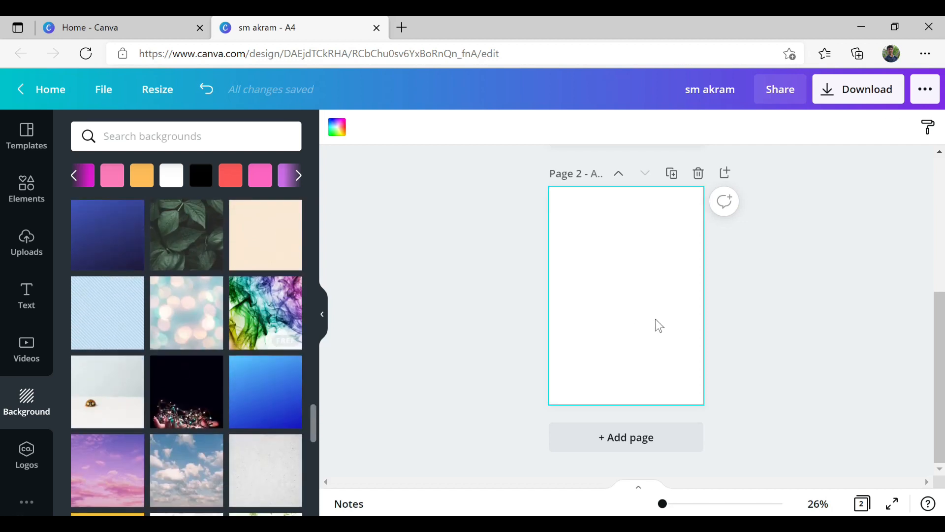
scroll(481, 332, up, 3)
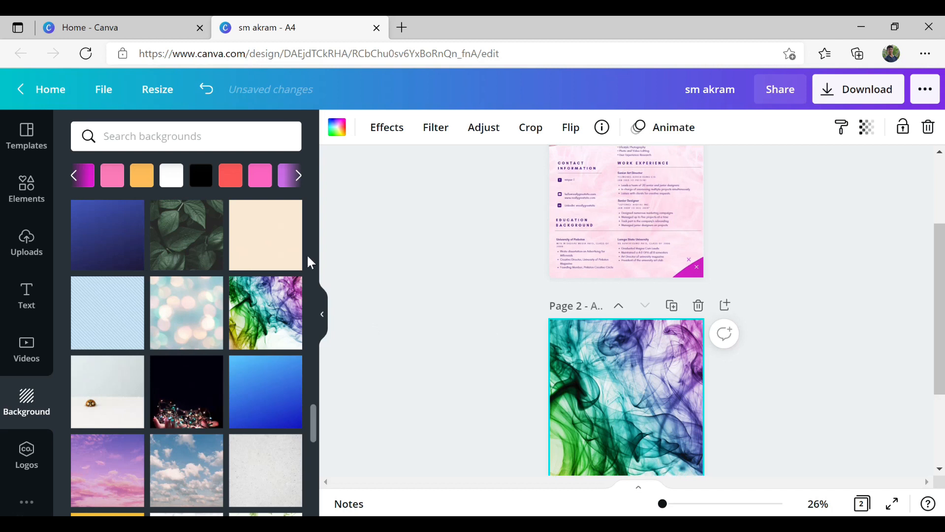
- Add the grey wave shape from Elements' Lines & Shapes to page 1
click(21, 193)
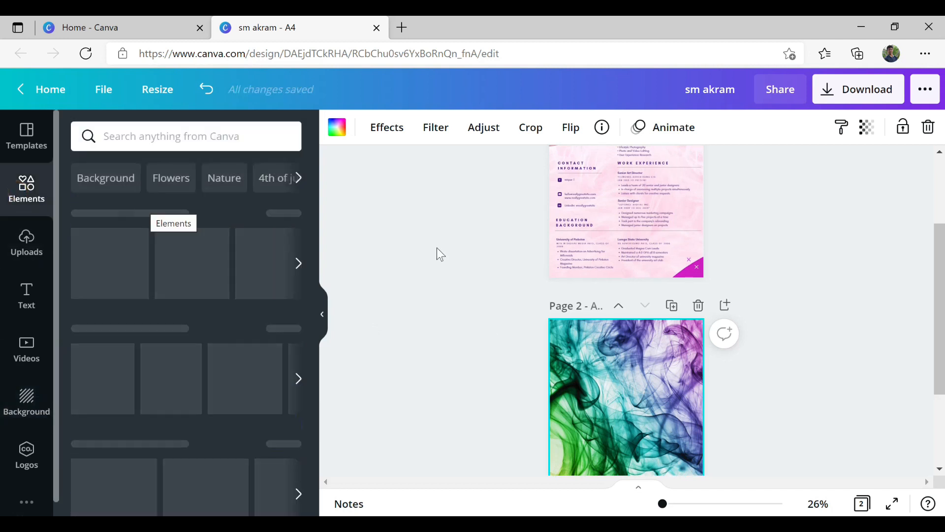
scroll(512, 248, up, 3)
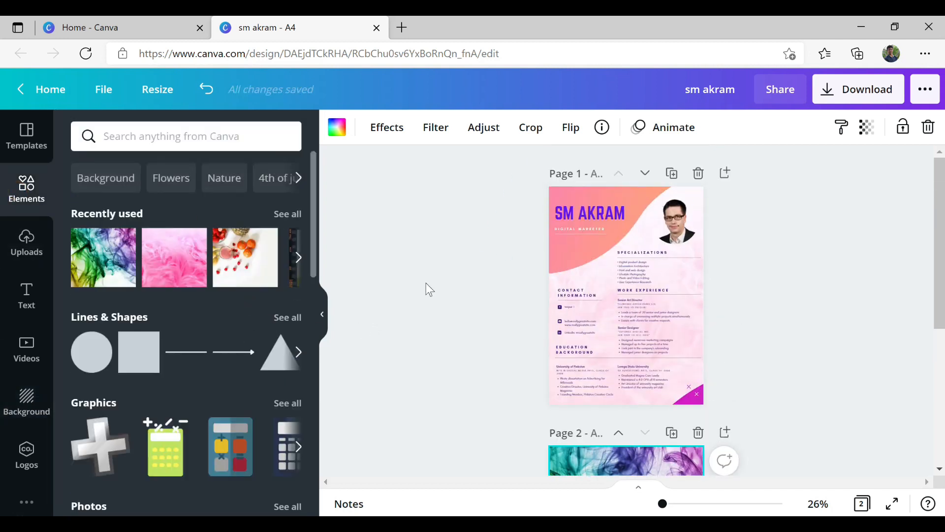
click(296, 318)
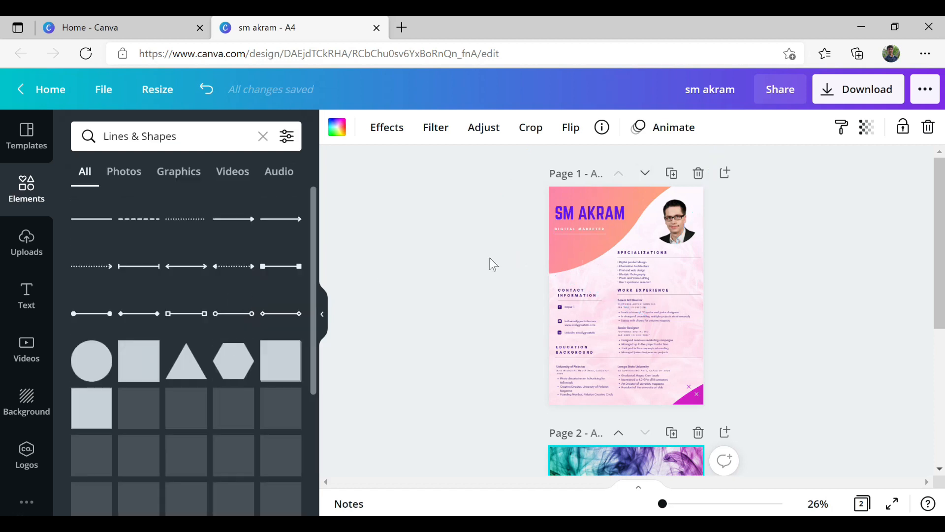
scroll(266, 315, down, 3)
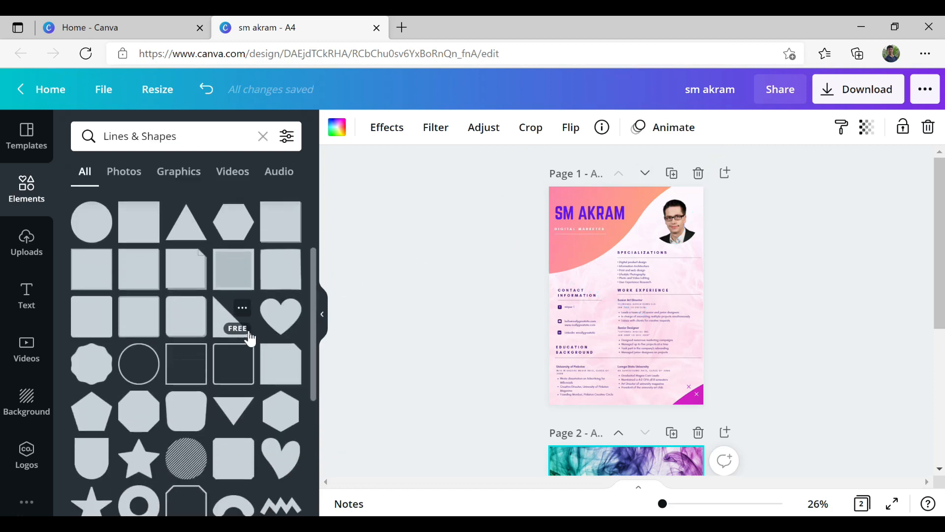
scroll(250, 335, down, 1)
scroll(250, 327, down, 3)
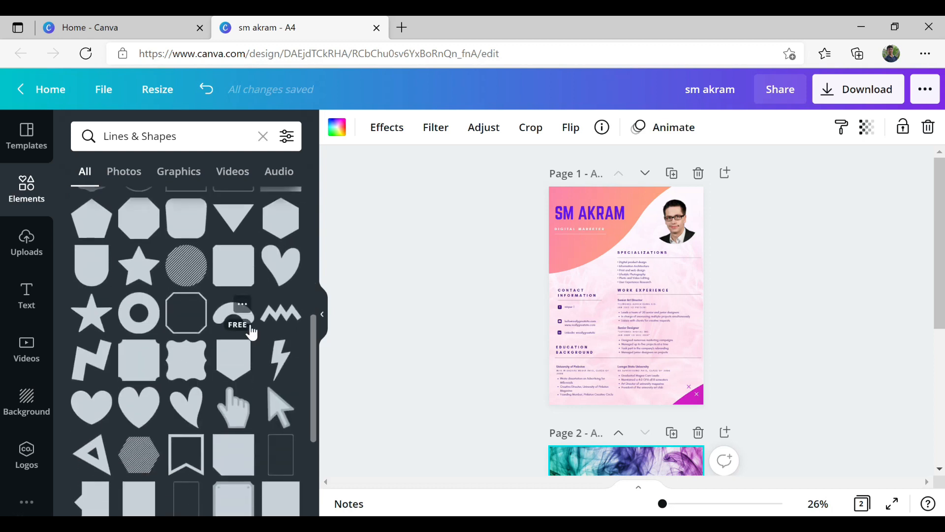
scroll(252, 332, down, 6)
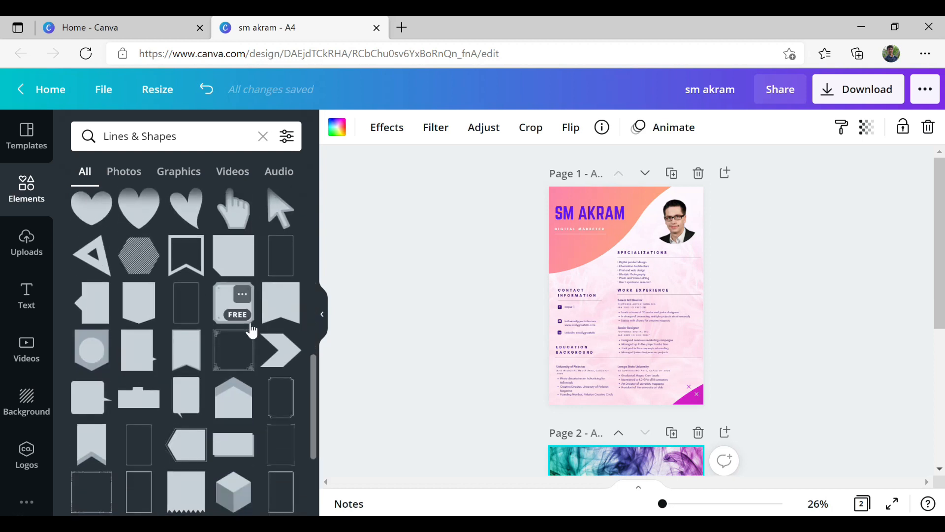
scroll(252, 328, down, 3)
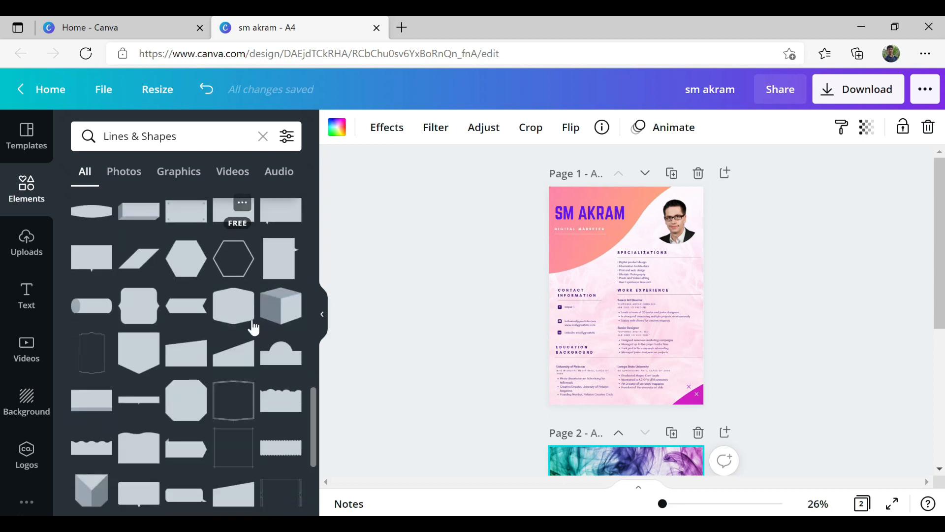
scroll(253, 325, down, 4)
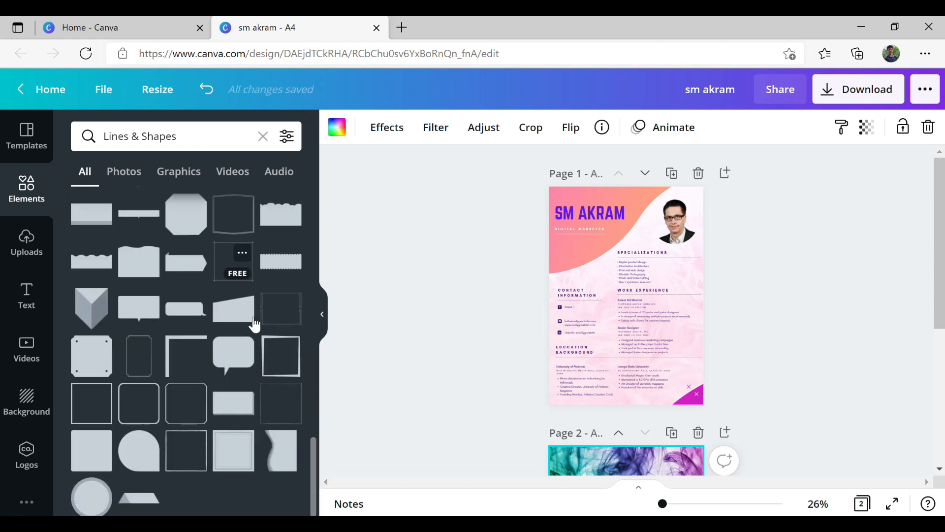
click(292, 458)
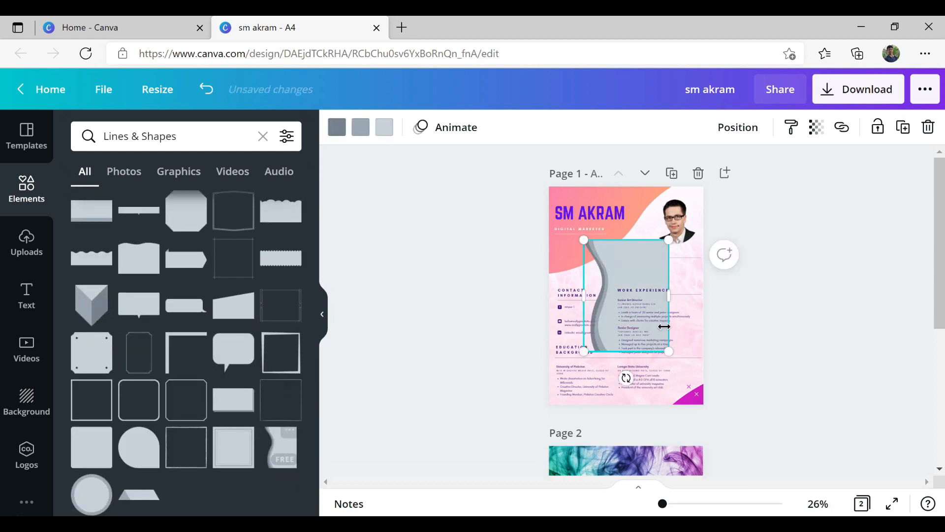
- Enlarge the wave and rotate it diagonally to about -123°
drag(627, 378, 552, 260)
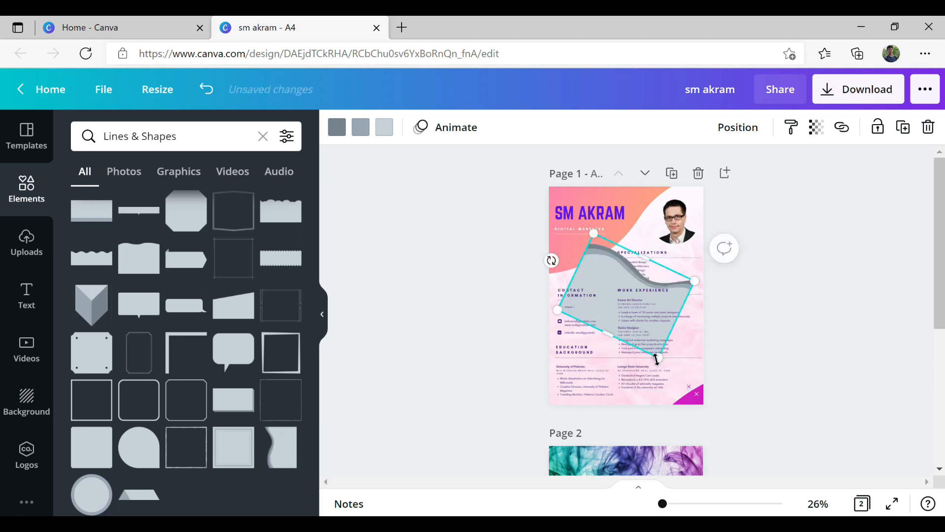
drag(654, 354, 684, 394)
drag(544, 272, 724, 244)
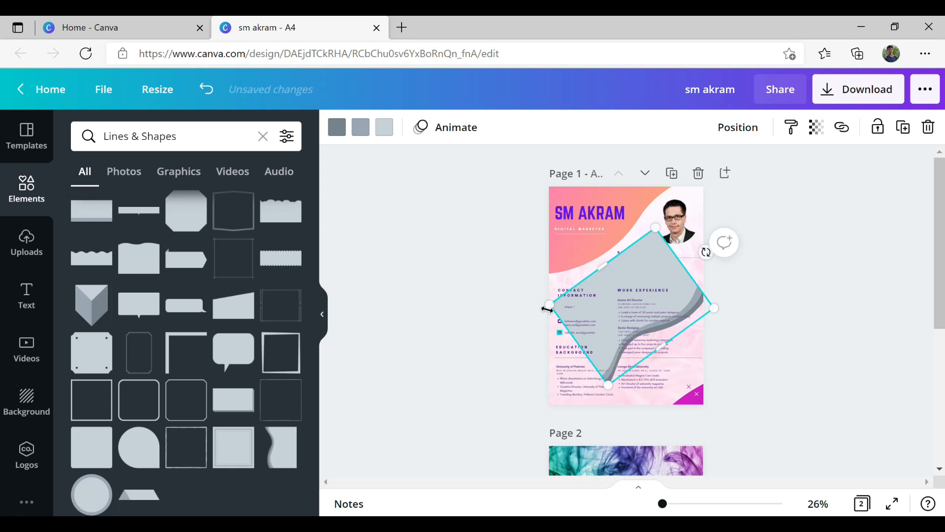
scroll(723, 245, down, 3)
click(640, 369)
click(24, 415)
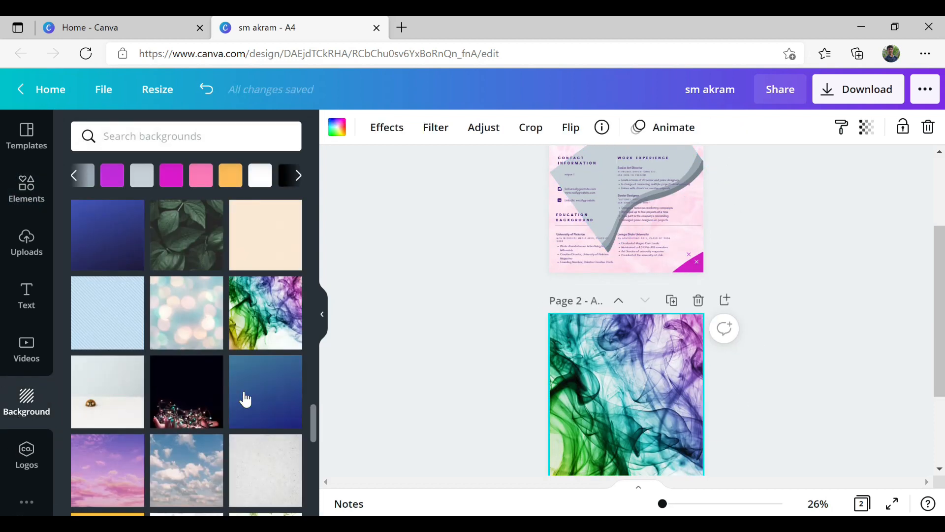
- Give page 2 the blue gradient background and drag the wave shape from page 1 onto it
click(255, 405)
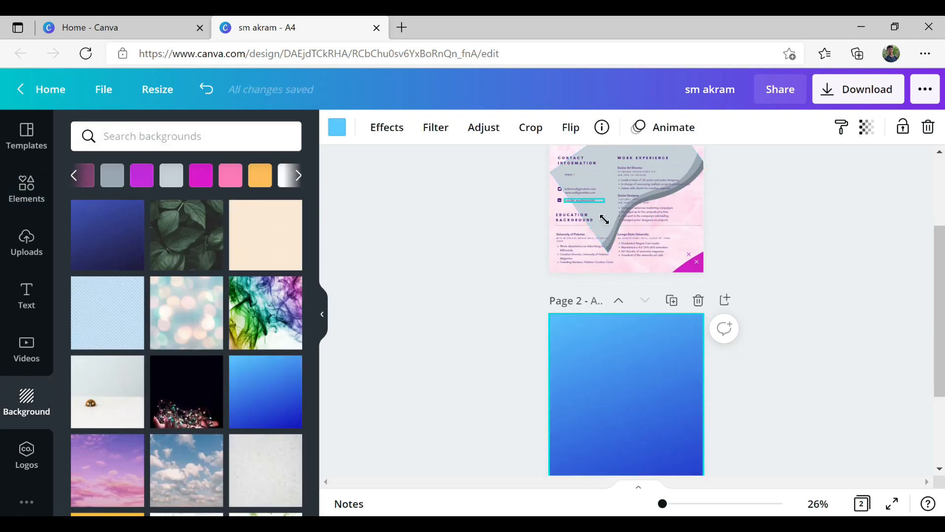
click(620, 337)
key(ctrl+z)
scroll(793, 246, up, 3)
click(646, 265)
mouse_move(645, 258)
mouse_down()
mouse_move(658, 439)
mouse_move(618, 251)
mouse_move(630, 261)
mouse_up()
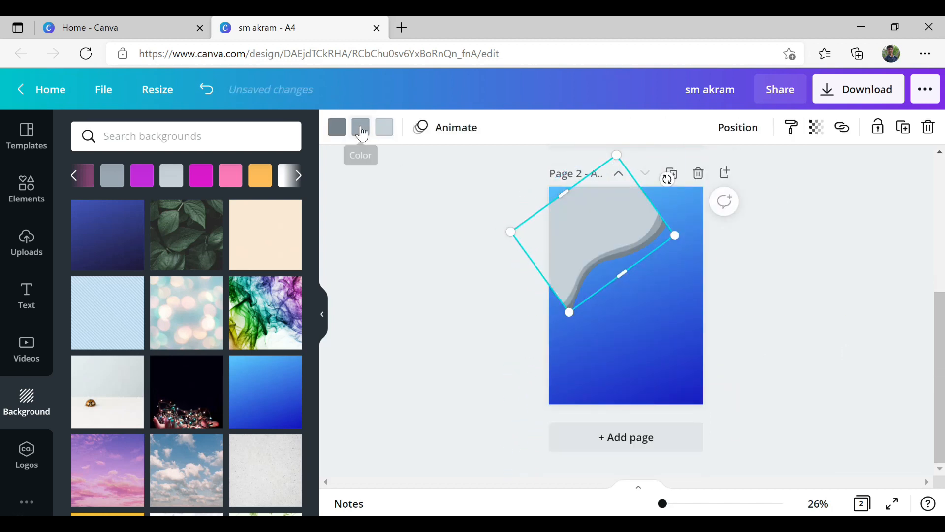
- Recolour the wave: pink main fill, magenta middle stripe and black outer stripe
click(362, 131)
click(206, 245)
click(384, 127)
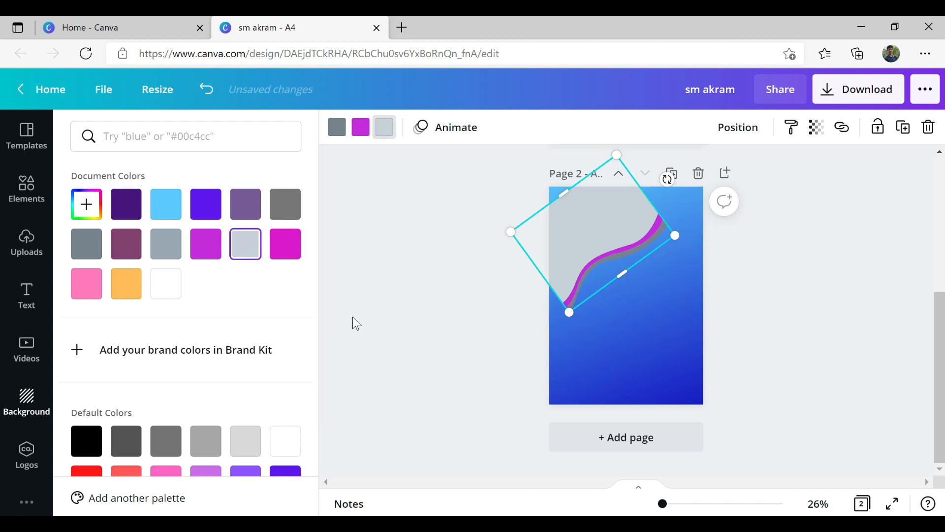
click(95, 453)
click(86, 283)
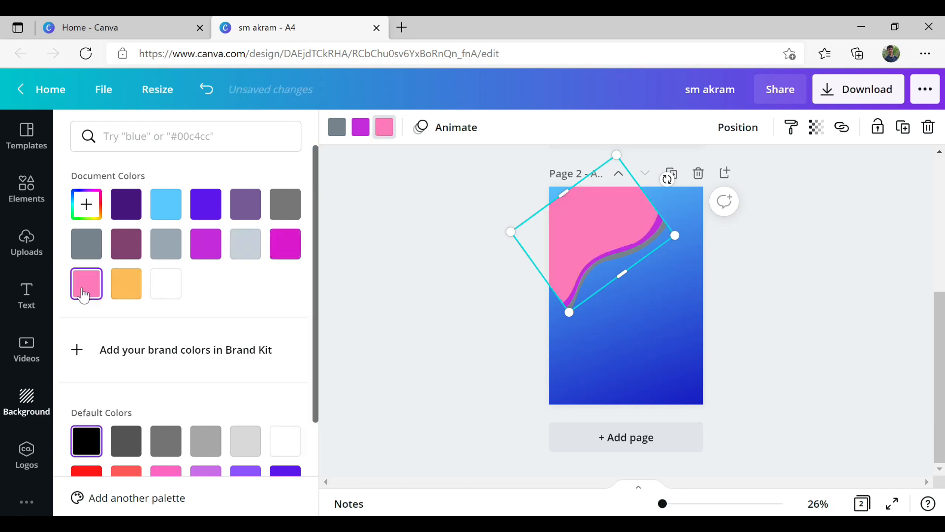
click(337, 127)
click(87, 440)
- Reposition the wave shape lower on page 2
scroll(658, 218, up, 3)
drag(616, 286, 627, 173)
drag(567, 384, 531, 410)
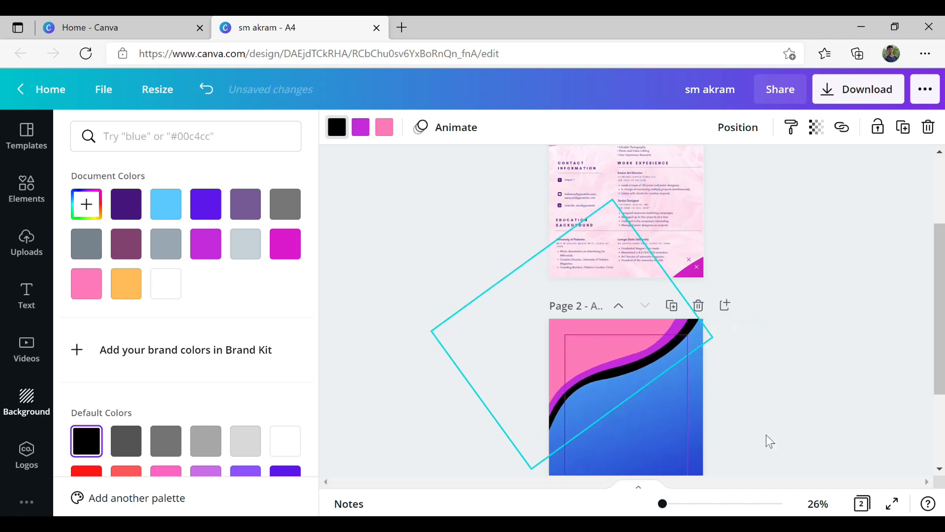
drag(616, 386, 605, 363)
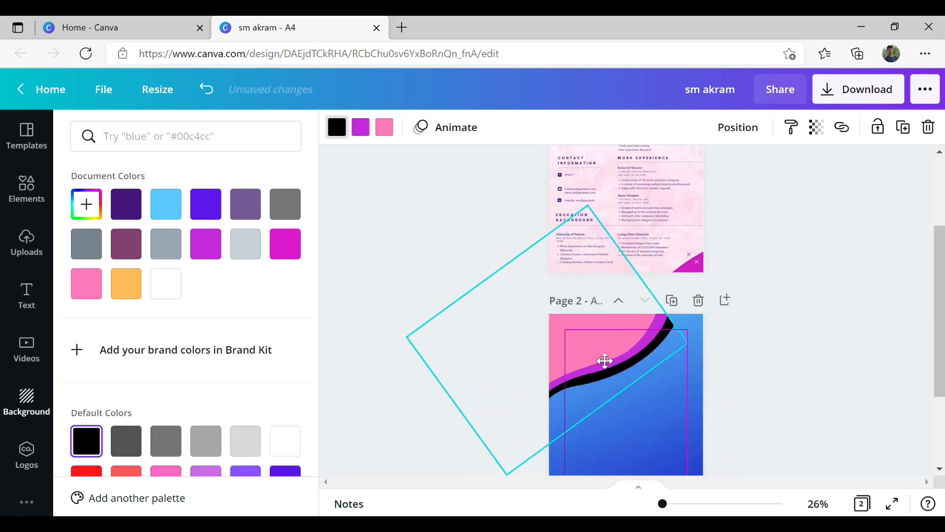
scroll(418, 365, up, 3)
drag(671, 323, 661, 291)
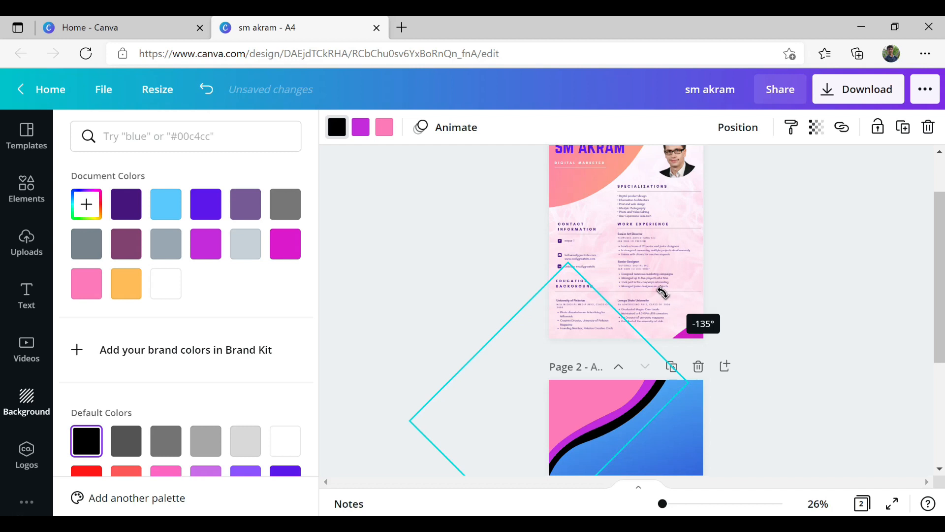
scroll(822, 382, down, 3)
scroll(829, 380, up, 4)
scroll(828, 373, down, 3)
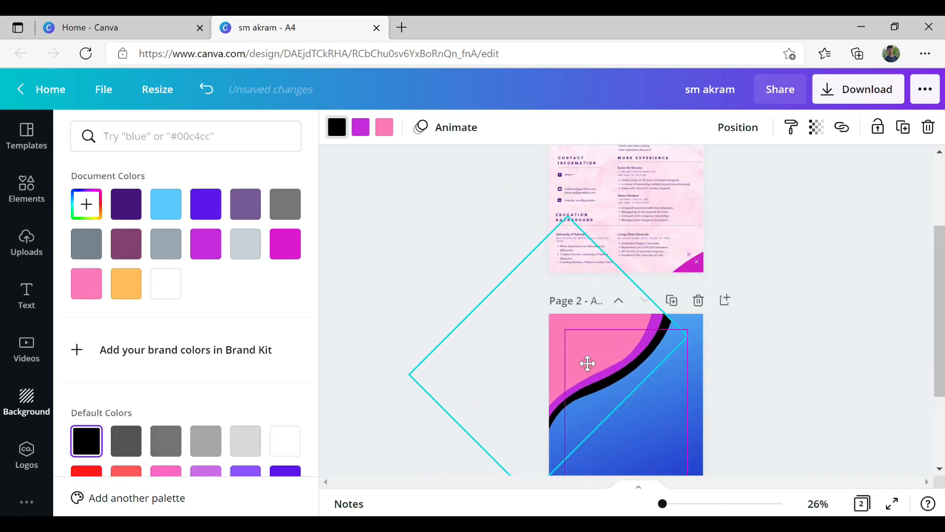
- Shrink the wave and rotate it to about -122° across page 2's top-left corner
drag(441, 375, 486, 375)
drag(663, 269, 616, 316)
click(849, 406)
click(621, 333)
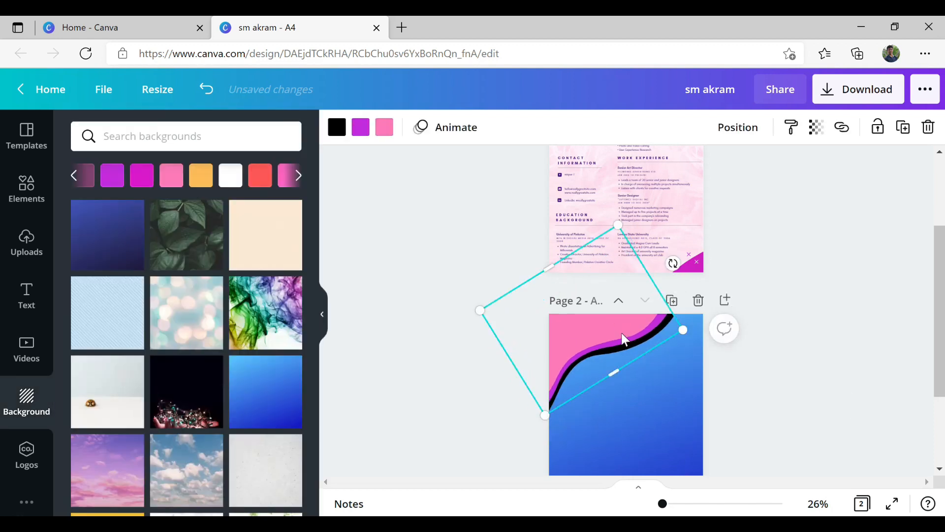
click(807, 325)
scroll(817, 327, up, 5)
scroll(805, 327, down, 6)
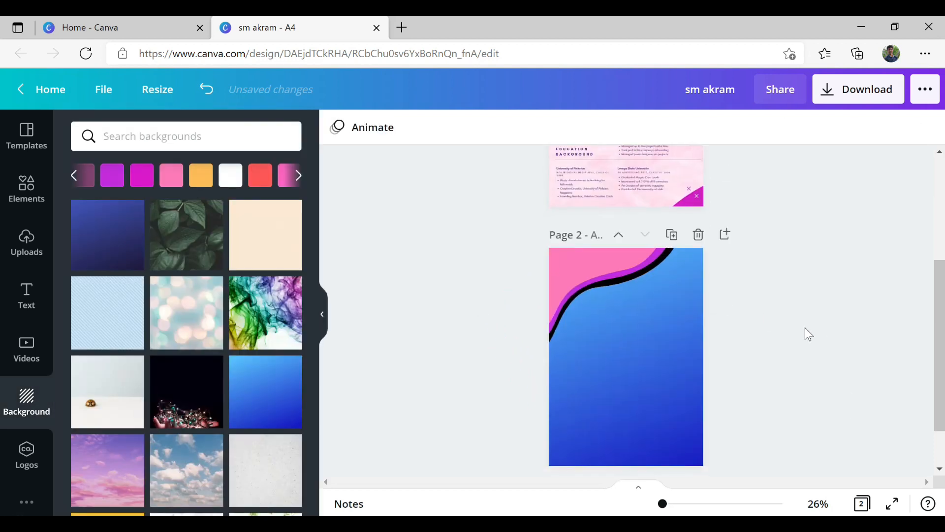
- Place a circle frame from Elements at page 2's upper right
click(26, 240)
click(27, 189)
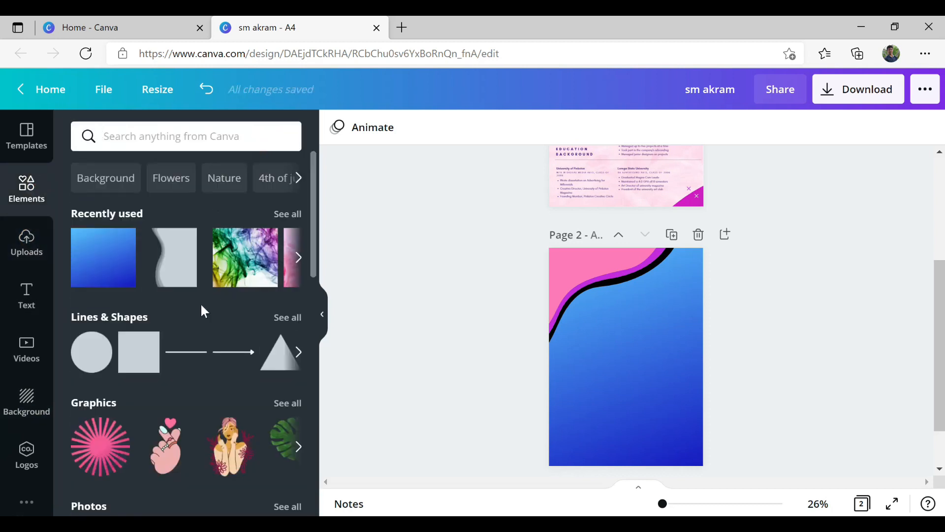
scroll(232, 337, down, 8)
drag(100, 364, 659, 298)
drag(627, 339, 650, 311)
scroll(778, 318, up, 3)
scroll(780, 318, down, 3)
click(856, 323)
scroll(856, 322, up, 5)
scroll(859, 325, down, 3)
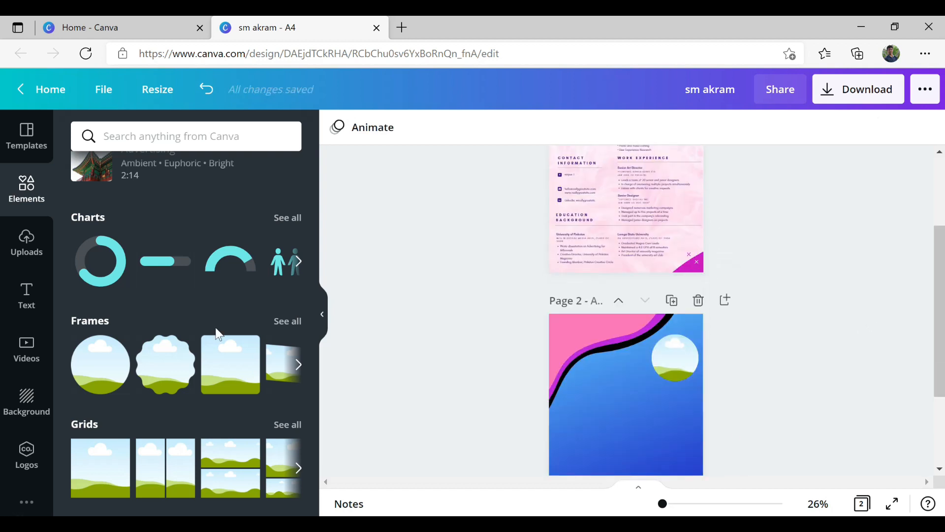
- Drop the uploaded portrait photo into the circle frame
click(27, 243)
drag(100, 276, 675, 357)
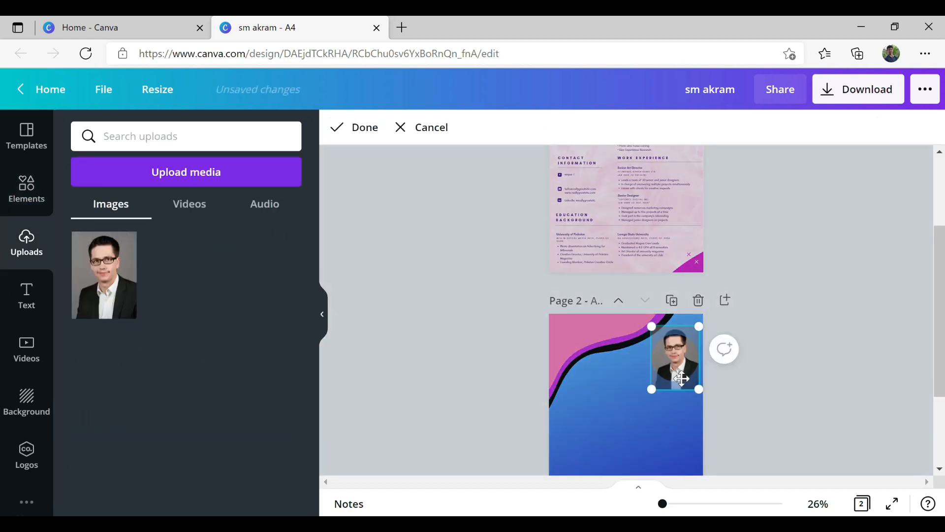
click(815, 391)
scroll(816, 391, up, 3)
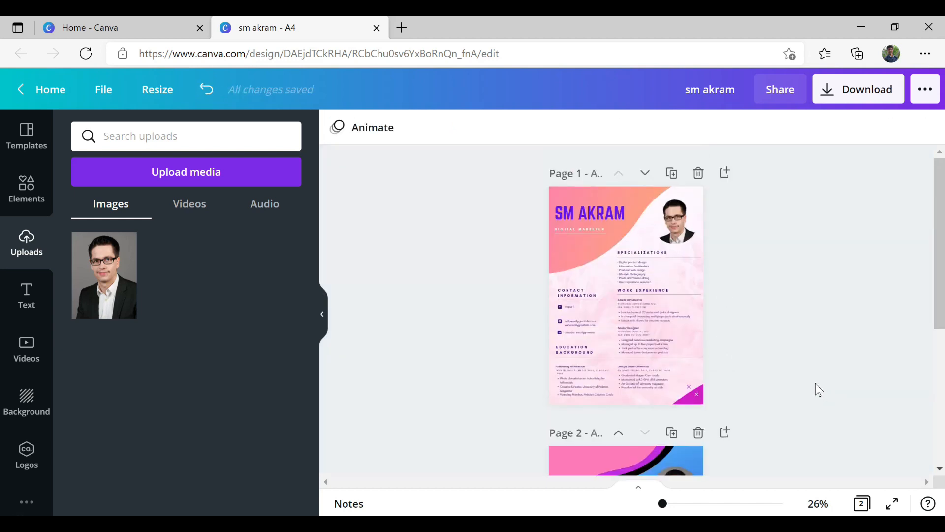
- Add a subheading below the photo, edit it to 'Specializations' and enlarge it
click(28, 313)
scroll(251, 375, down, 10)
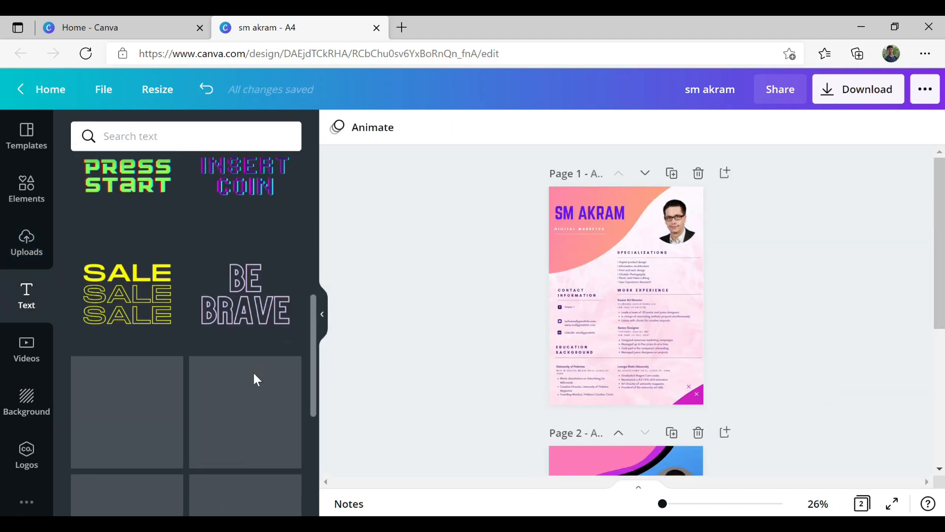
scroll(247, 371, down, 3)
scroll(236, 359, up, 10)
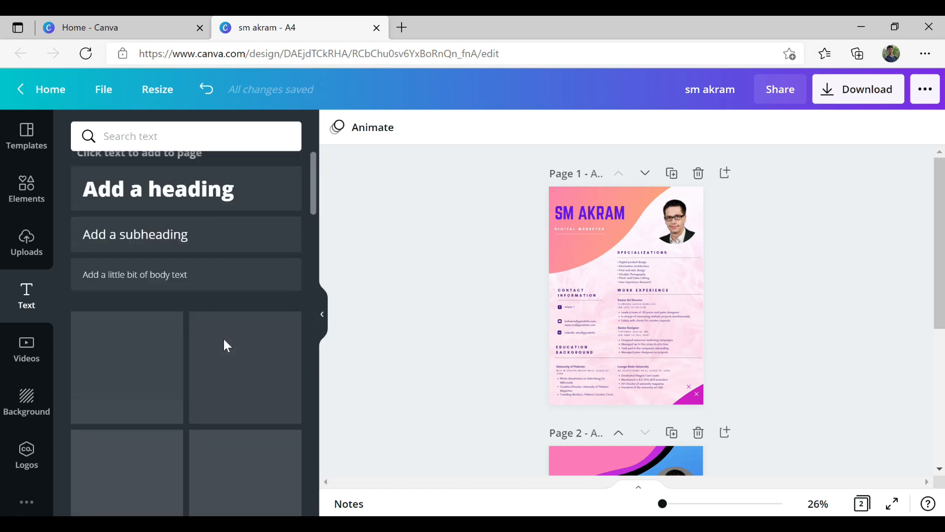
click(143, 250)
drag(638, 339, 664, 333)
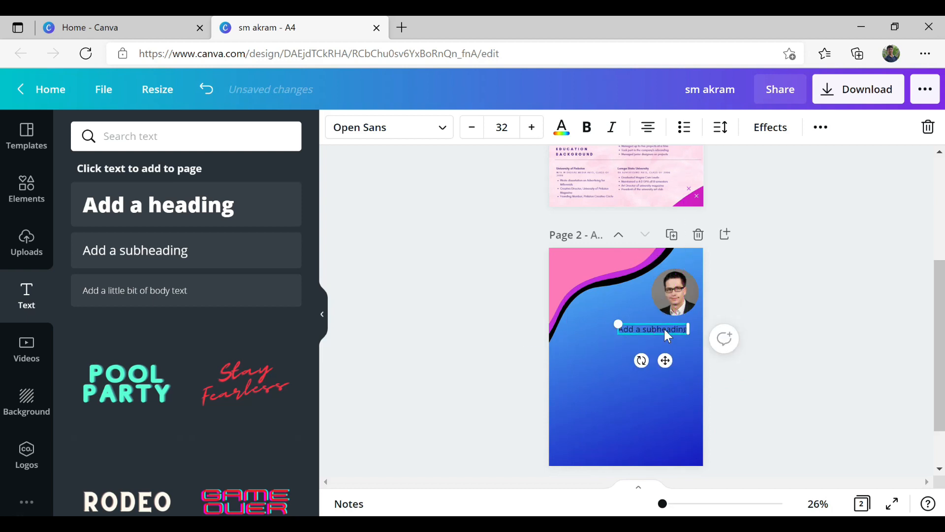
scroll(664, 334, up, 4)
click(646, 276)
scroll(657, 336, down, 4)
double_click(657, 330)
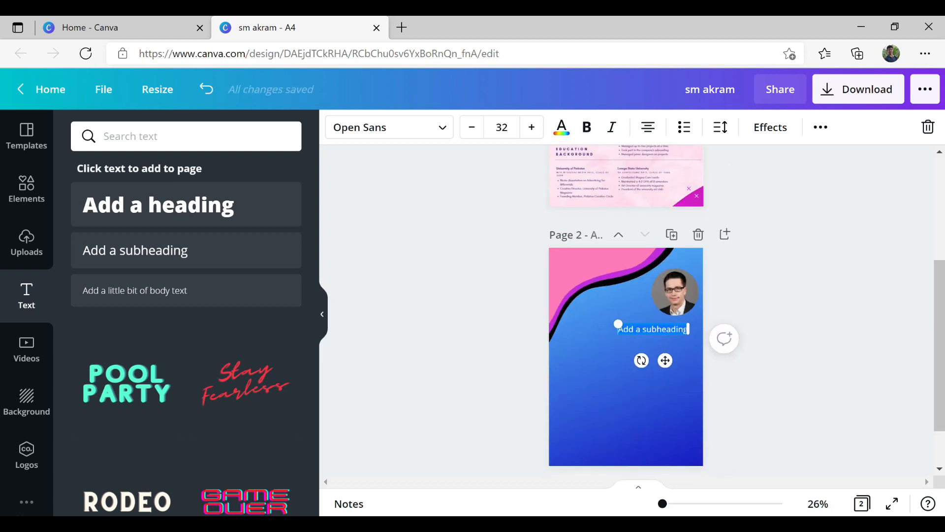
drag(624, 324, 638, 328)
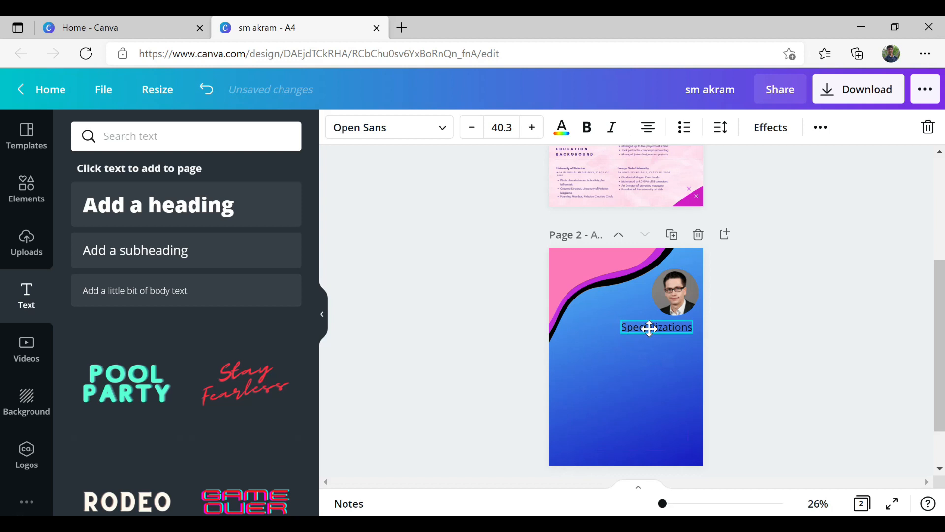
scroll(819, 295, down, 2)
click(27, 400)
- Apply the turquoise water background to page 2 and lower its transparency to 60
scroll(208, 405, down, 6)
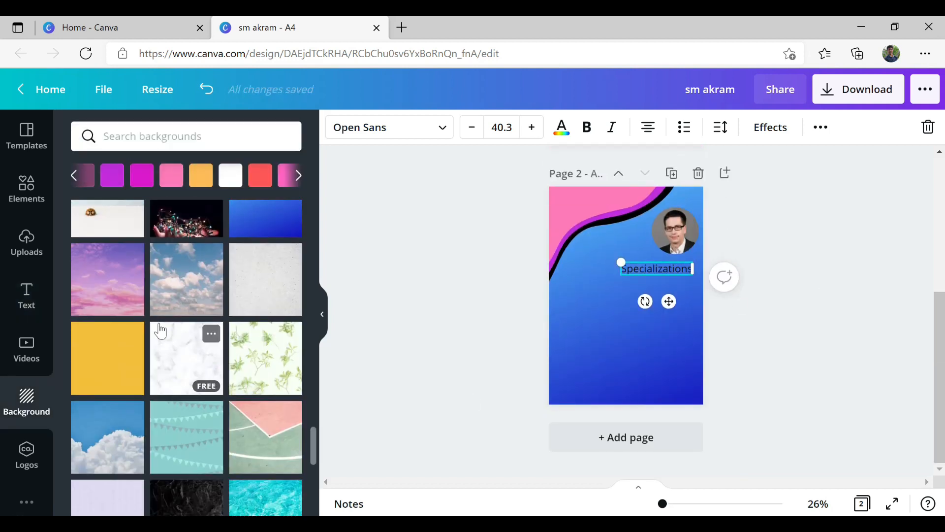
scroll(207, 404, down, 2)
click(268, 345)
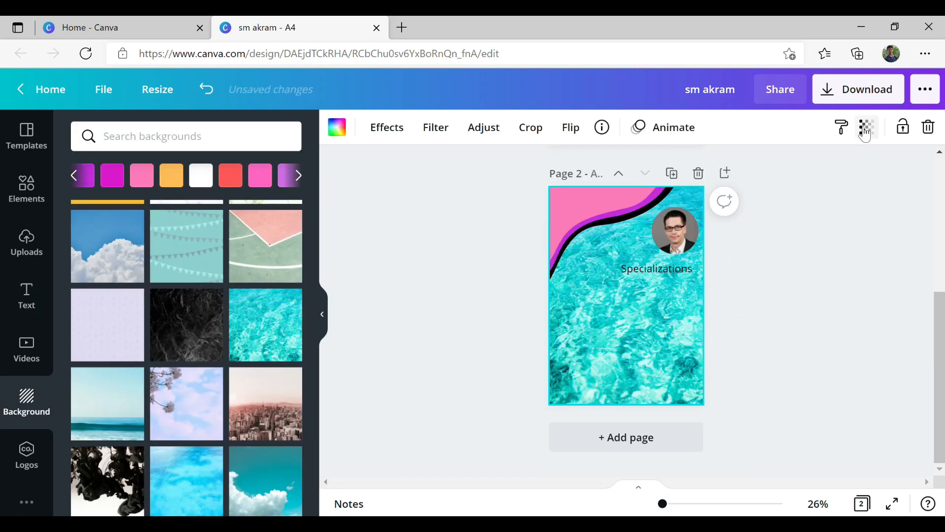
click(866, 127)
click(817, 180)
drag(817, 179, 779, 173)
click(436, 129)
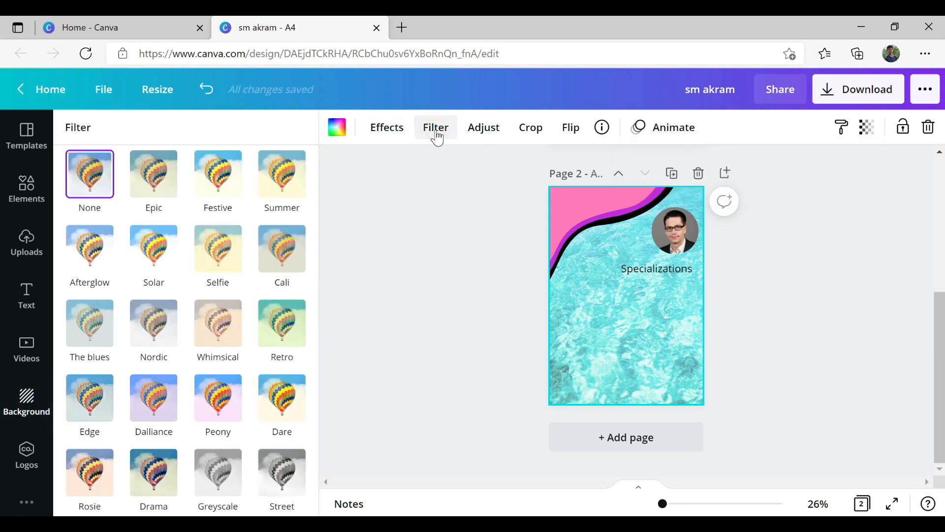
- Try the Peony and Dalliance filters, then apply the Epic filter to the background
click(394, 129)
click(436, 129)
click(216, 399)
click(157, 409)
click(156, 179)
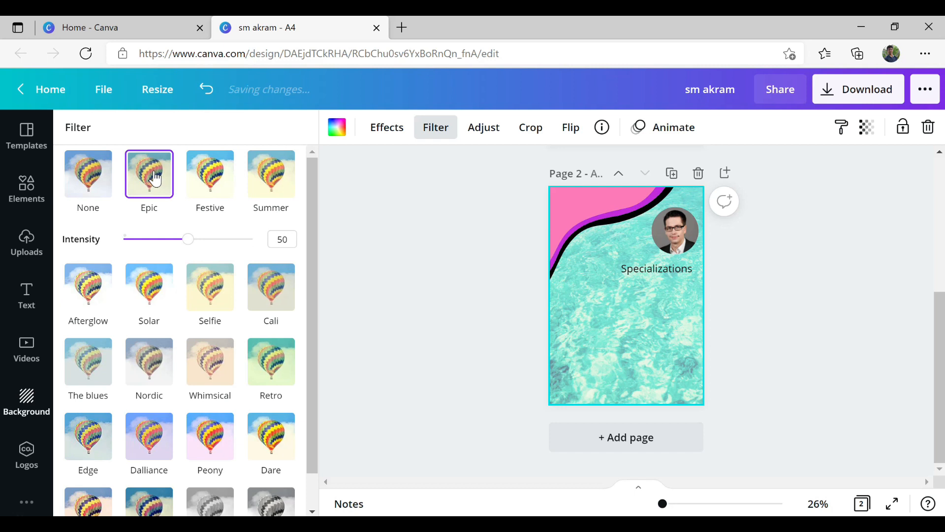
- Try several colour tints on the background, settling on light purple
click(337, 127)
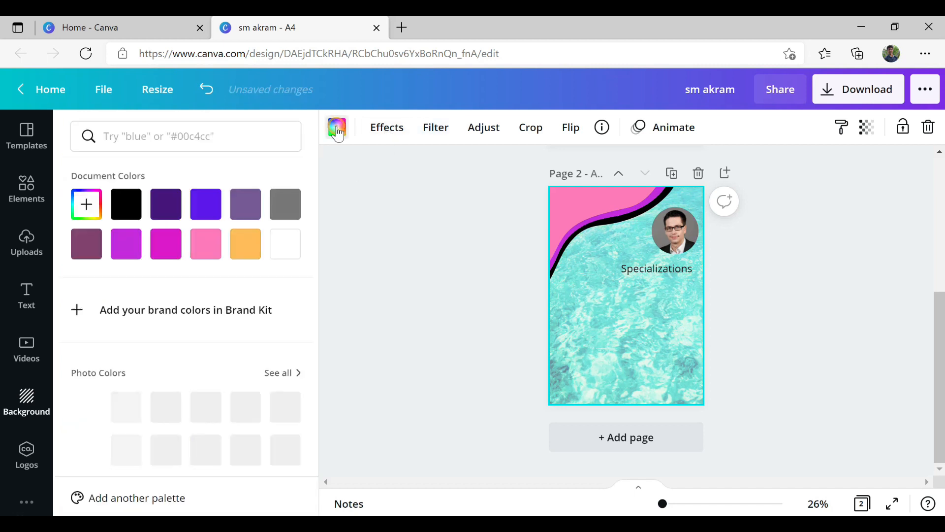
click(126, 244)
click(206, 244)
click(245, 243)
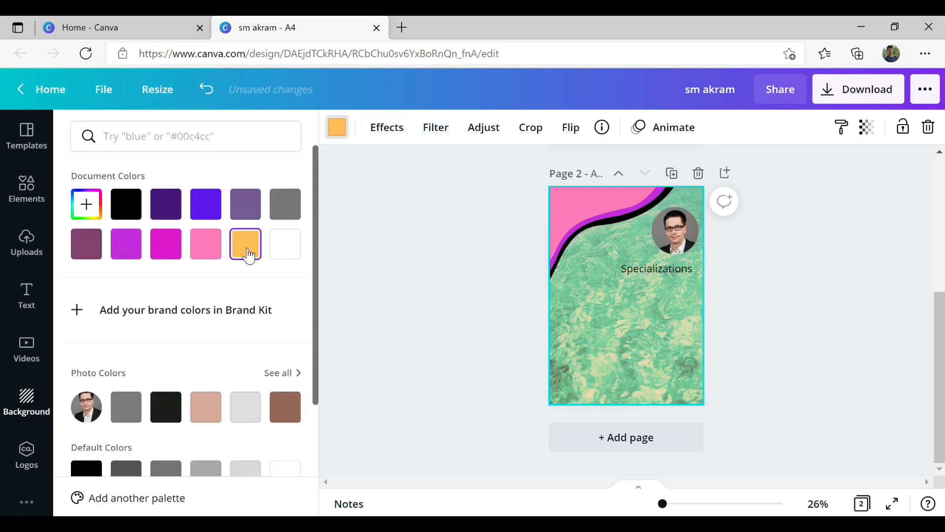
click(165, 206)
click(246, 207)
click(285, 244)
scroll(316, 364, down, 3)
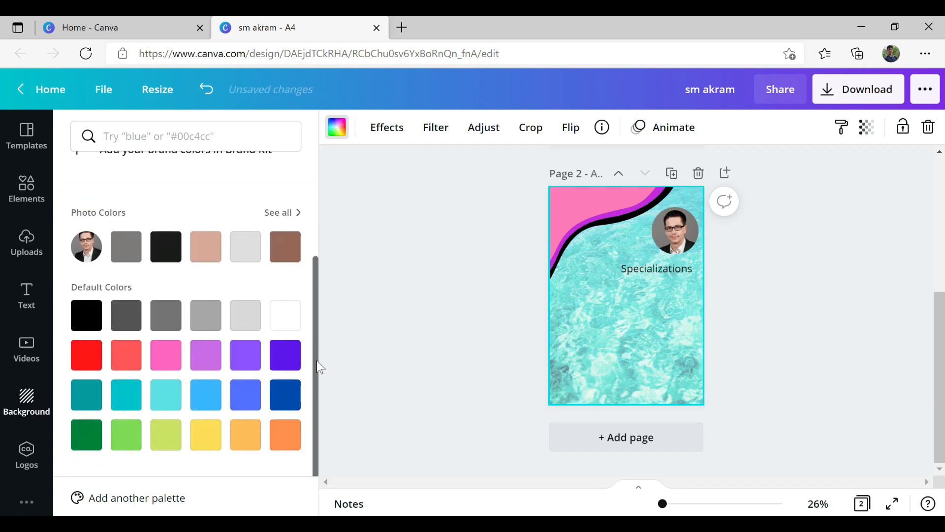
click(205, 352)
click(497, 295)
- Add a plain line element from Elements to page 2
scroll(498, 295, up, 4)
click(26, 241)
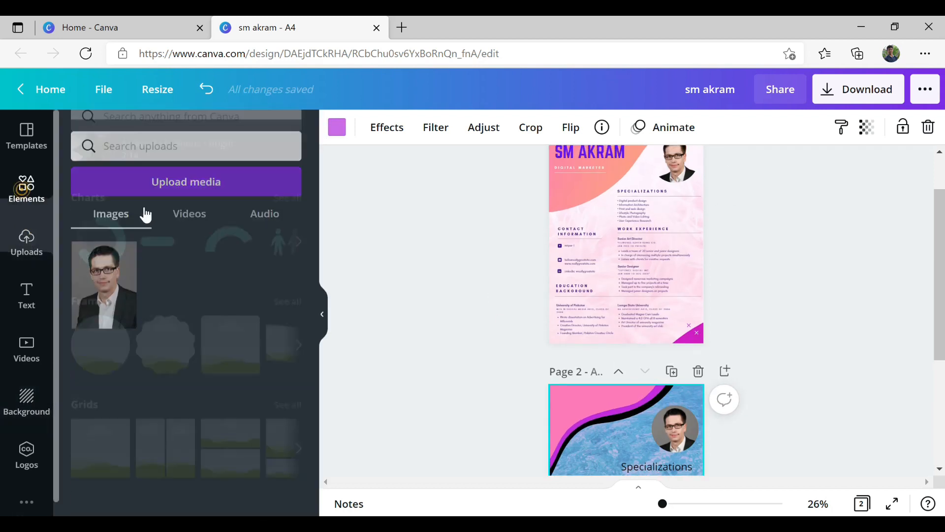
click(27, 187)
click(197, 352)
- Shorten the new line to underline the Specializations heading
drag(686, 361, 641, 363)
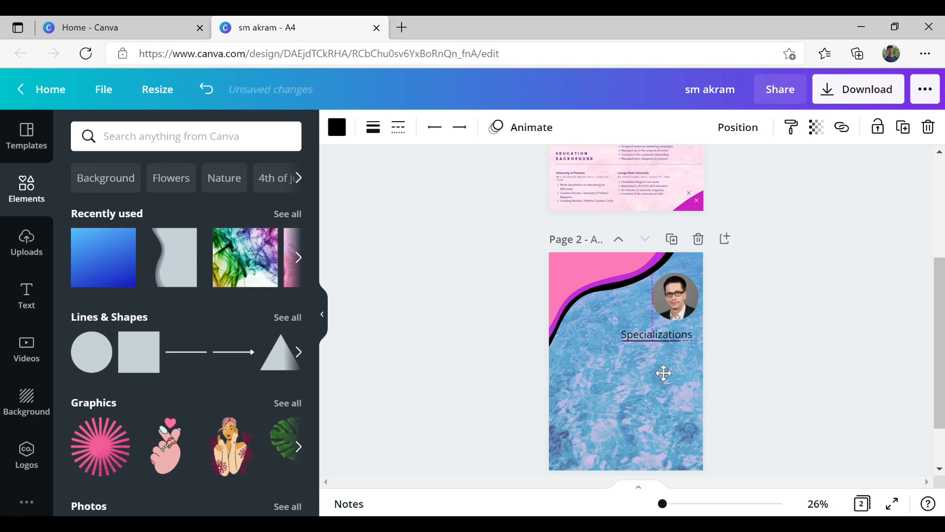
scroll(772, 331, up, 4)
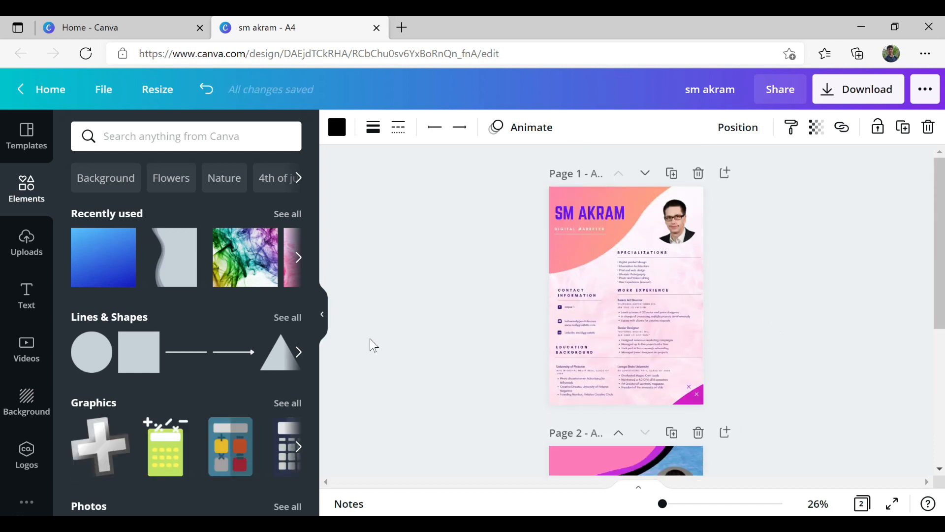
click(287, 317)
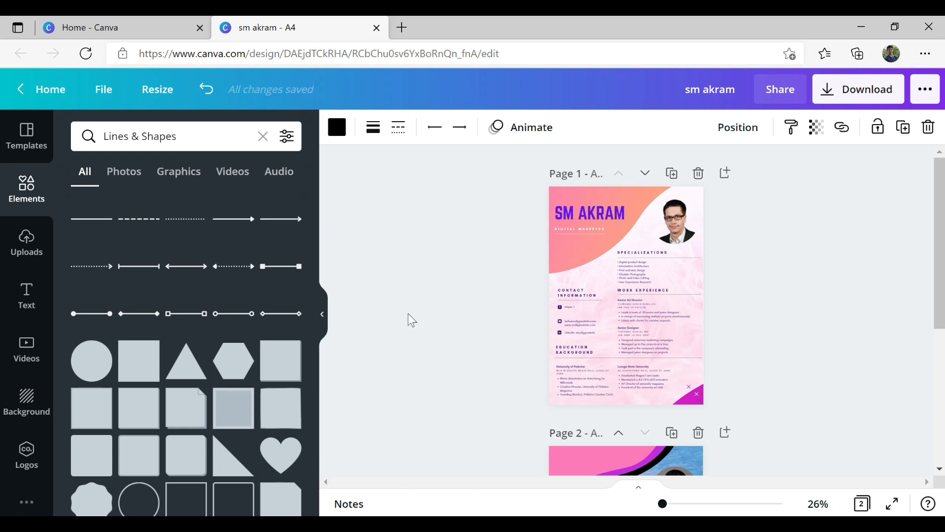
scroll(820, 356, down, 4)
click(834, 359)
scroll(833, 359, up, 4)
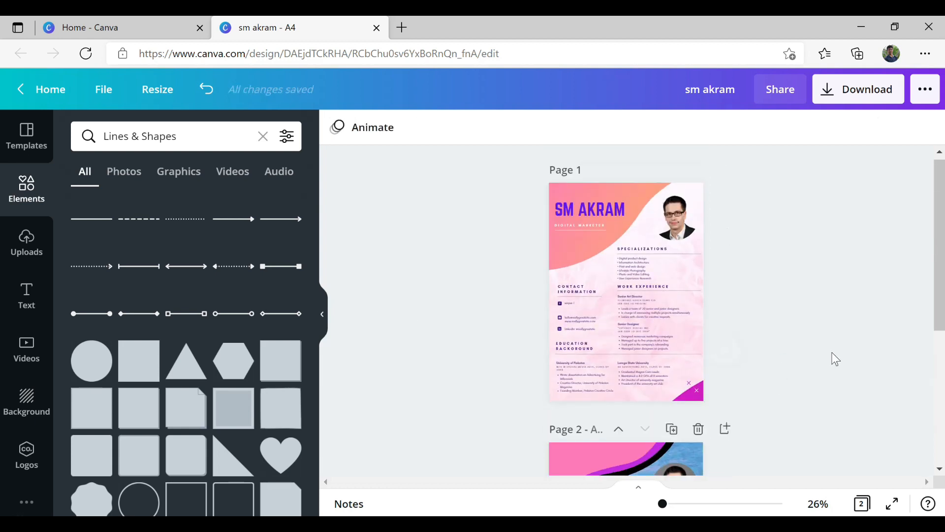
scroll(834, 359, down, 4)
click(646, 336)
drag(622, 336, 600, 337)
scroll(822, 356, up, 2)
scroll(822, 356, down, 2)
scroll(779, 332, up, 3)
scroll(779, 332, down, 1)
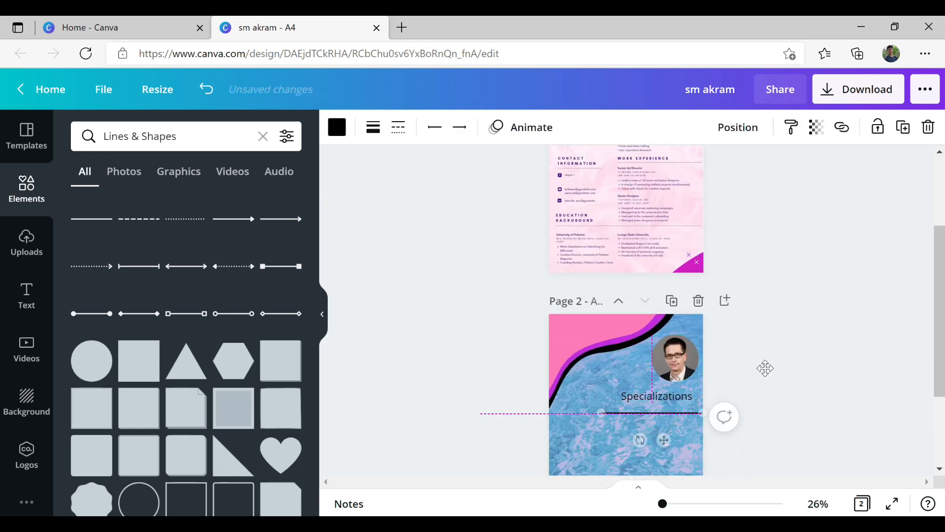
- Check the heading and underline, then adjust the page zoom level
click(657, 400)
click(679, 423)
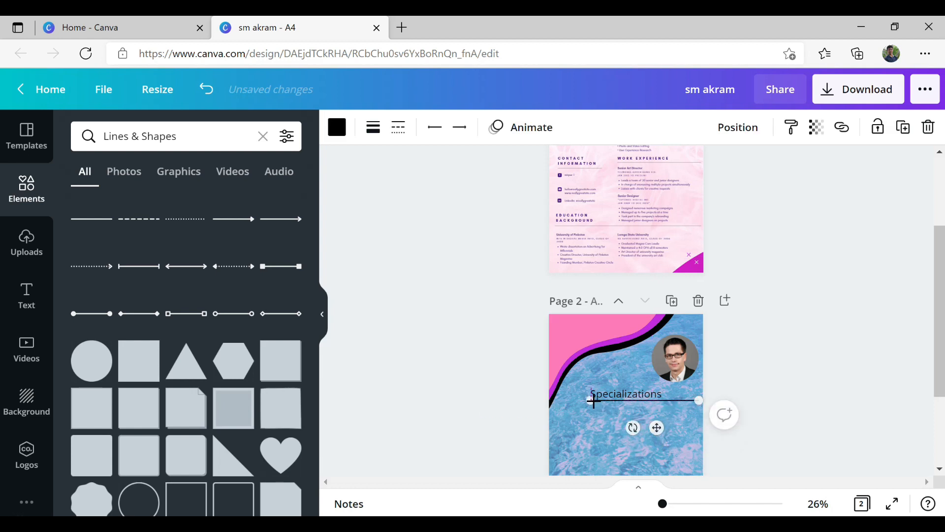
click(798, 388)
scroll(797, 388, up, 3)
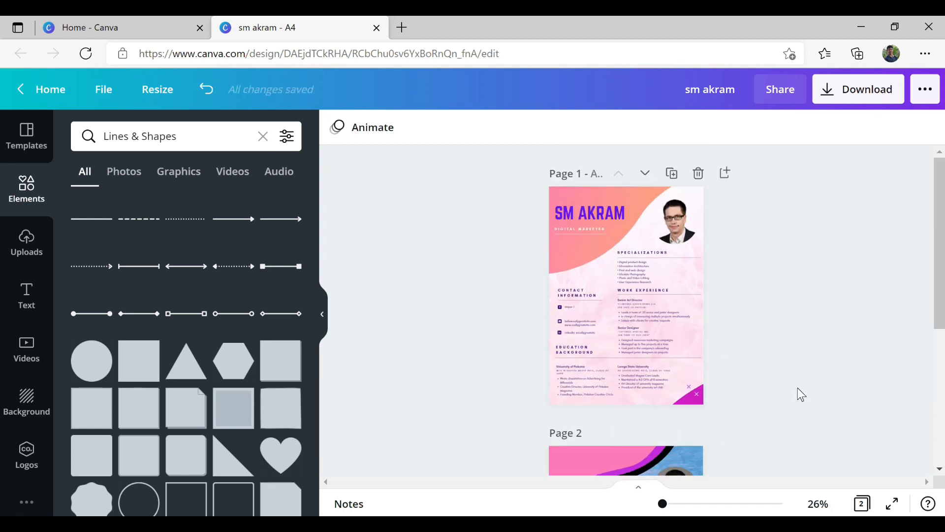
drag(663, 503, 675, 504)
scroll(690, 414, down, 3)
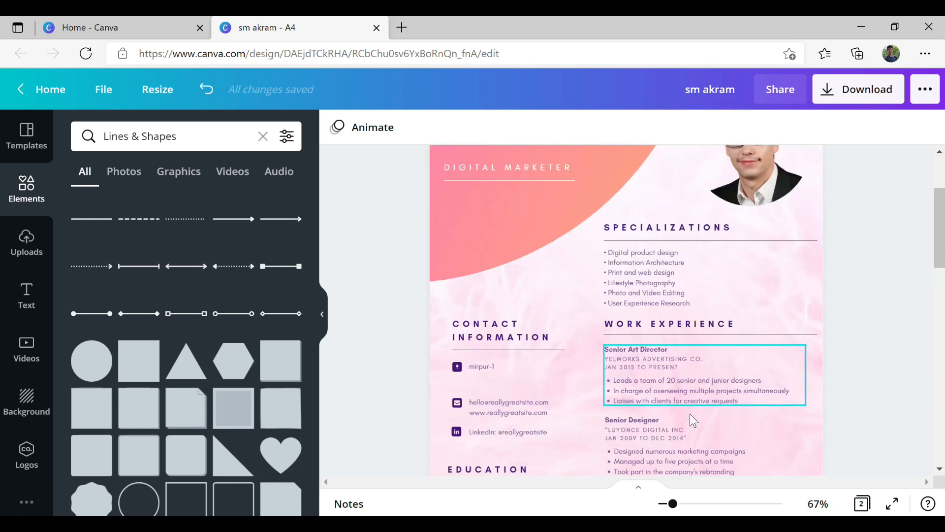
- Copy page 1's specialization bullets into a body text box under page 2's heading, resized to fit
double_click(698, 233)
key(ctrl+c)
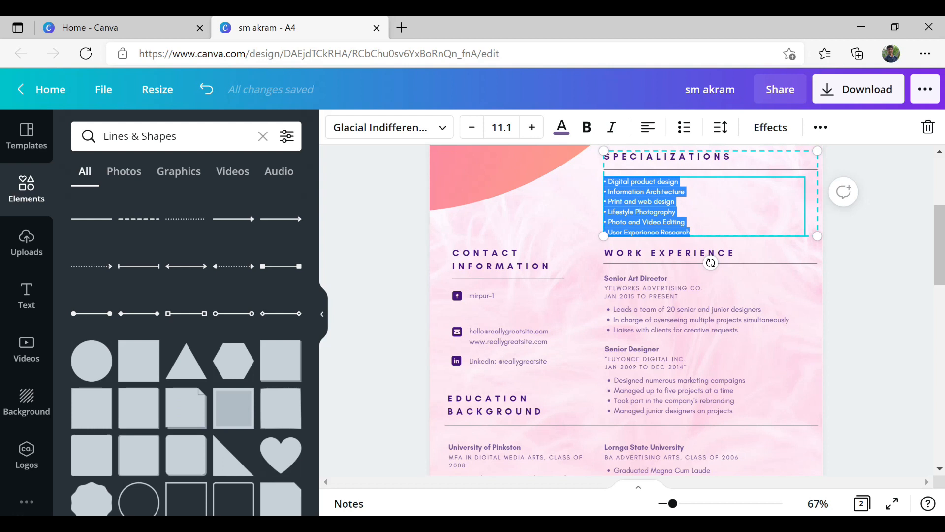
scroll(713, 287, down, 5)
click(27, 300)
click(186, 291)
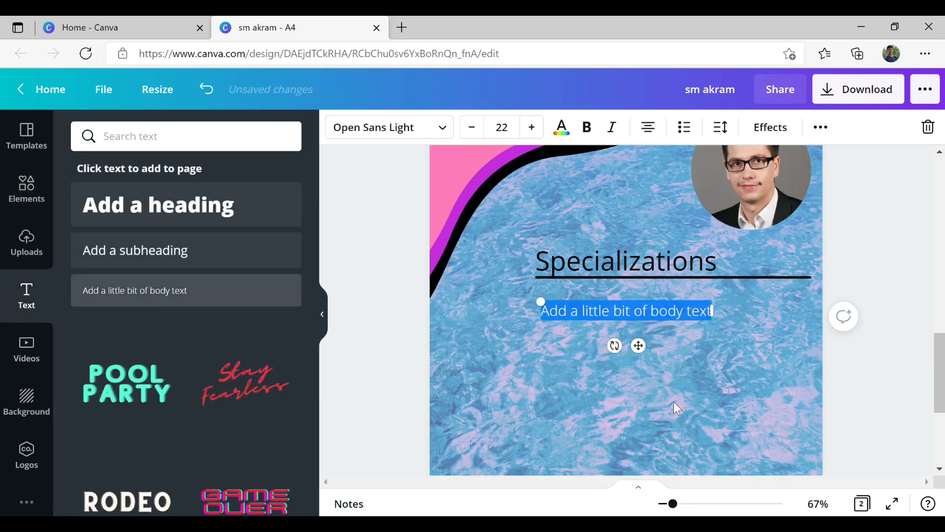
key(ctrl+v)
drag(717, 441, 642, 384)
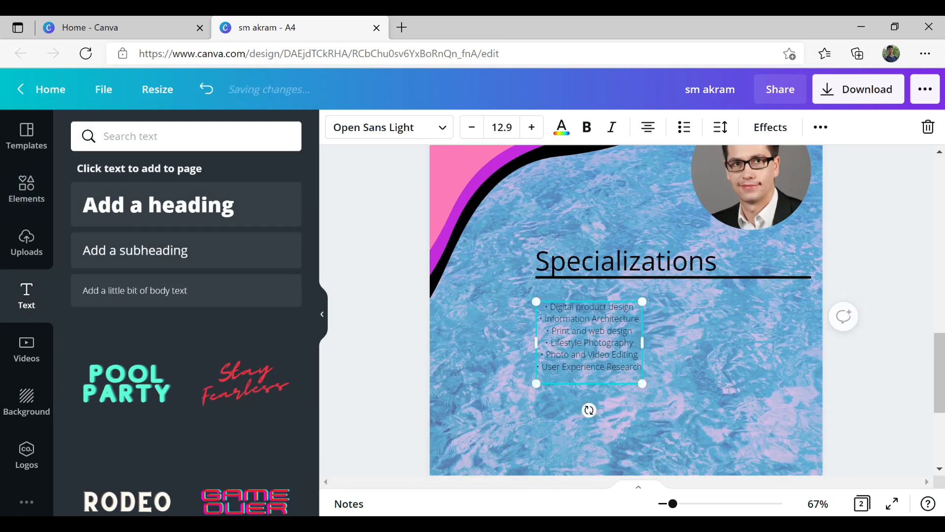
drag(599, 348, 612, 335)
click(492, 340)
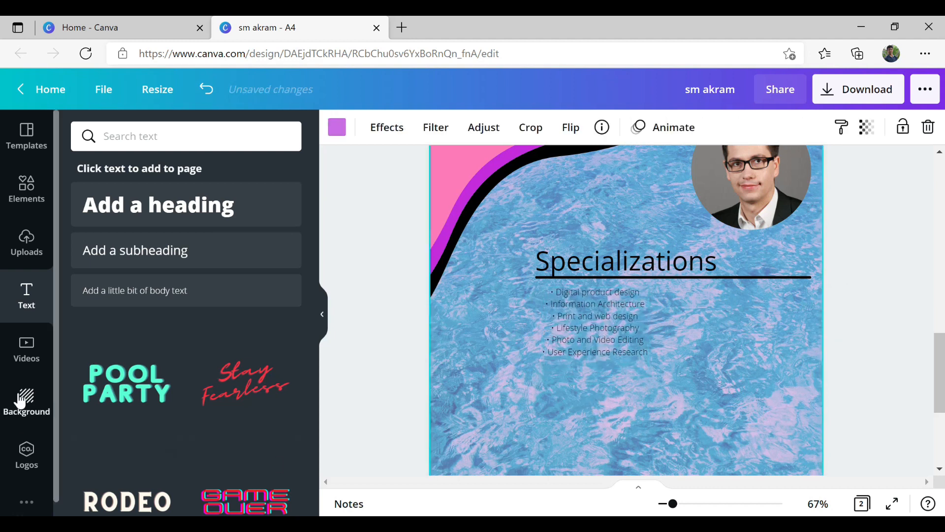
click(26, 402)
- Try pink, lime and gradient backgrounds, then set page 2 to the cloudy sky image
click(165, 179)
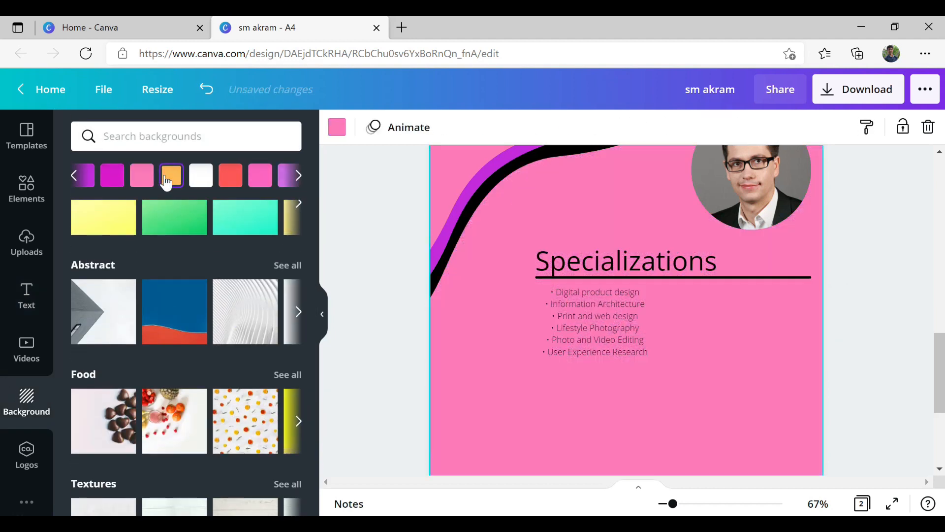
click(298, 175)
click(260, 175)
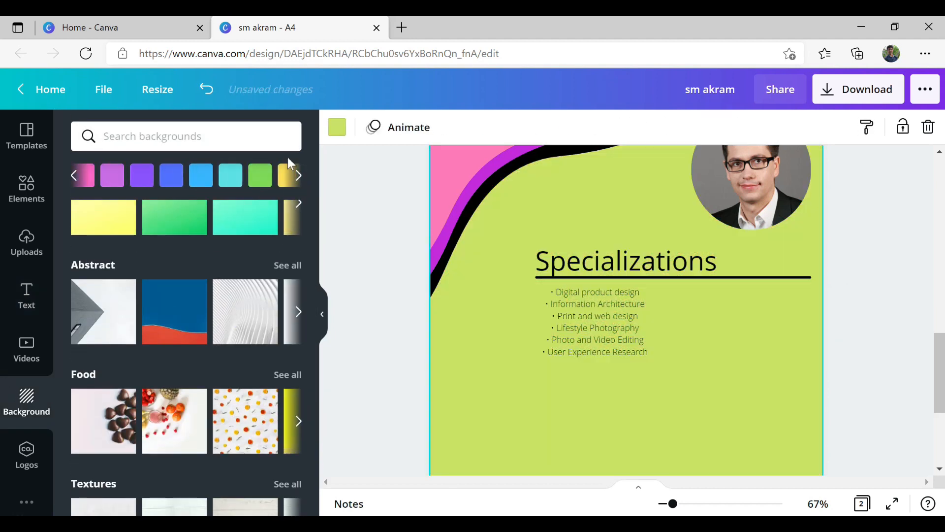
click(297, 204)
click(272, 204)
scroll(204, 344, down, 5)
click(268, 232)
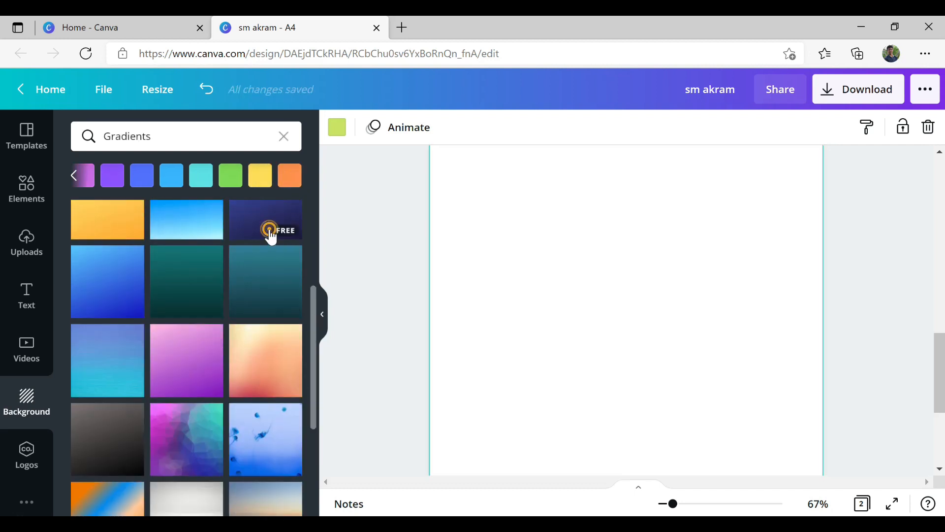
click(258, 441)
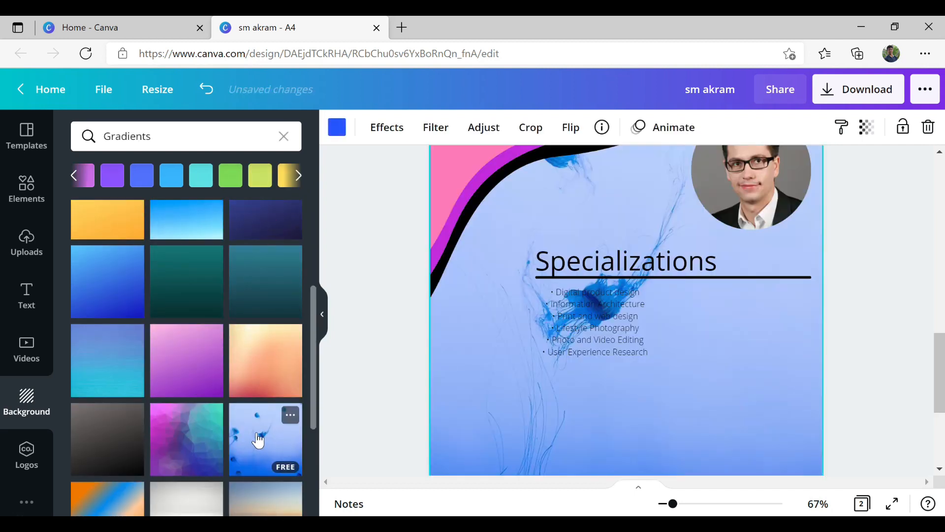
scroll(257, 436, down, 3)
click(191, 404)
scroll(202, 434, down, 3)
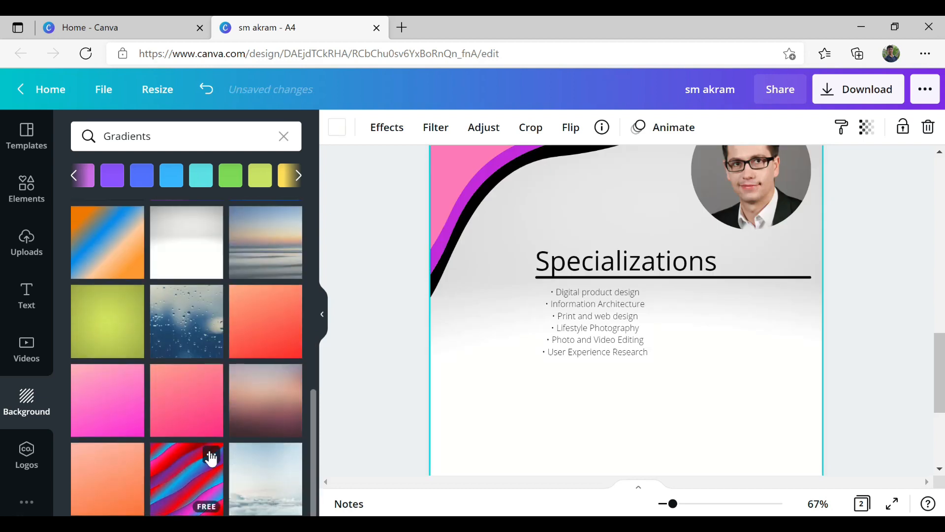
click(277, 477)
- Move the Specializations heading right, adjusting the underline and bullet list to match
scroll(468, 414, up, 10)
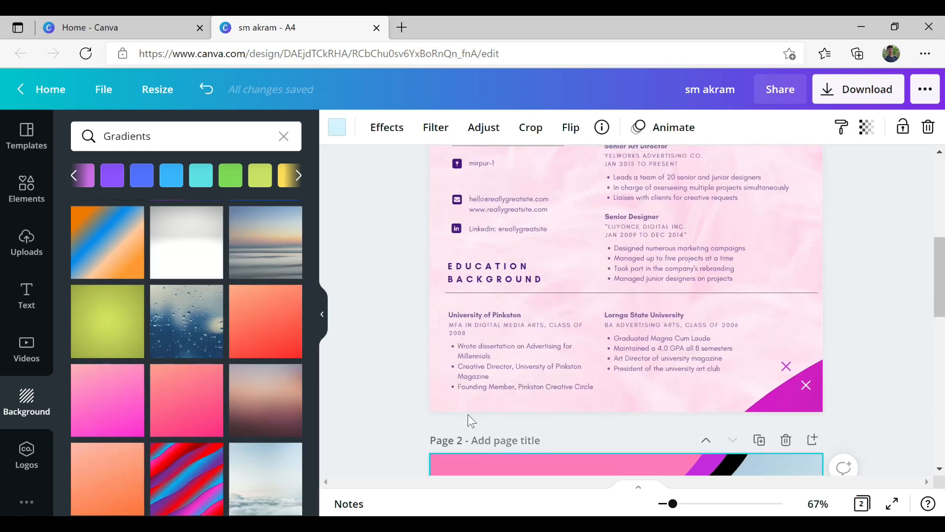
scroll(486, 412, down, 15)
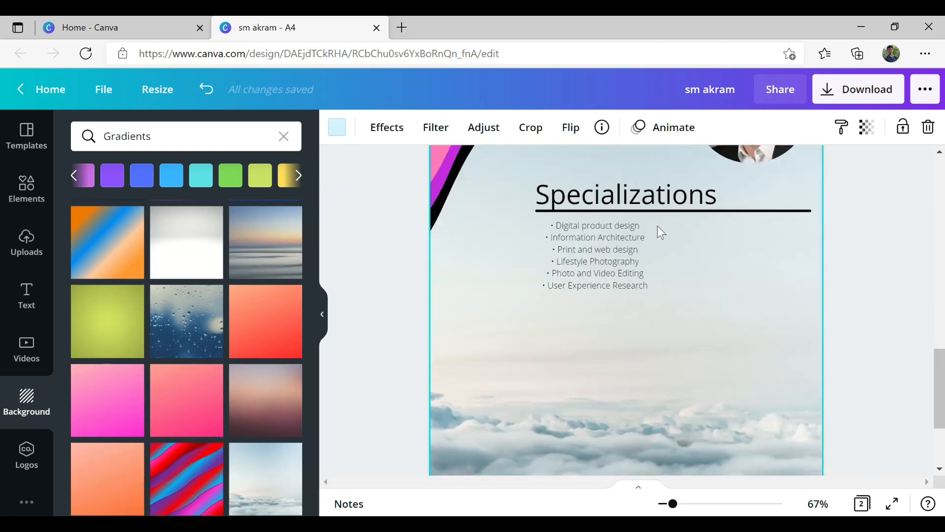
scroll(658, 228, up, 4)
click(558, 409)
drag(565, 409, 562, 408)
drag(557, 395, 590, 395)
click(576, 430)
scroll(747, 462, down, 4)
drag(586, 265, 614, 266)
- Align the underline's left end with the heading and undo an accidental bullet-line merge
click(563, 210)
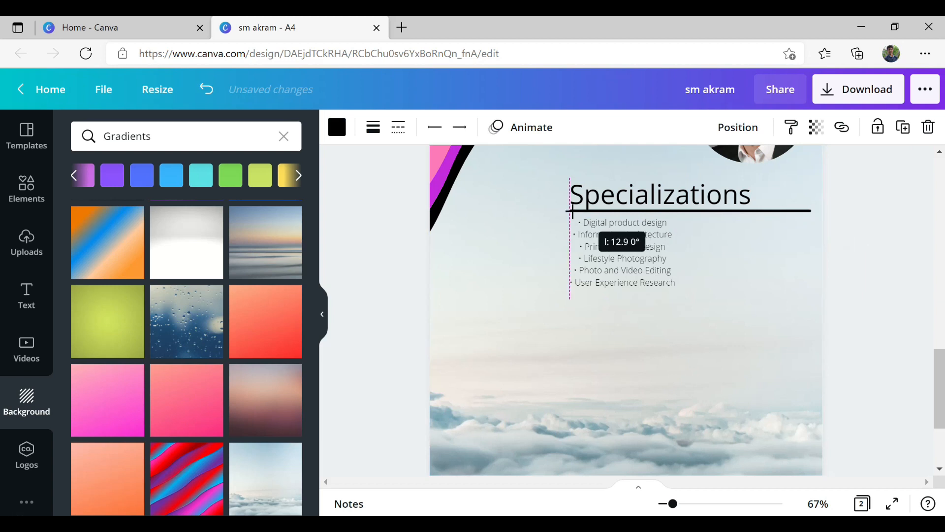
drag(573, 211, 571, 211)
click(729, 257)
click(585, 257)
key(BackSpace)
key(ctrl+z)
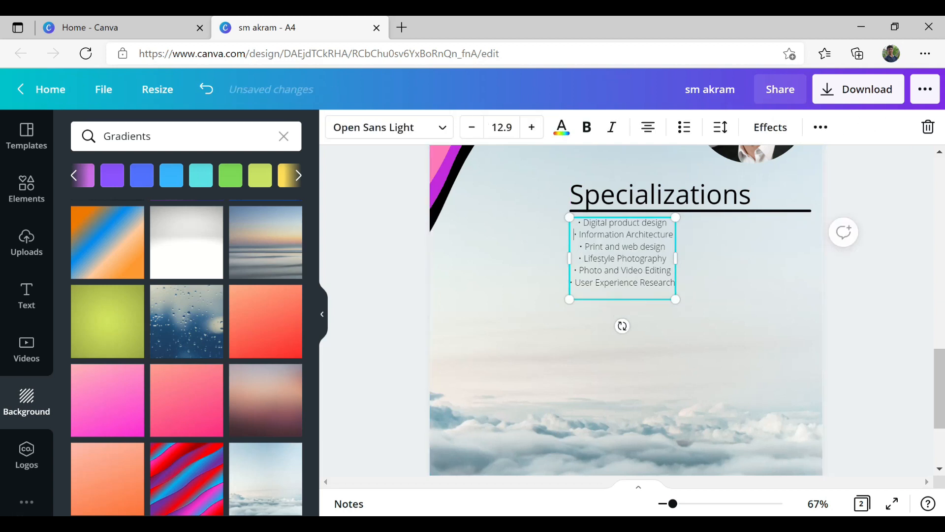
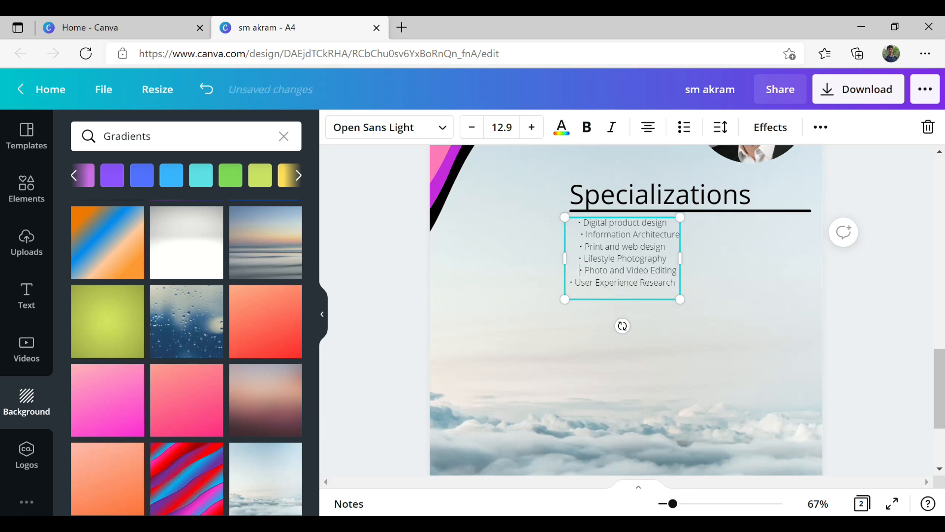
- Deselect the Specializations list and scroll up to page 1's Contact and Work Experience sections
click(802, 288)
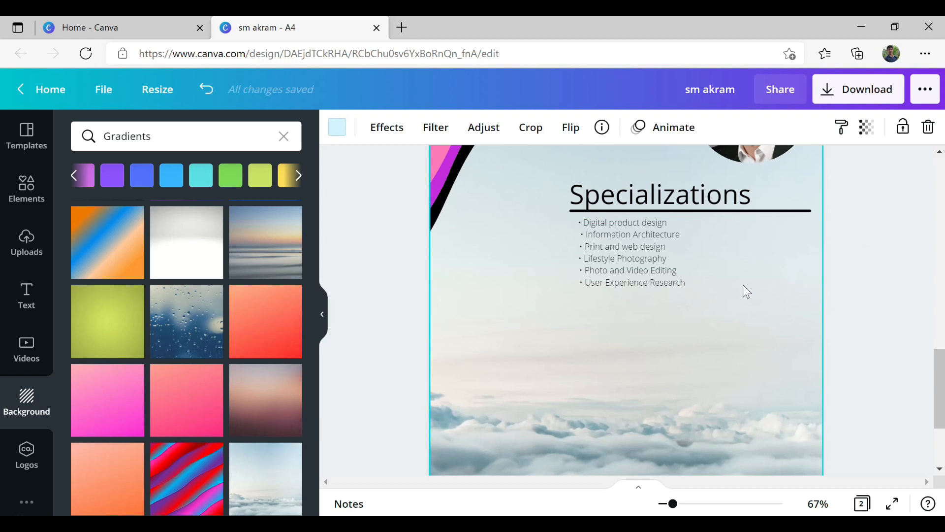
scroll(618, 272, up, 10)
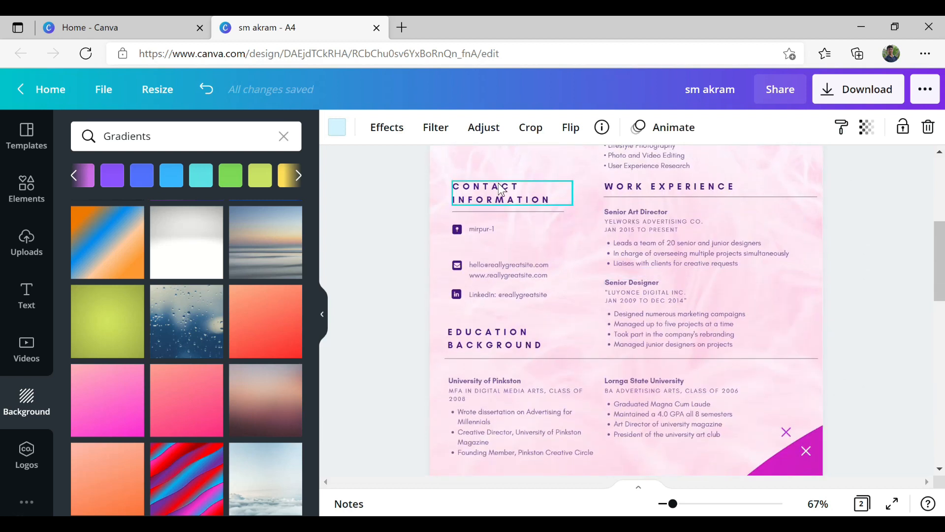
- Undo the last change and select page 1's whole Work Experience section
key(ctrl+z)
click(911, 289)
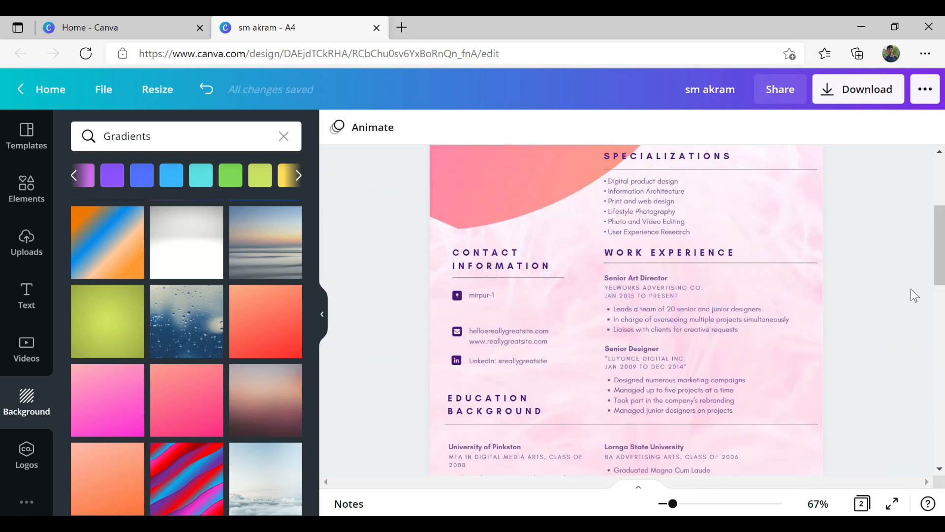
click(636, 253)
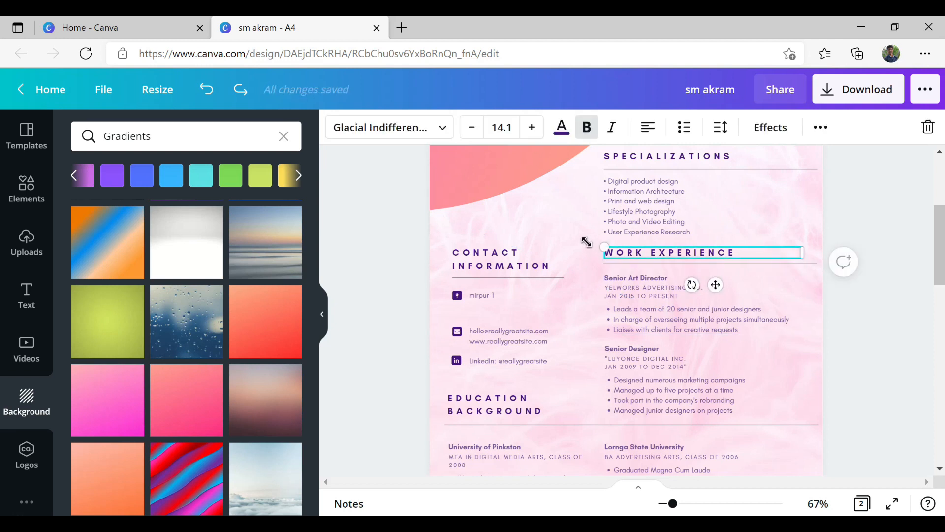
drag(805, 246, 611, 334)
scroll(665, 348, down, 10)
scroll(634, 262, up, 3)
- Paste the Work Experience section onto page 2 and delete a stray subheading
click(27, 295)
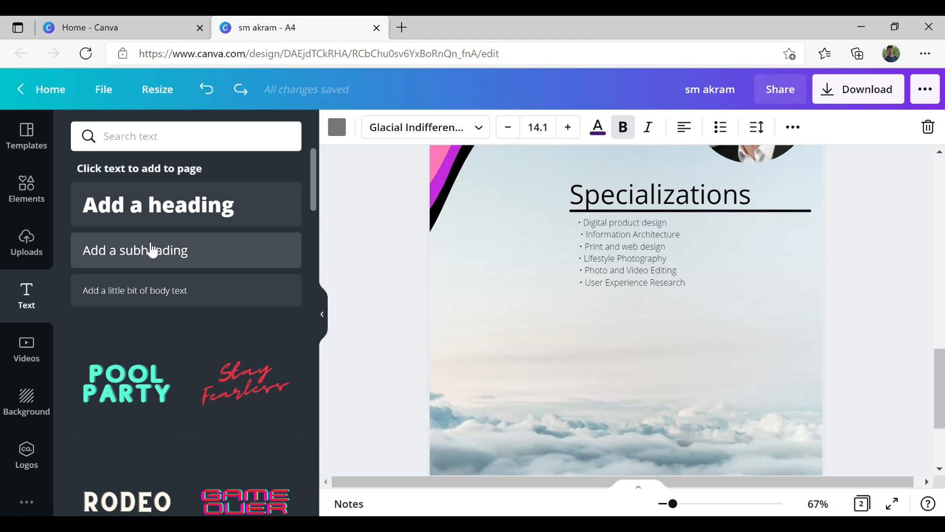
click(152, 250)
scroll(652, 333, up, 2)
click(665, 359)
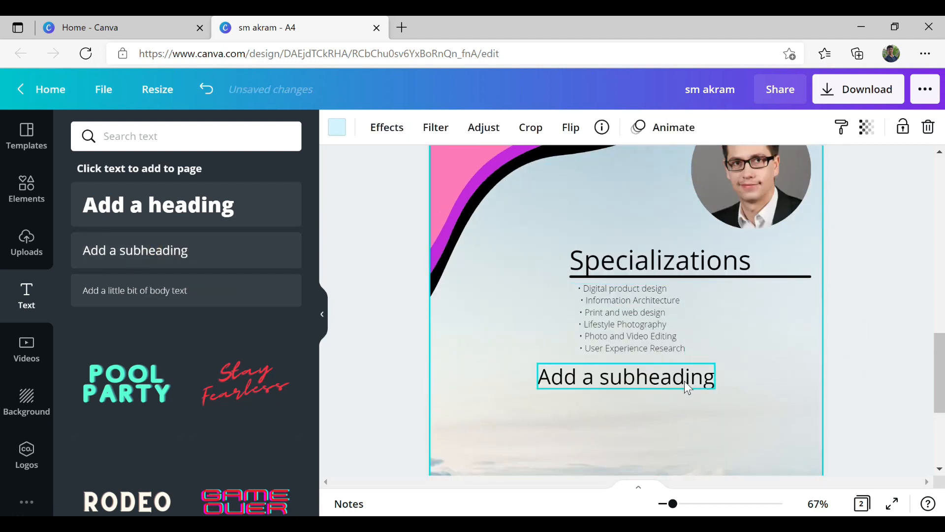
key(ctrl+v)
scroll(717, 375, up, 4)
scroll(719, 374, down, 5)
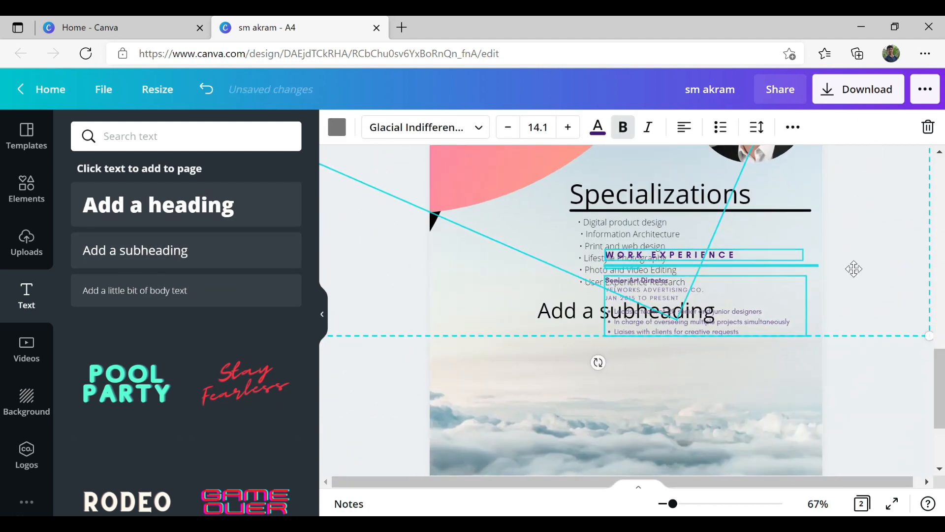
key(Escape)
click(570, 318)
key(Delete)
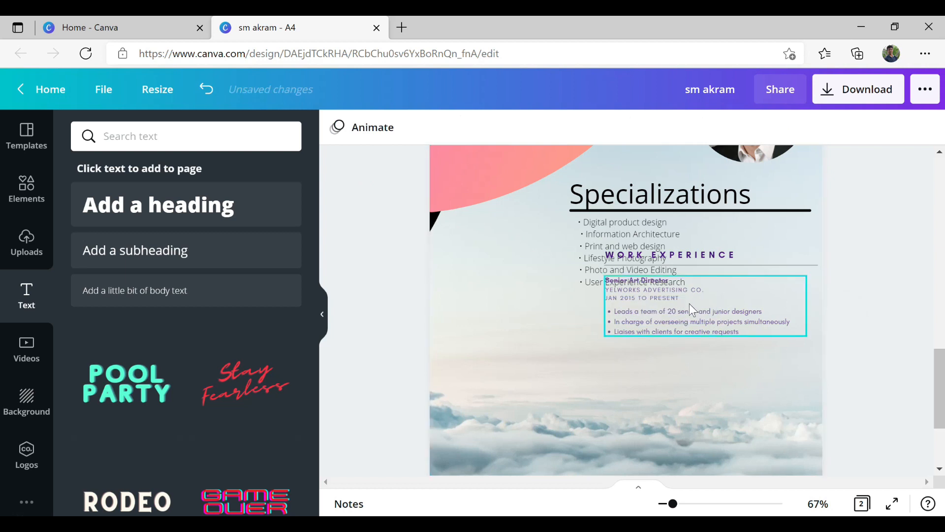
- Move the Senior Art Director entry, WORK EXPERIENCE heading and divider line below Specializations
drag(692, 309, 672, 363)
click(703, 260)
click(728, 259)
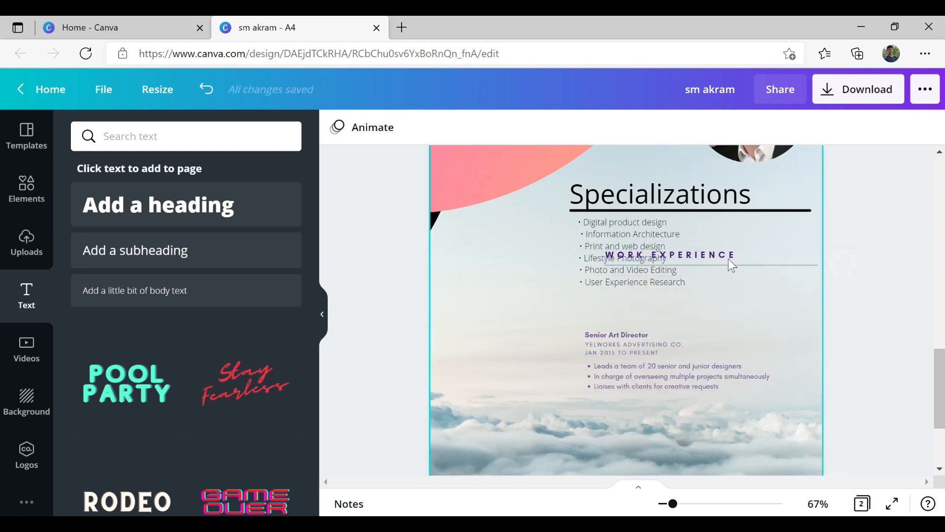
drag(723, 256, 723, 315)
click(828, 316)
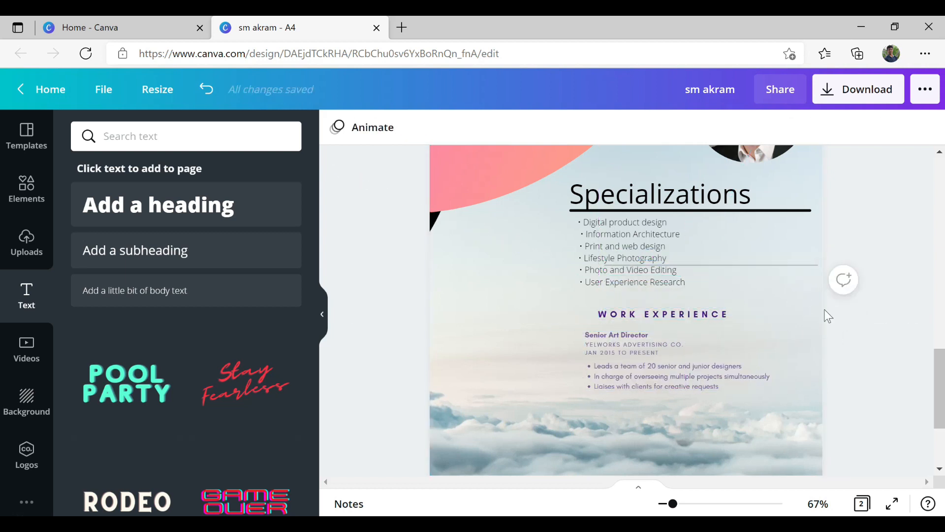
double_click(747, 266)
click(346, 128)
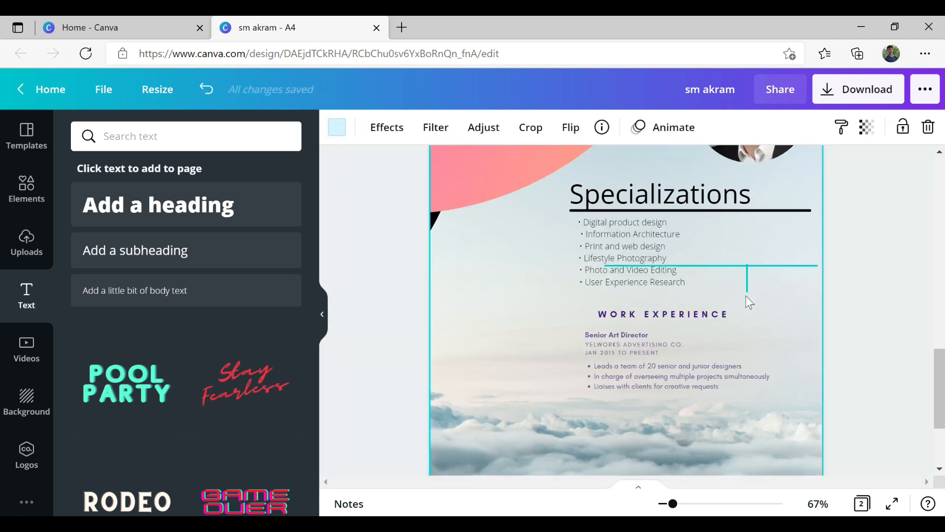
click(748, 266)
drag(747, 265, 748, 319)
- Nudge the Senior Art Director entry slightly right and check the divider line
click(649, 367)
click(650, 372)
mouse_move(650, 371)
mouse_down()
mouse_move(676, 372)
mouse_move(659, 372)
mouse_up()
click(883, 304)
click(802, 326)
click(807, 320)
click(908, 297)
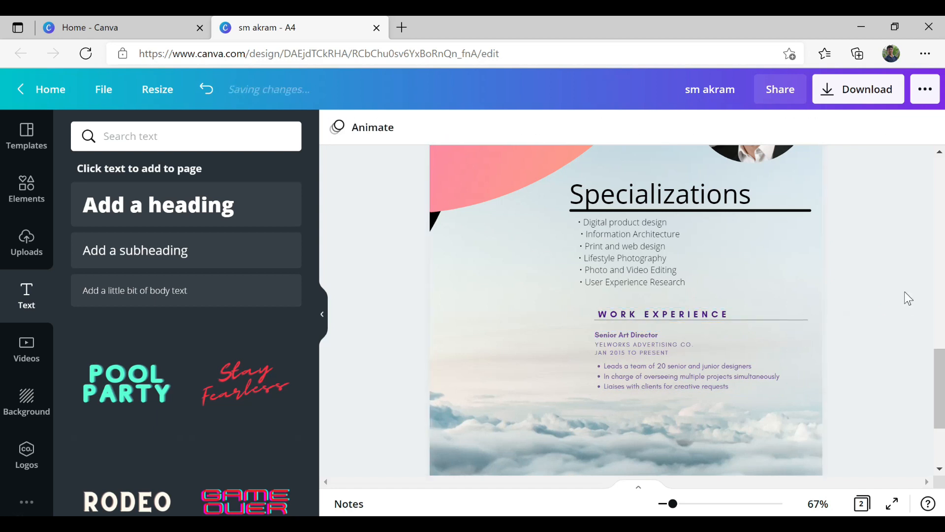
- Fine-tune the job details, WORK EXPERIENCE heading and divider line positions
scroll(805, 297, up, 6)
scroll(805, 296, down, 8)
scroll(805, 296, up, 6)
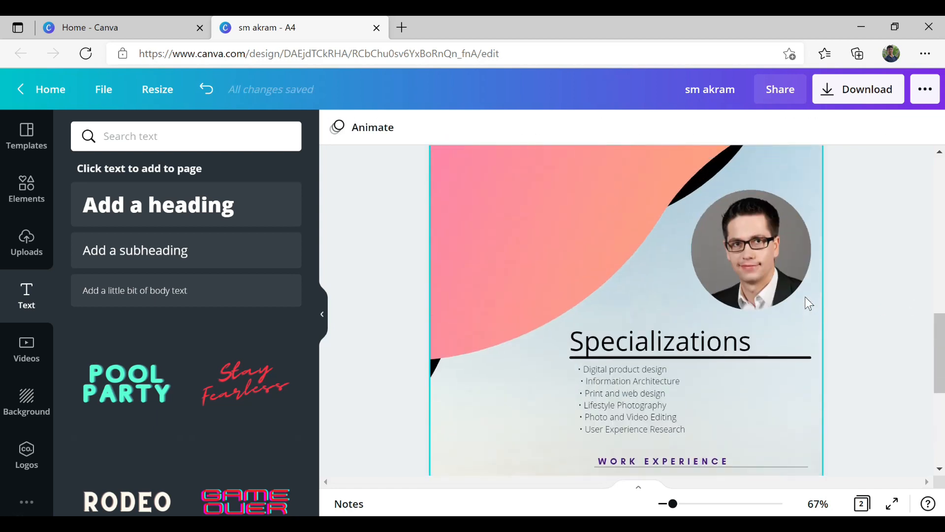
click(589, 308)
click(867, 341)
scroll(867, 341, down, 5)
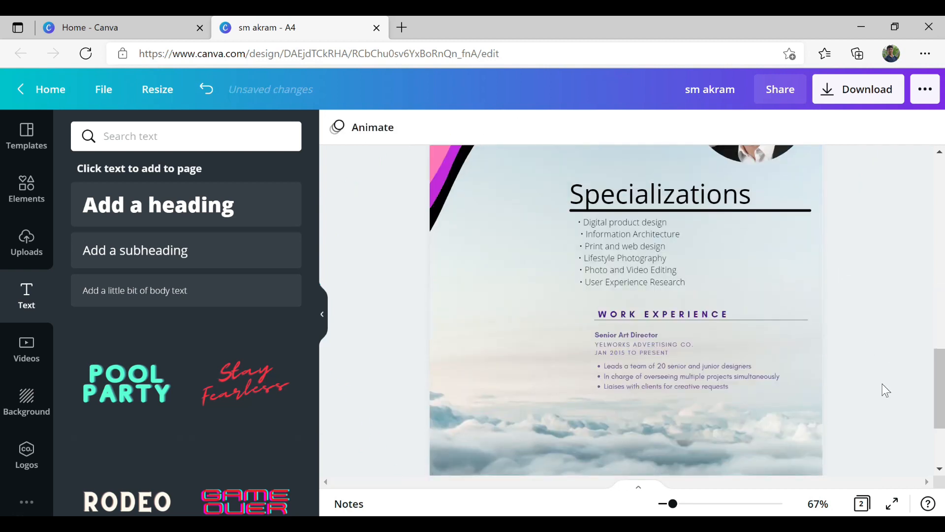
click(667, 363)
key(Escape)
click(696, 314)
click(808, 324)
double_click(802, 317)
click(765, 323)
click(805, 319)
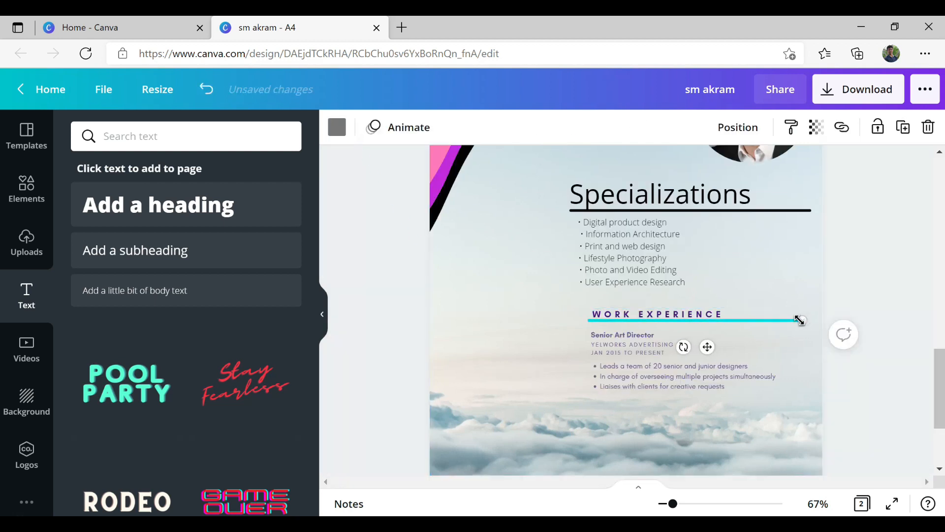
click(869, 288)
scroll(622, 323, up, 10)
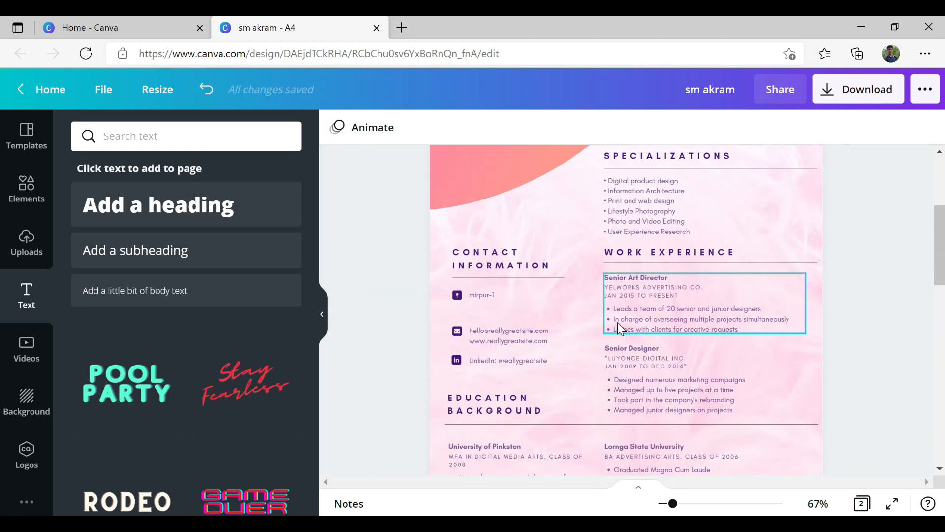
- Select page 1's Contact column and remove a stray subheading added to page 2
drag(444, 239, 579, 417)
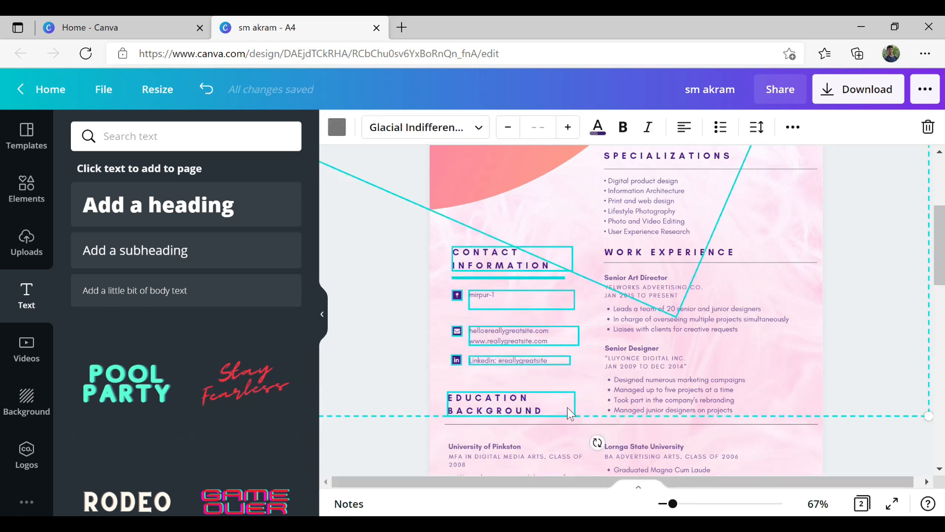
scroll(571, 411, down, 10)
click(139, 251)
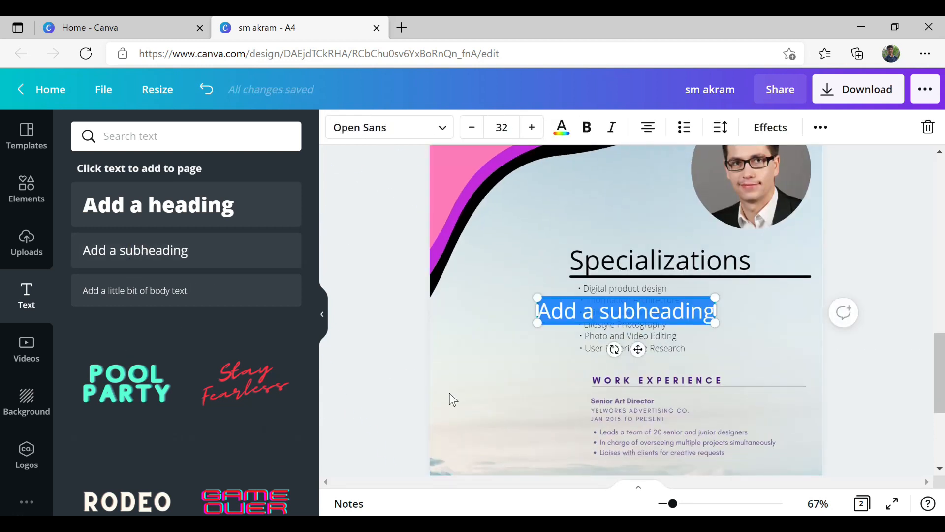
drag(635, 349, 527, 383)
click(516, 359)
click(523, 355)
key(Delete)
- Paste the Contact column and Education Background heading onto page 2
key(ctrl+v)
scroll(541, 316, up, 3)
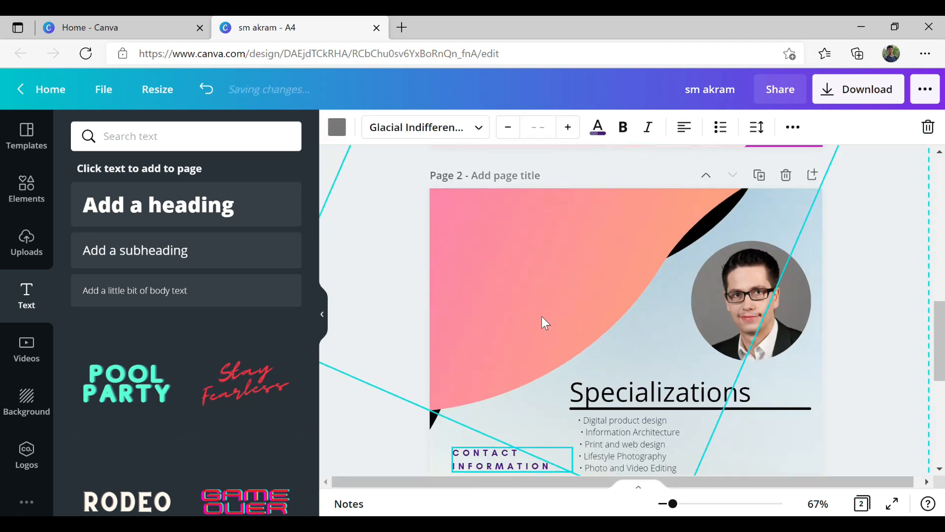
key(Delete)
scroll(541, 320, down, 7)
scroll(517, 344, up, 3)
click(492, 396)
key(ctrl+v)
scroll(492, 391, up, 2)
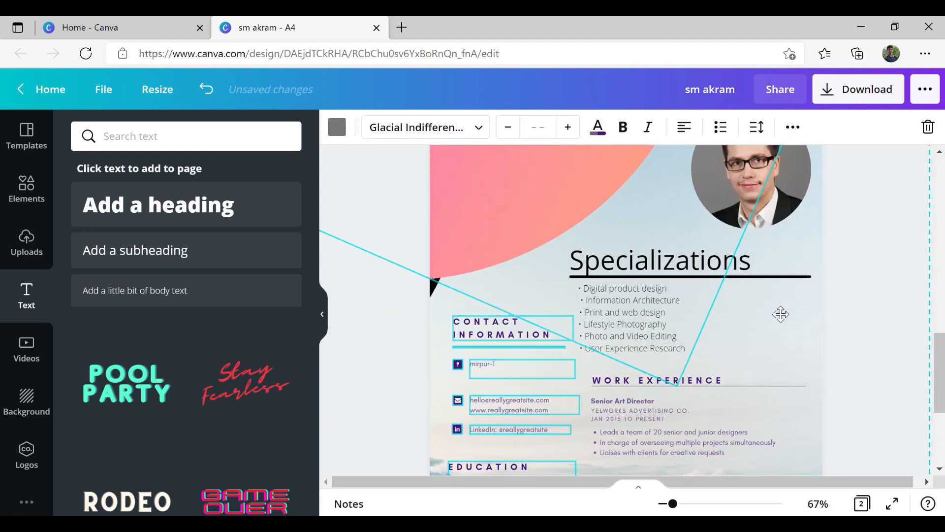
key(Escape)
scroll(531, 310, down, 3)
scroll(535, 308, up, 5)
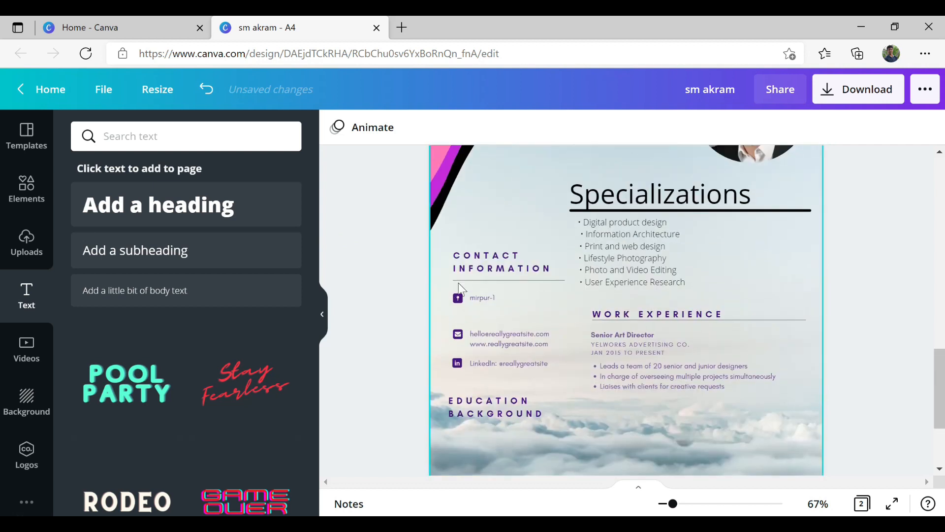
scroll(479, 271, down, 5)
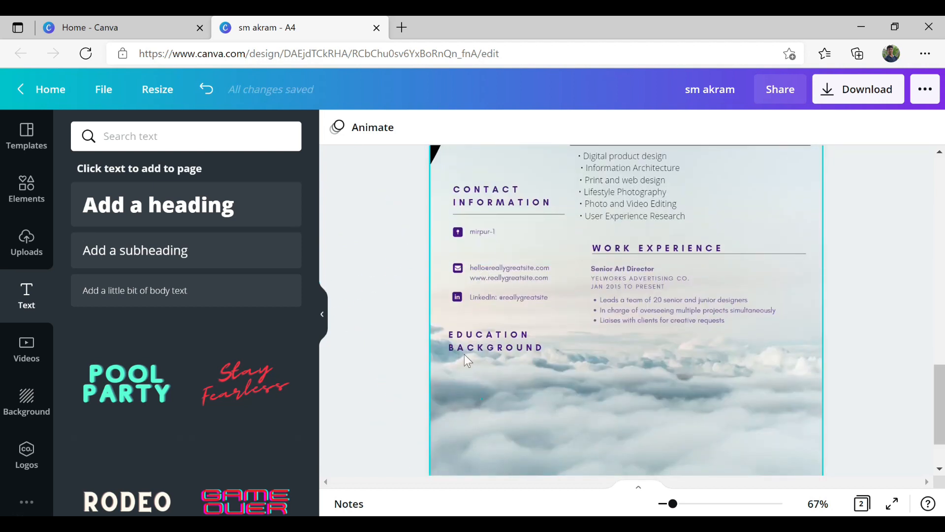
- Move the pasted Contact and Education group lower on page 2
click(498, 307)
drag(498, 308, 500, 335)
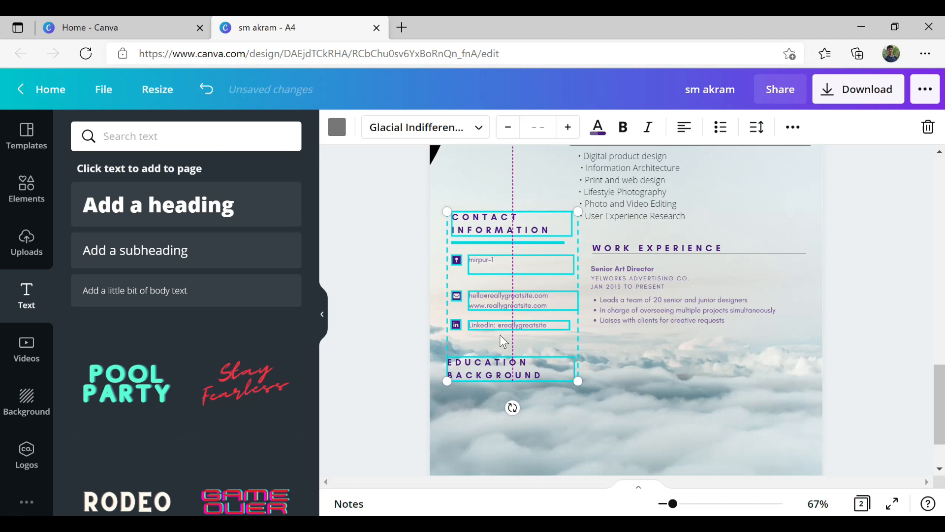
scroll(499, 335, up, 6)
scroll(498, 336, down, 6)
scroll(498, 336, up, 6)
scroll(498, 336, down, 8)
drag(498, 334, 578, 421)
scroll(504, 339, up, 6)
scroll(505, 339, down, 6)
click(507, 334)
scroll(764, 327, down, 8)
- Copy the contact elements onto page 2 and delete the pink gradient shape
right_click(521, 370)
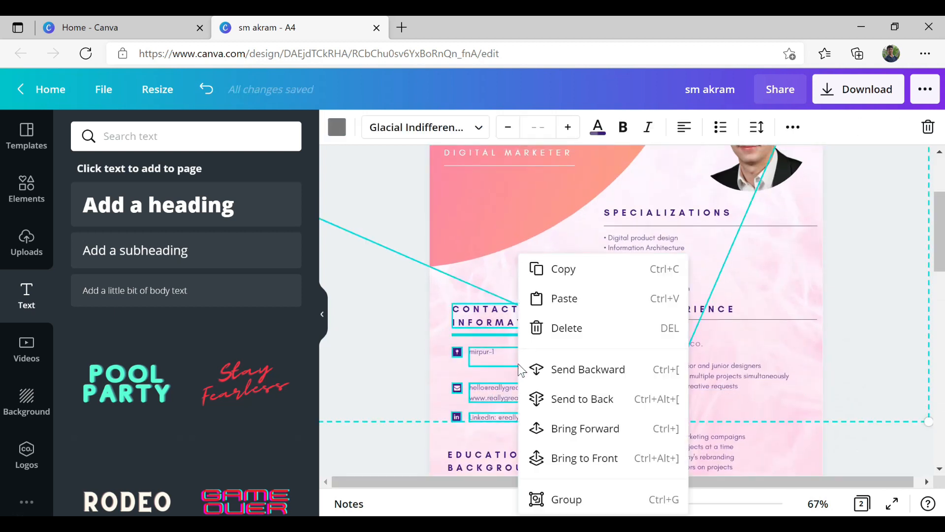
click(588, 281)
scroll(593, 433, down, 10)
click(491, 332)
key(ctrl+v)
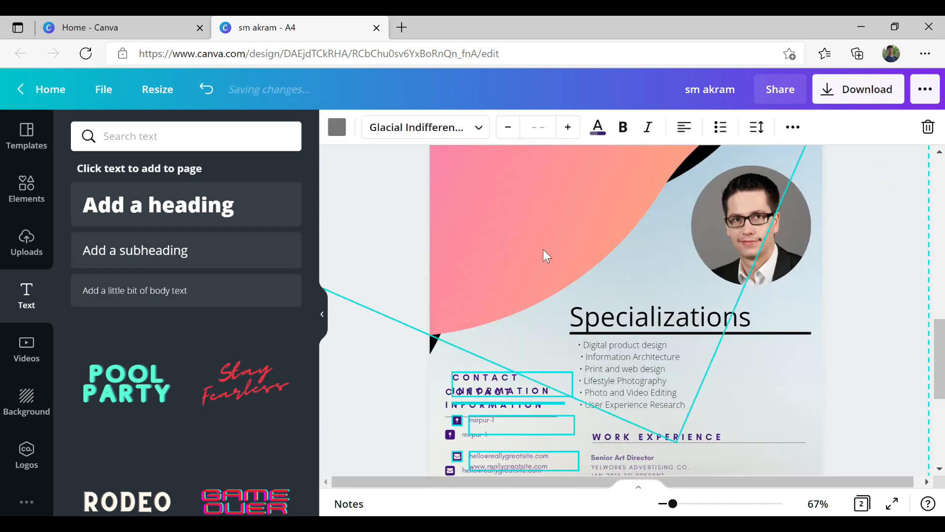
click(547, 255)
key(Delete)
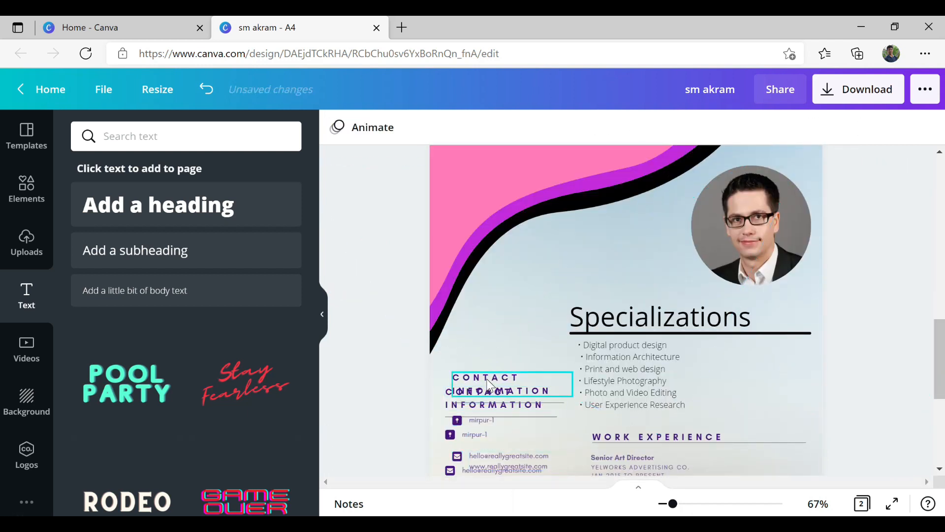
- Remove the duplicate CONTACT INFORMATION heading and extra mirpur-1 line, then undo those deletions
drag(489, 385, 493, 321)
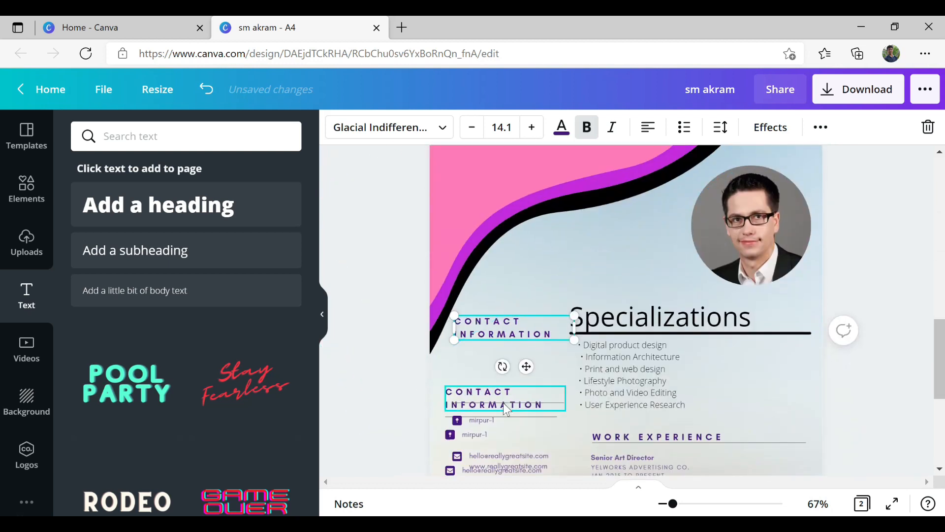
click(494, 398)
key(Delete)
click(488, 420)
key(Delete)
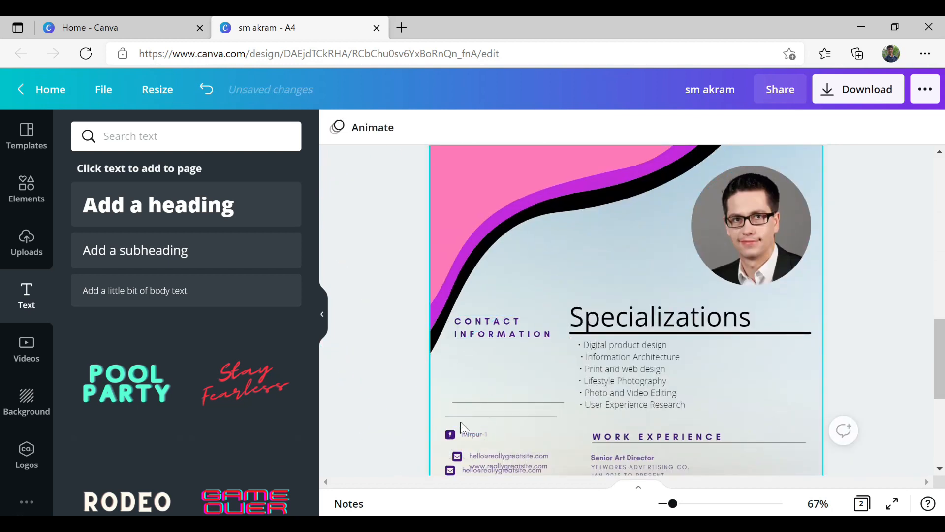
scroll(491, 405, down, 2)
key(ctrl+z)
key(ctrl+z)
key(ctrl+z)
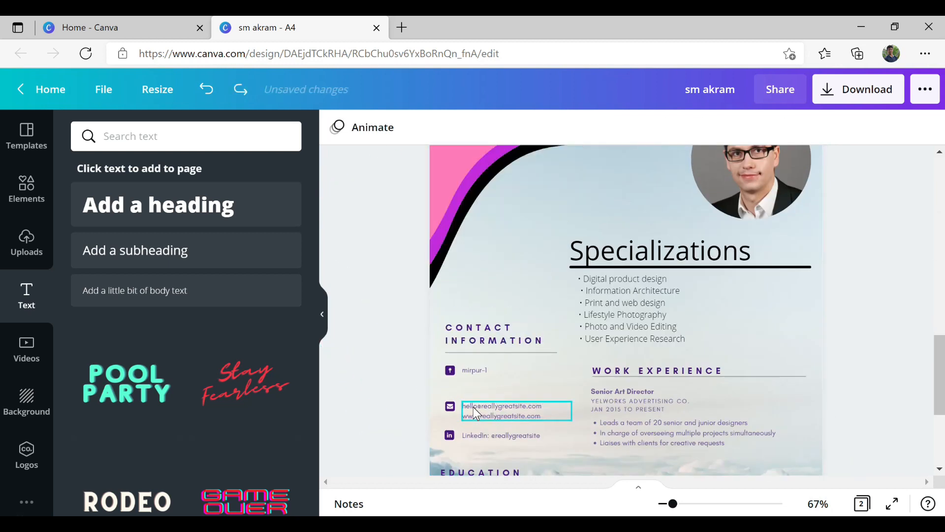
- Move the contact section up, enlarge it, and adjust the EDUCATION BACKGROUND heading
drag(480, 376, 503, 329)
scroll(503, 330, up, 2)
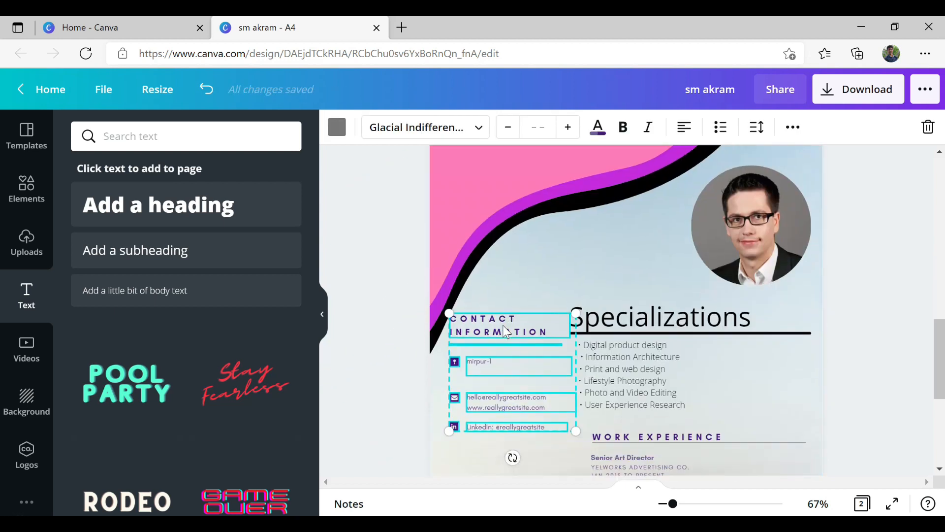
scroll(507, 329, up, 5)
scroll(507, 330, down, 6)
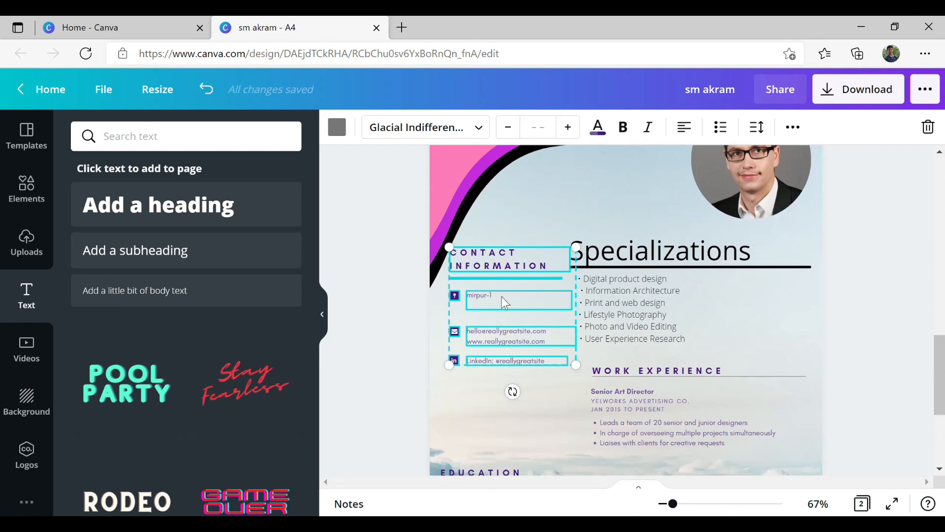
scroll(500, 309, up, 7)
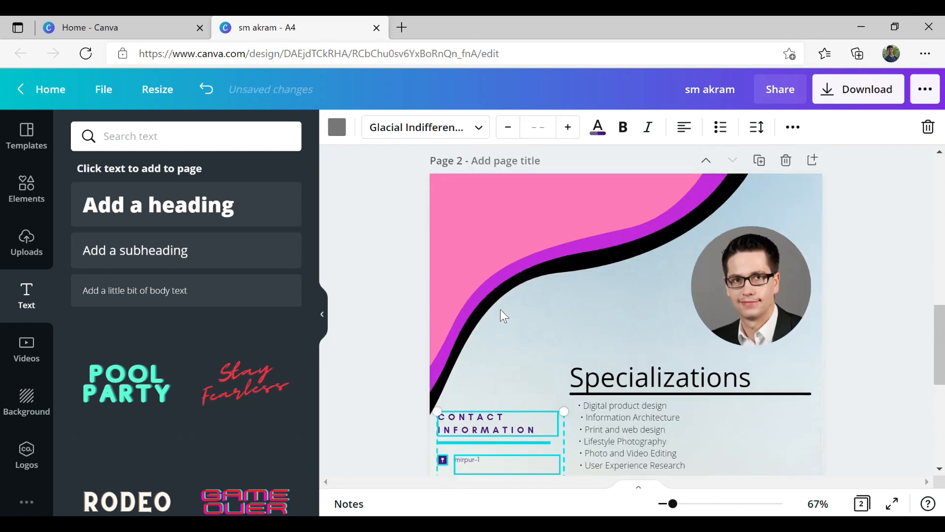
scroll(500, 309, down, 10)
scroll(500, 309, up, 10)
scroll(500, 309, down, 8)
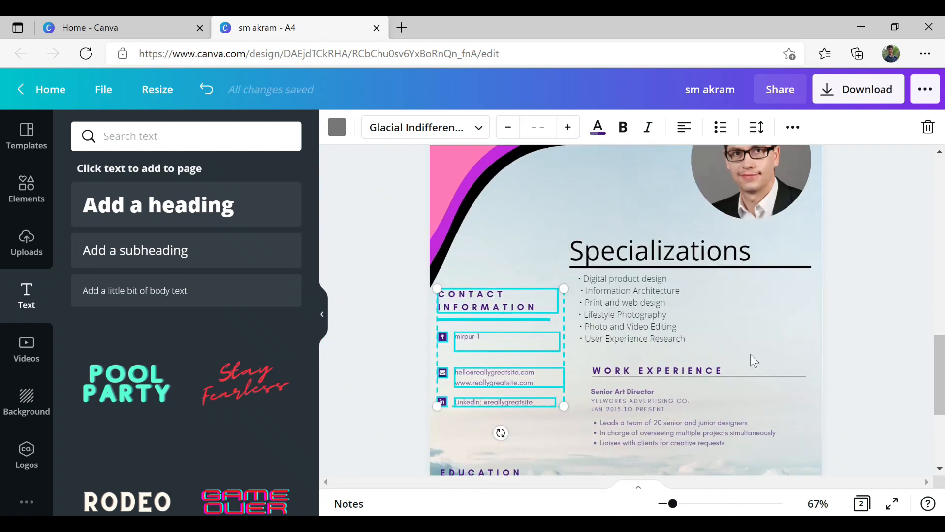
drag(563, 409, 576, 422)
click(856, 373)
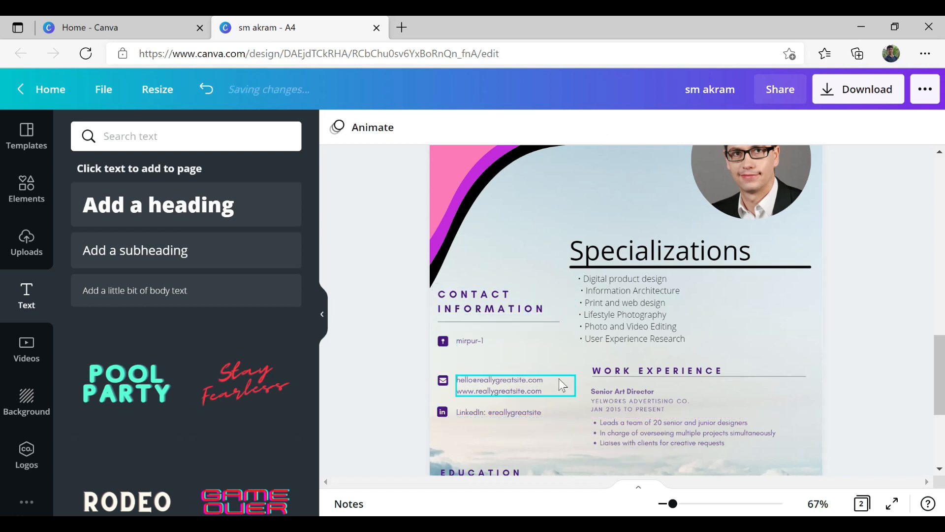
scroll(529, 379, up, 10)
scroll(529, 379, down, 12)
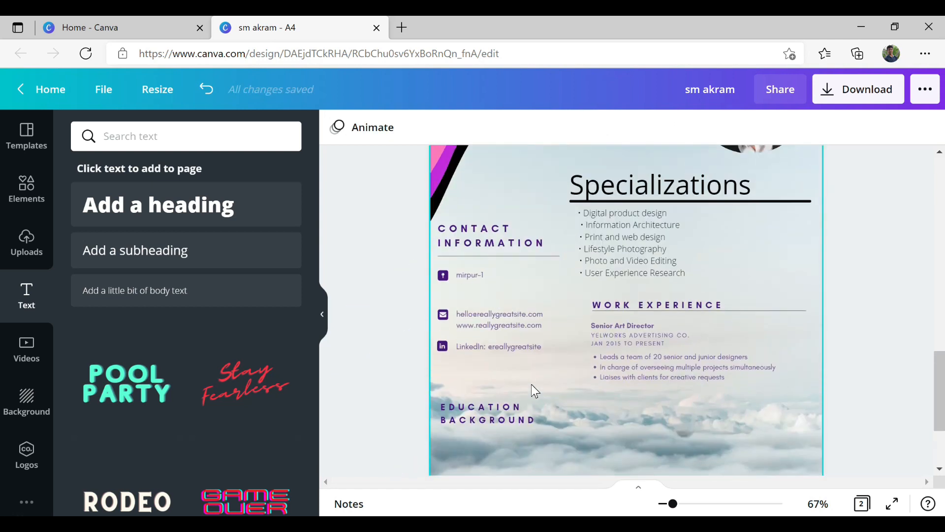
click(531, 384)
click(494, 412)
drag(517, 439, 517, 405)
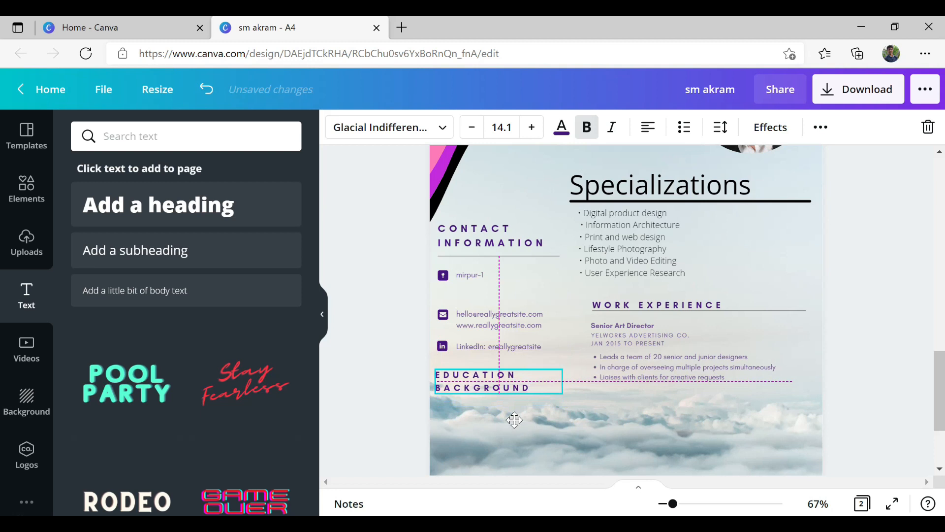
scroll(602, 451, up, 10)
- Copy page 1's education section and paste it onto the clouds page
drag(491, 329, 819, 407)
scroll(648, 416, down, 15)
click(538, 343)
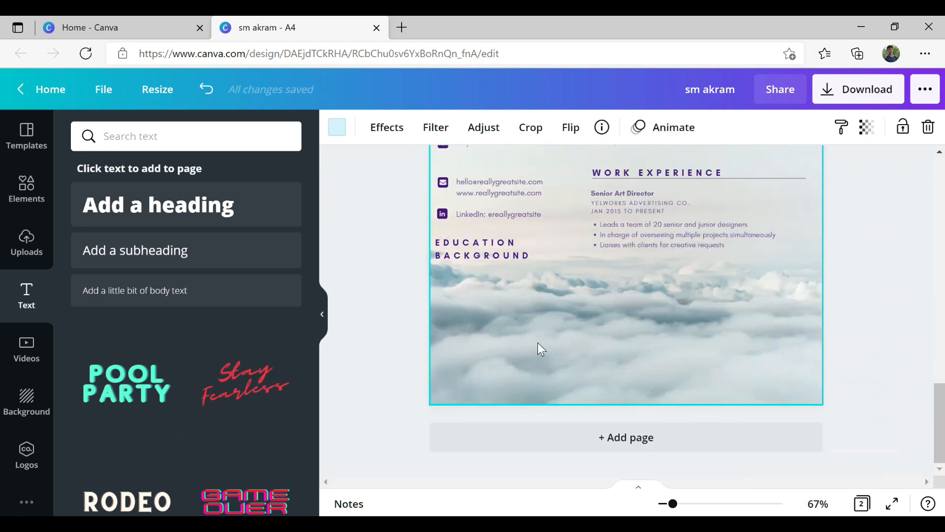
key(ctrl+v)
click(870, 243)
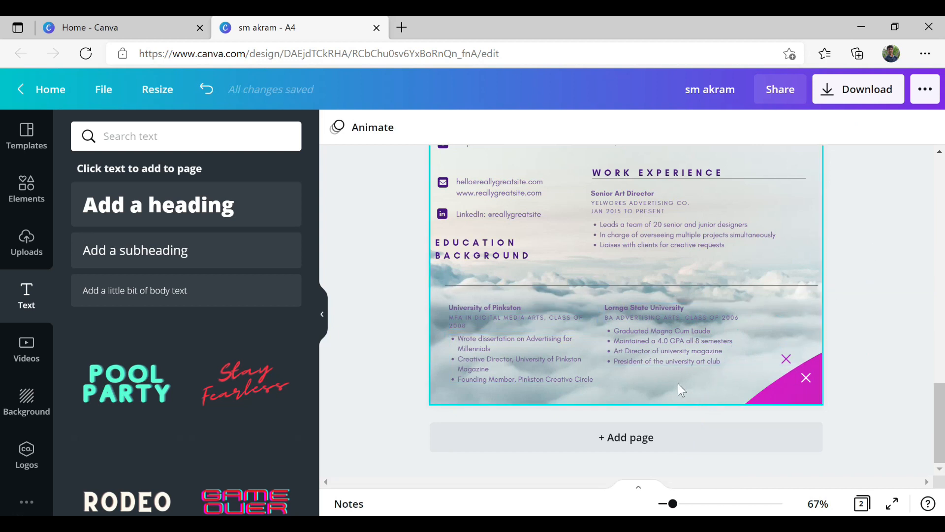
- Move the pasted university entries up beneath the EDUCATION BACKGROUND heading
click(689, 394)
click(696, 386)
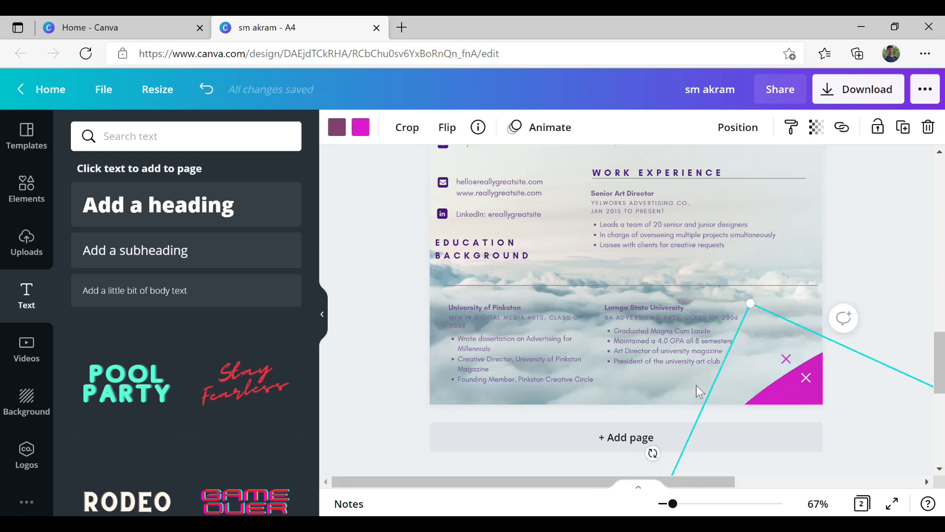
click(547, 340)
drag(826, 410, 775, 417)
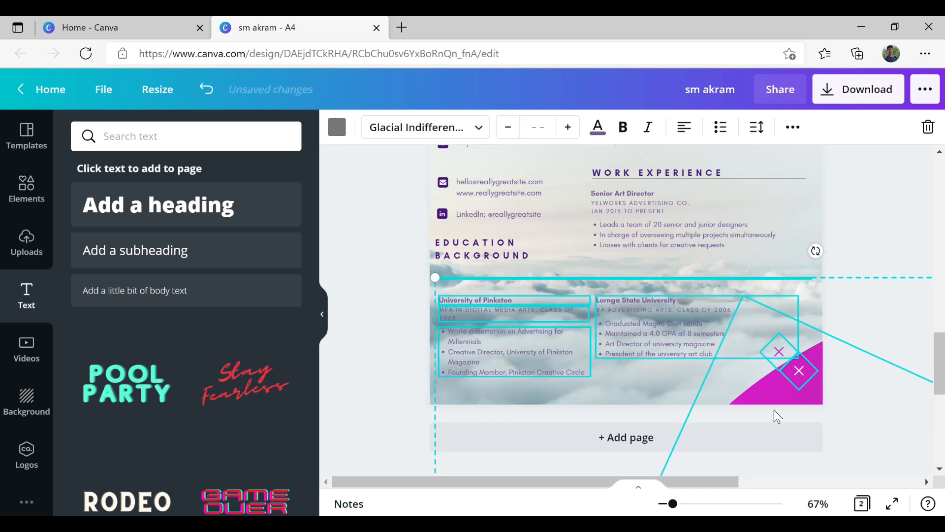
click(862, 252)
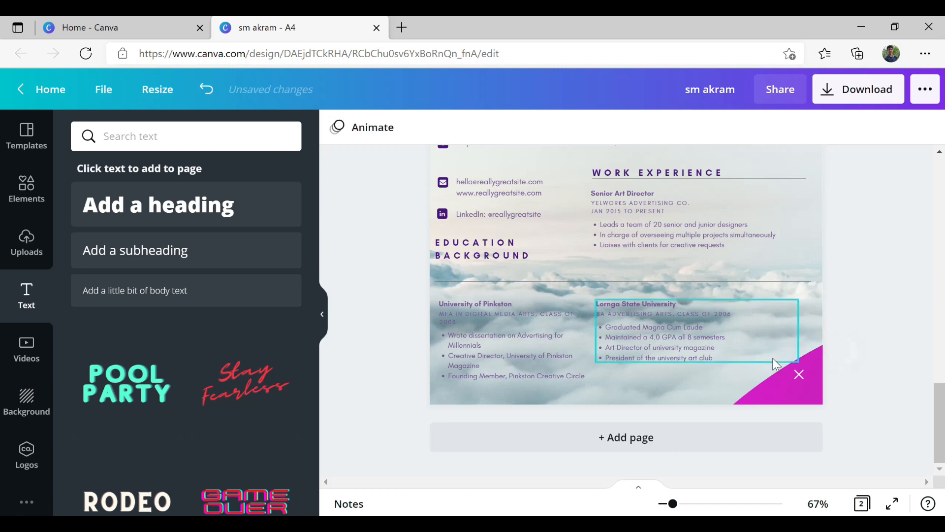
key(Escape)
scroll(768, 392, up, 3)
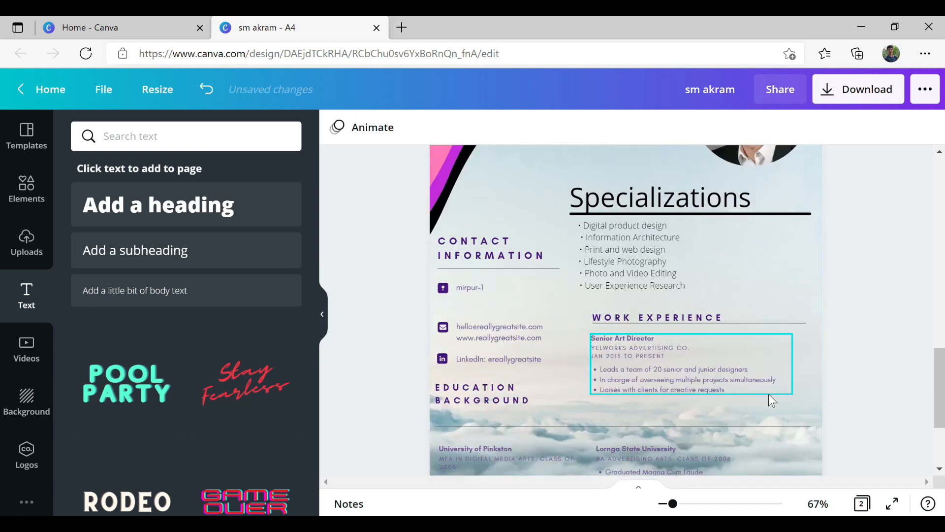
scroll(769, 393, down, 5)
scroll(769, 394, down, 5)
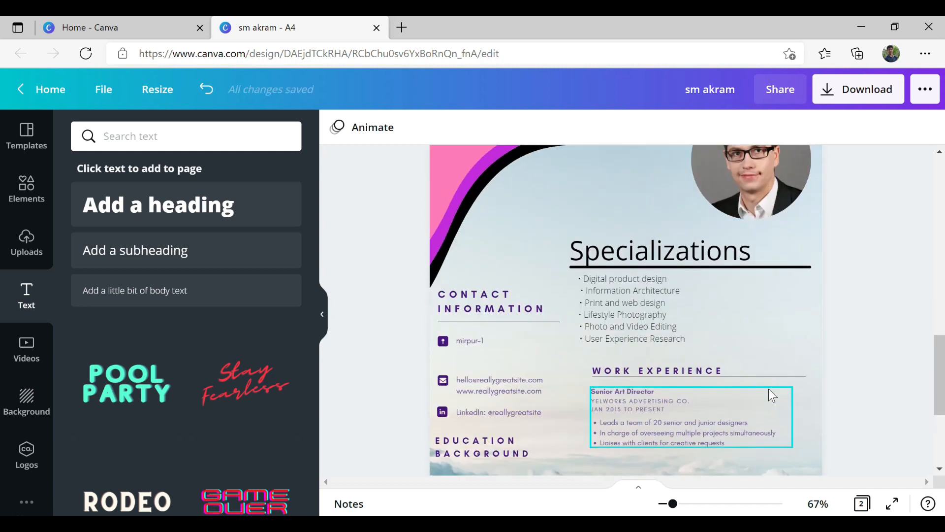
scroll(769, 394, up, 10)
scroll(769, 388, down, 10)
scroll(244, 408, down, 9)
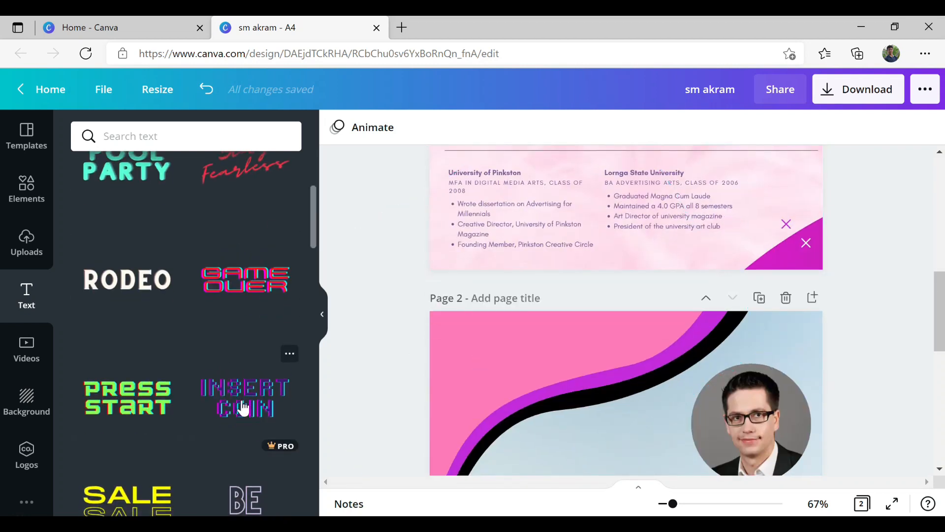
scroll(244, 408, down, 15)
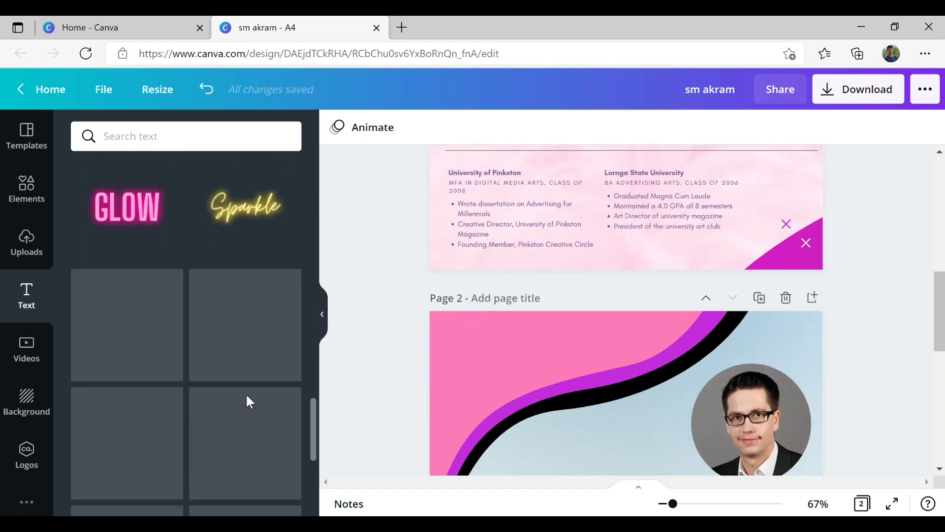
scroll(248, 403, down, 15)
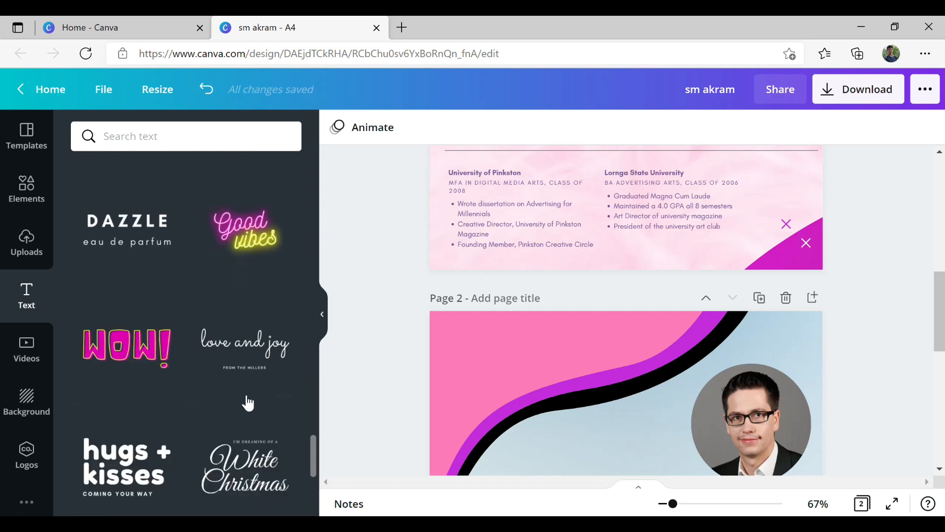
scroll(248, 403, down, 10)
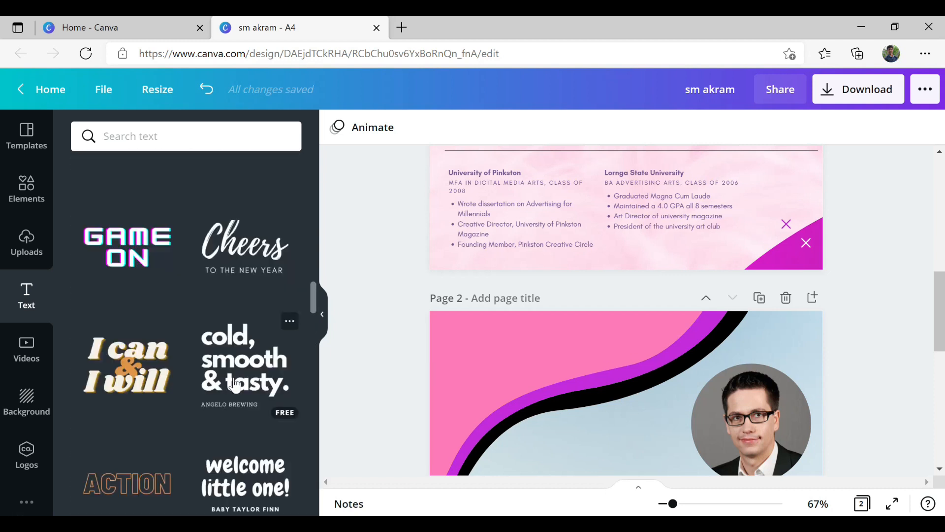
scroll(236, 365, up, 15)
click(243, 226)
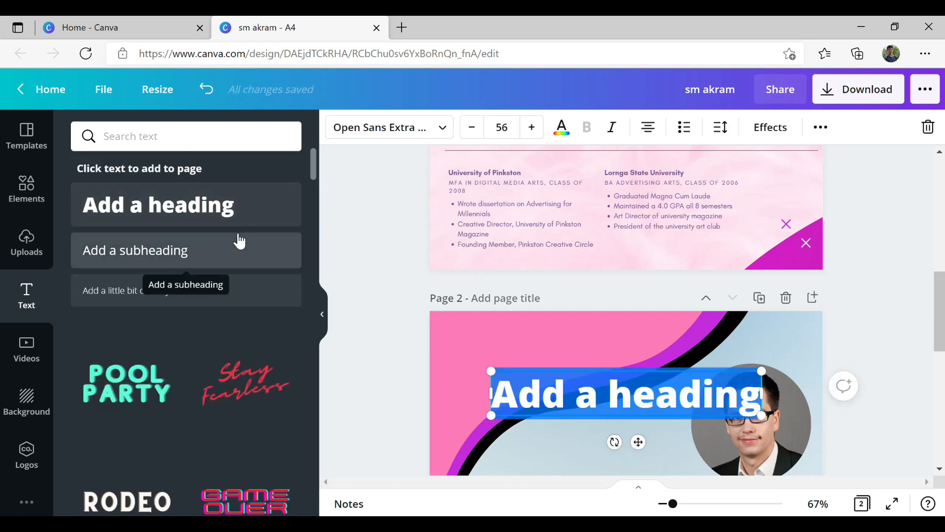
drag(638, 442, 549, 380)
- After trying Norwester and Shrikhand, set the name in Sunborn and nudge it slightly right and down
click(389, 127)
scroll(165, 411, down, 20)
click(165, 409)
scroll(167, 413, down, 10)
click(169, 358)
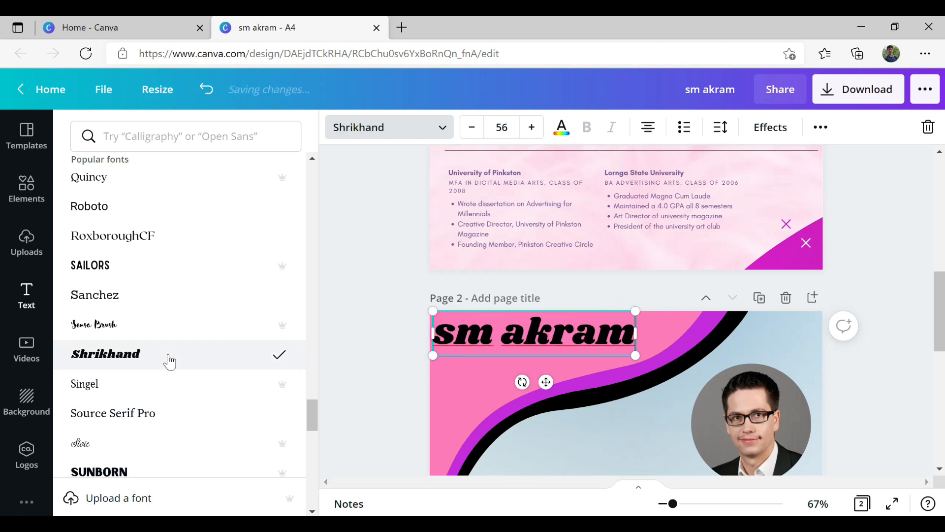
scroll(183, 389, down, 3)
click(196, 408)
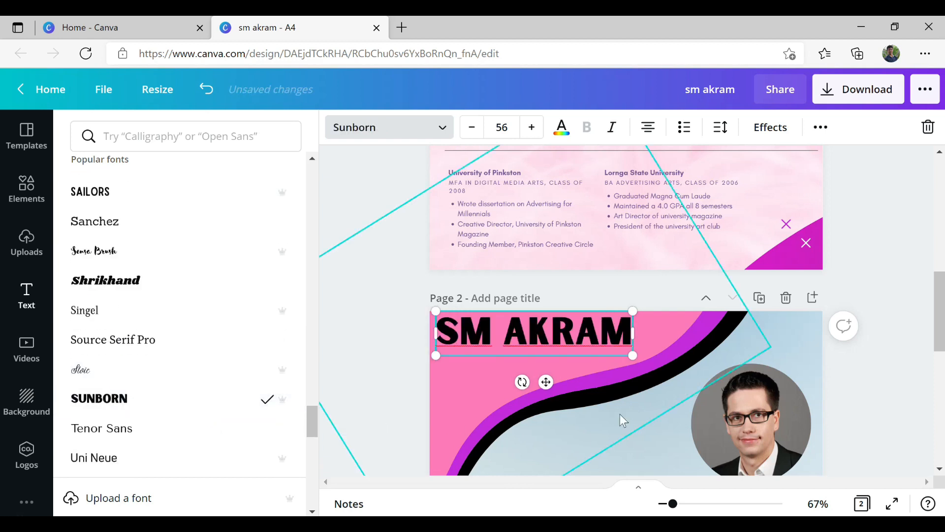
drag(546, 382, 549, 389)
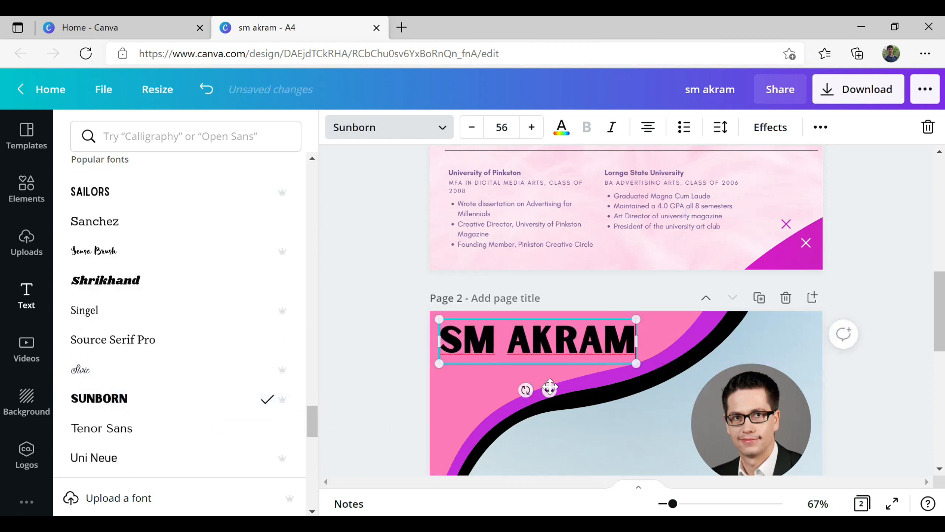
click(561, 129)
click(285, 244)
click(206, 204)
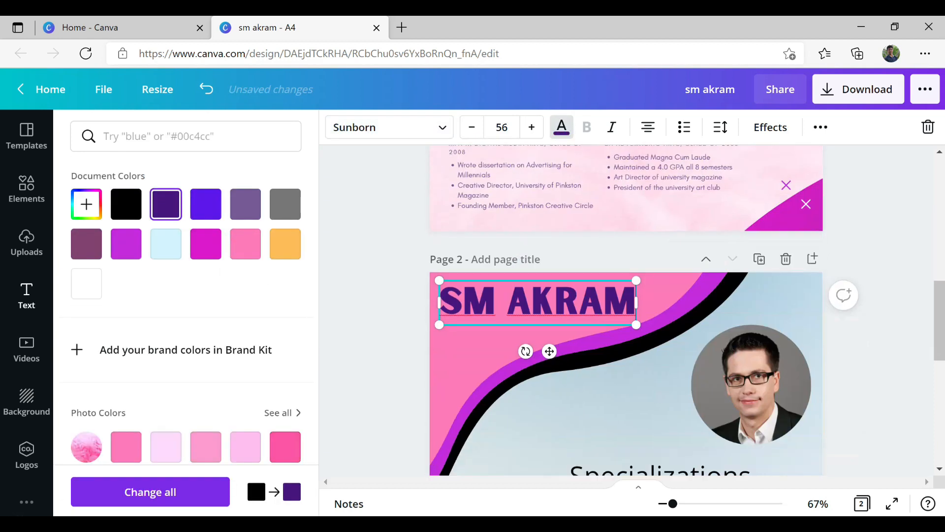
double_click(571, 285)
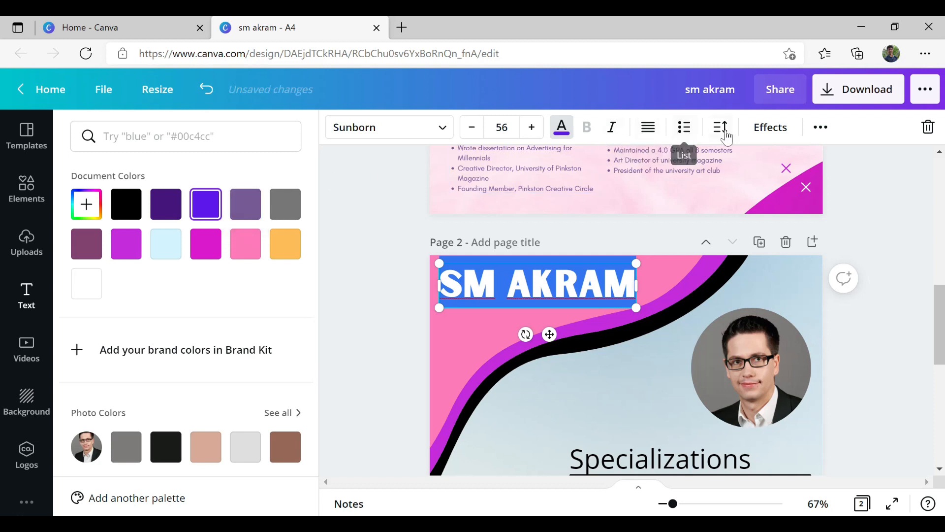
click(771, 127)
click(187, 231)
mouse_move(180, 311)
mouse_down()
mouse_move(211, 312)
mouse_move(165, 312)
mouse_move(188, 312)
mouse_up()
drag(153, 353, 197, 353)
scroll(197, 363, down, 3)
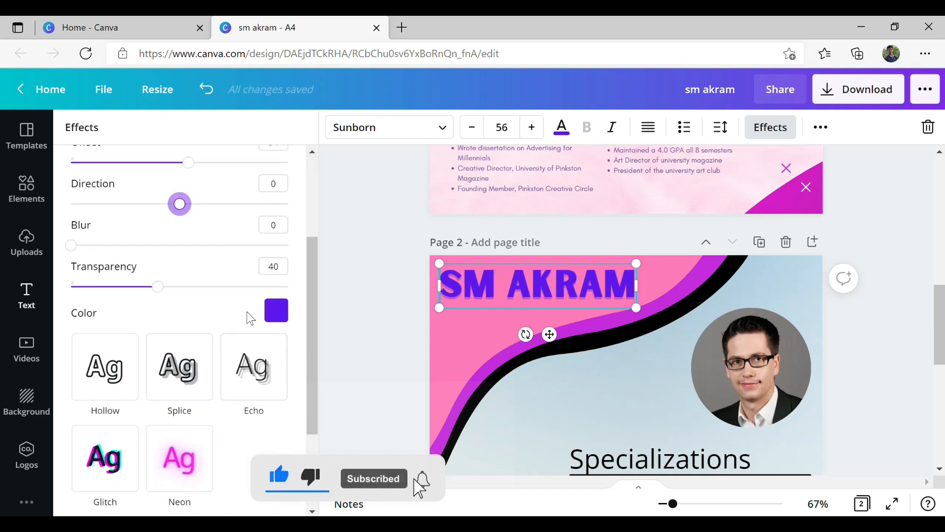
- Make the heading's shadow white and raise its transparency to about 52
click(274, 310)
scroll(224, 299, down, 2)
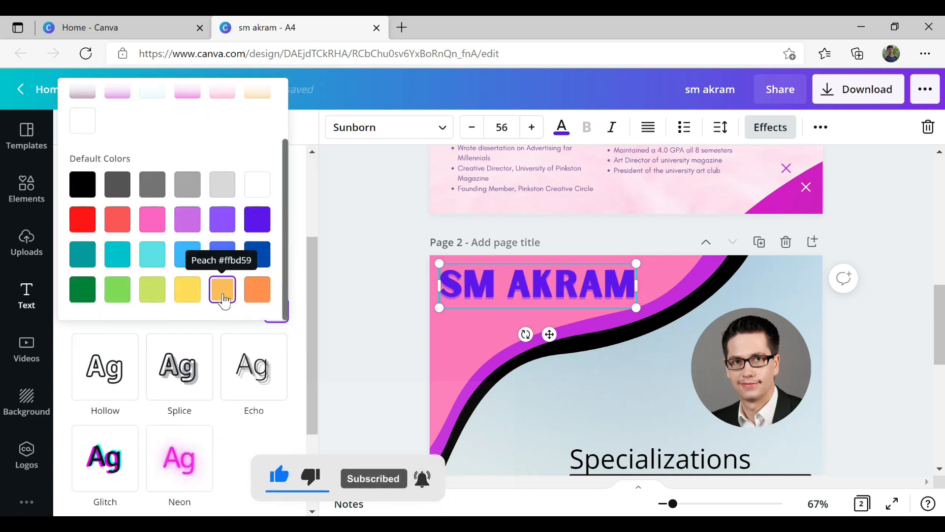
click(252, 192)
click(267, 310)
drag(158, 286, 209, 286)
click(340, 322)
click(202, 265)
text(Digital Marketer)
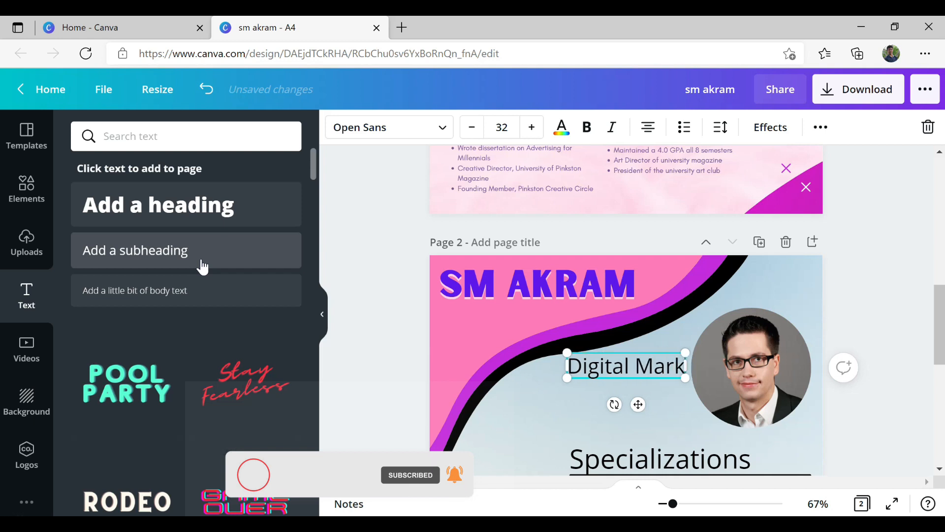
drag(638, 405, 542, 361)
drag(448, 329, 500, 329)
drag(567, 357, 530, 343)
- Nudge the Digital Marketer subtitle slightly to the right
click(894, 348)
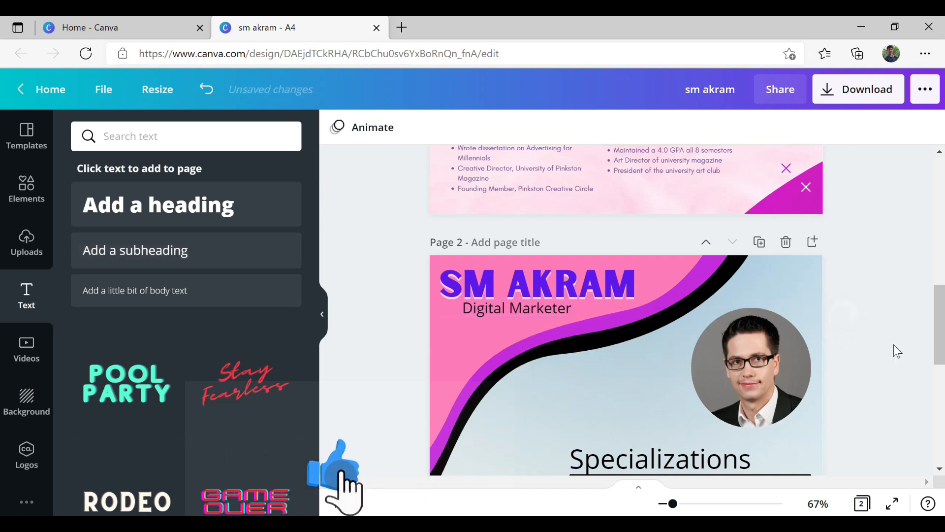
scroll(886, 423, down, 5)
scroll(885, 418, up, 3)
click(534, 246)
key(shift+Right)
key(shift+Right)
key(shift+Right)
key(shift+Right)
key(shift+Right)
key(shift+Right)
key(shift+Right)
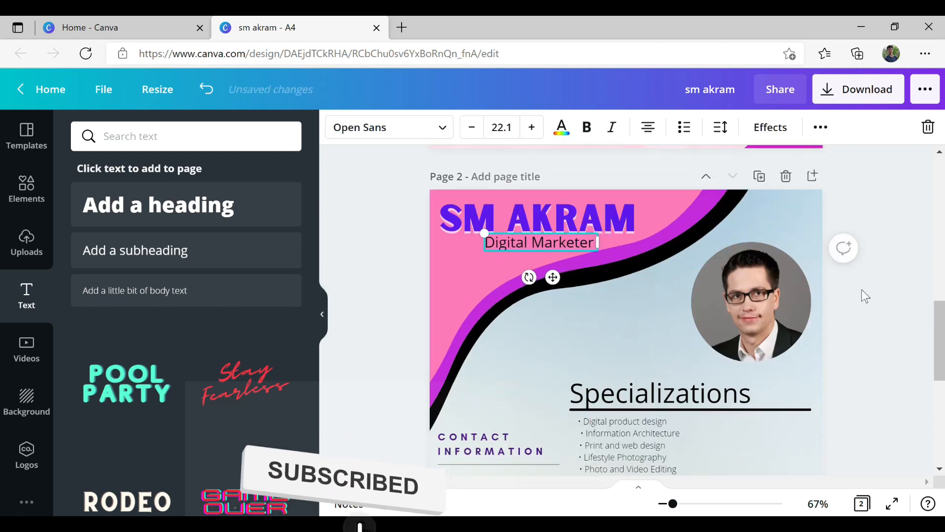
click(870, 301)
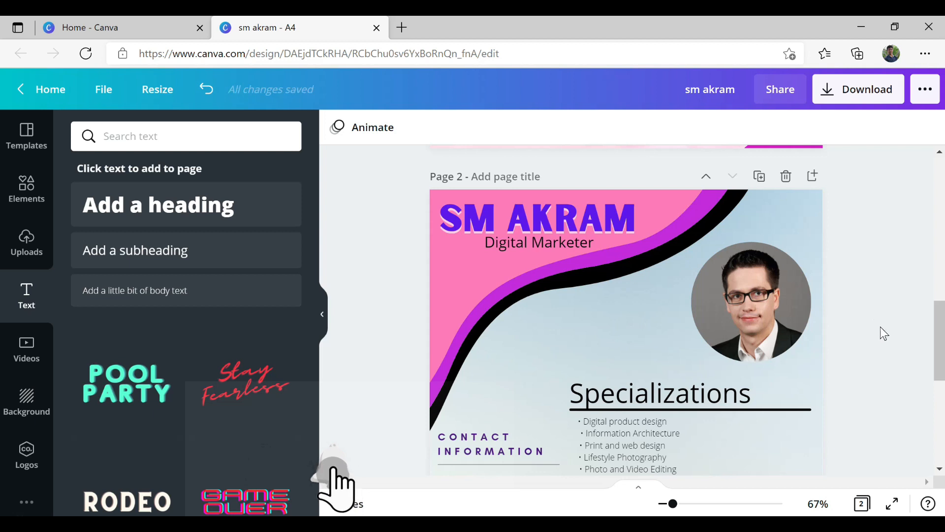
scroll(885, 328, down, 7)
scroll(896, 305, up, 9)
scroll(900, 280, down, 3)
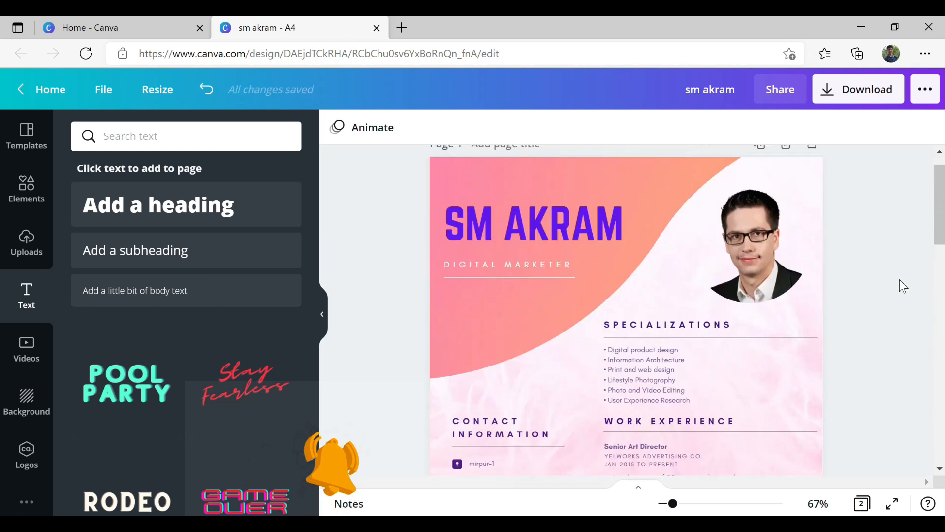
scroll(900, 279, up, 1)
scroll(899, 279, down, 5)
scroll(900, 279, up, 2)
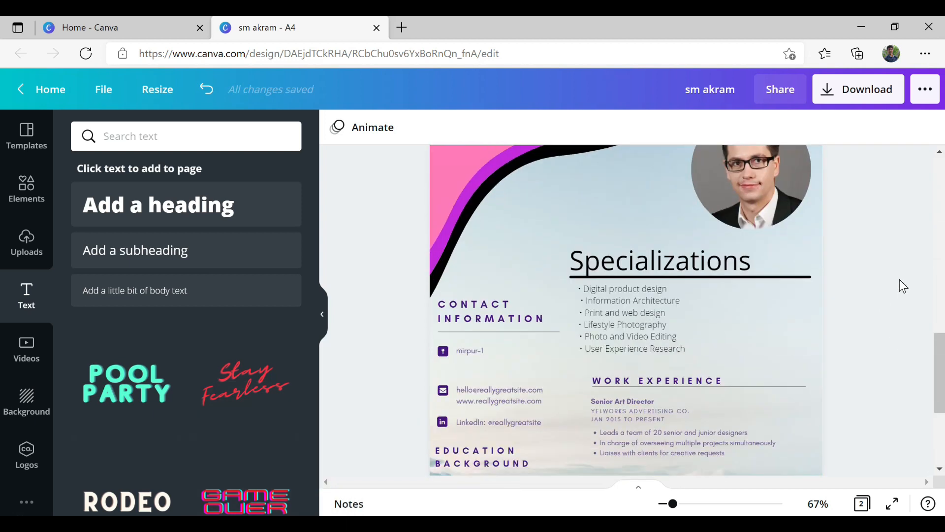
scroll(899, 279, up, 2)
drag(673, 504, 665, 503)
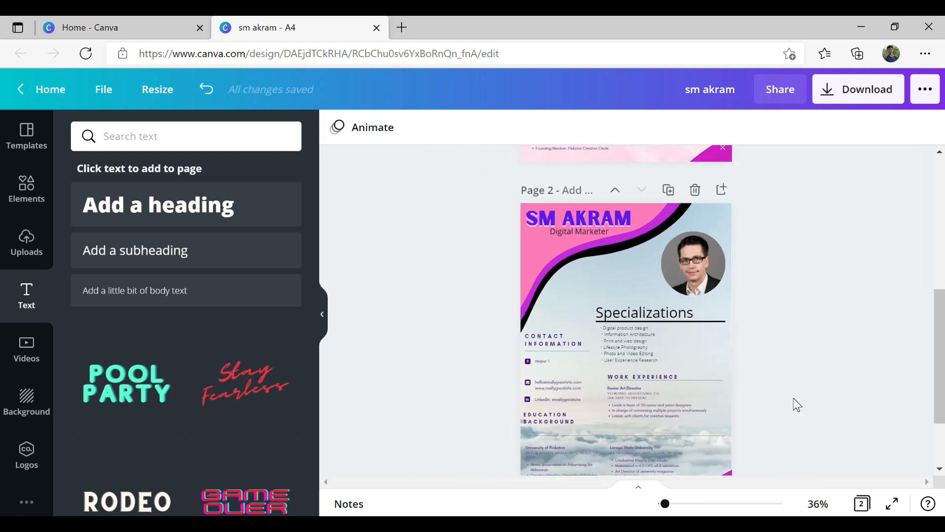
- Clear the Gradients search and apply the pink feathers background to pages 1 and 2
scroll(797, 404, down, 2)
click(26, 401)
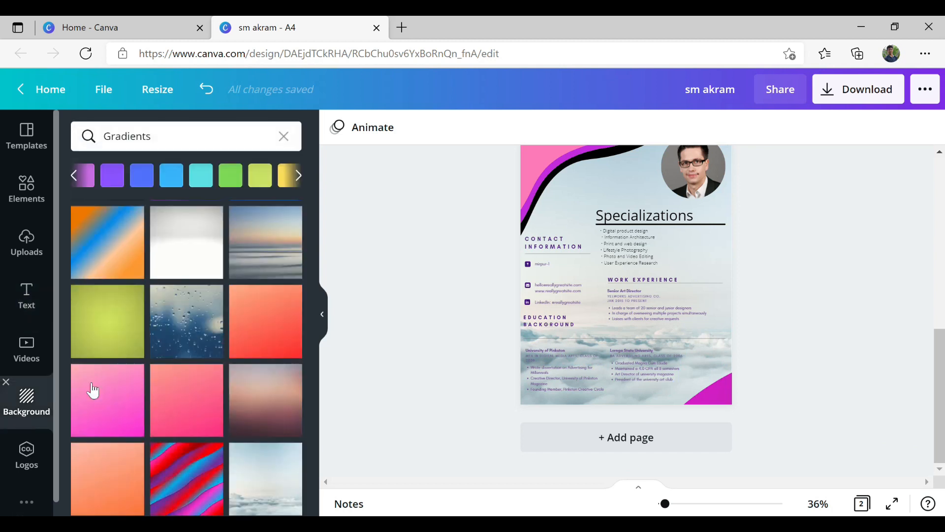
scroll(482, 362, up, 5)
scroll(201, 404, up, 3)
scroll(202, 397, down, 5)
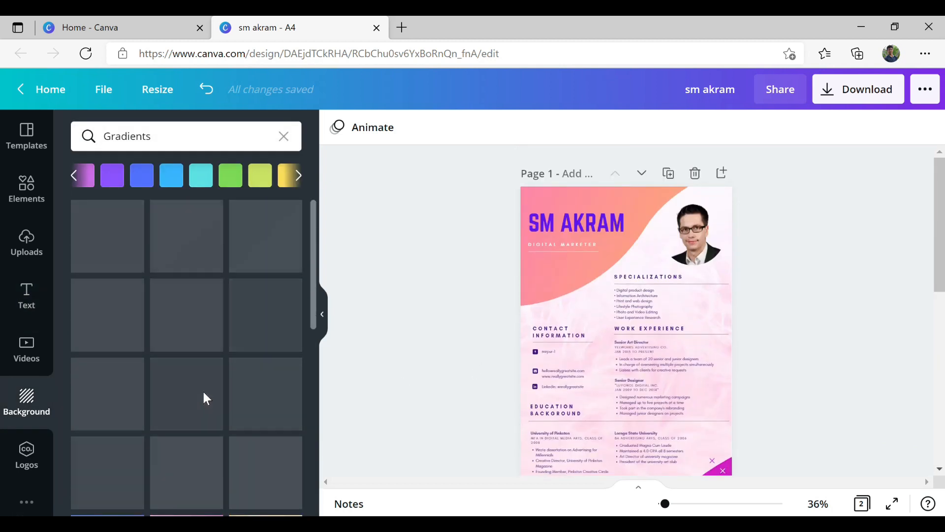
click(283, 136)
scroll(183, 364, down, 10)
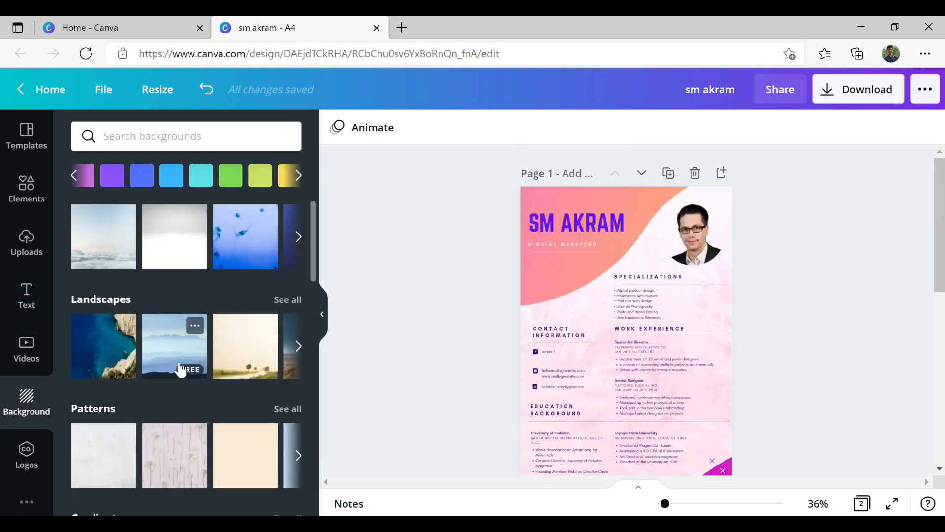
scroll(185, 357, down, 15)
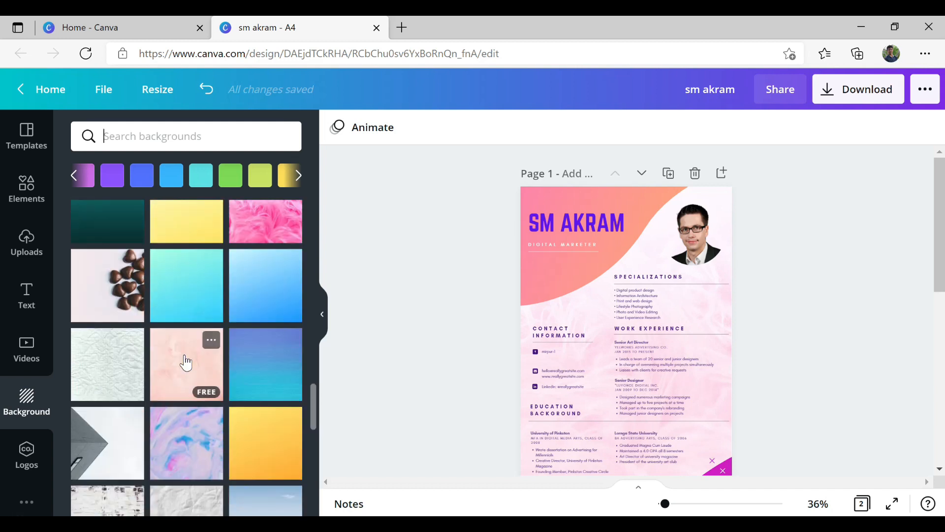
click(266, 221)
scroll(899, 375, down, 3)
scroll(899, 375, down, 5)
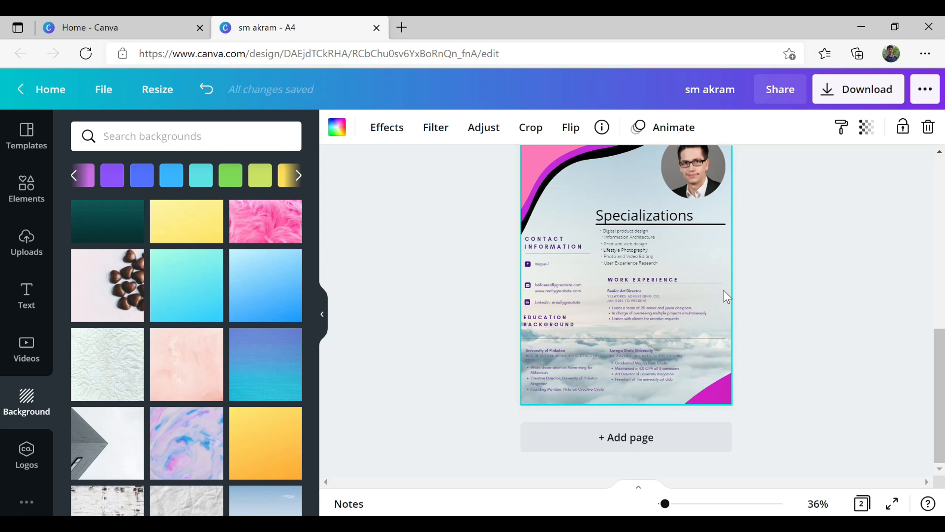
click(265, 221)
- Fade page 2's feather background by lowering its transparency to about 16
scroll(837, 384, up, 3)
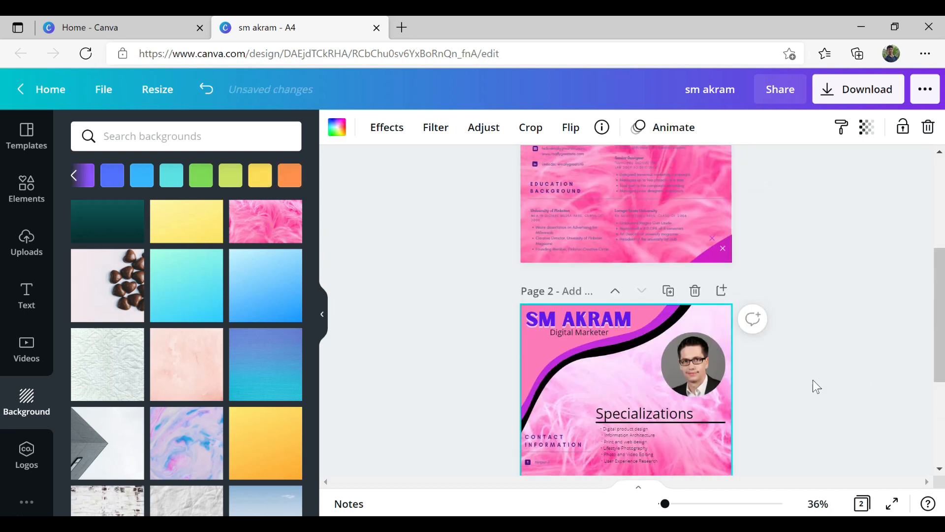
click(867, 127)
drag(814, 172, 740, 185)
scroll(826, 301, down, 3)
click(867, 127)
click(797, 274)
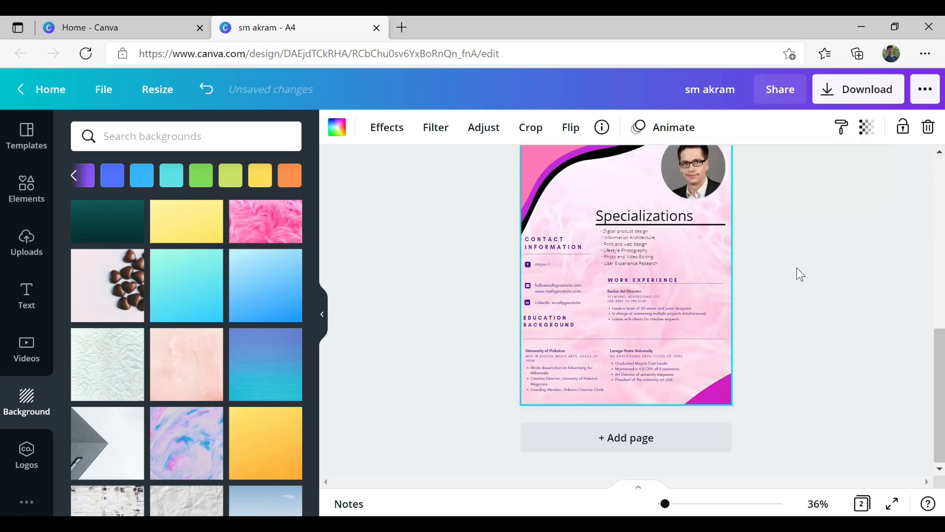
scroll(827, 261, up, 3)
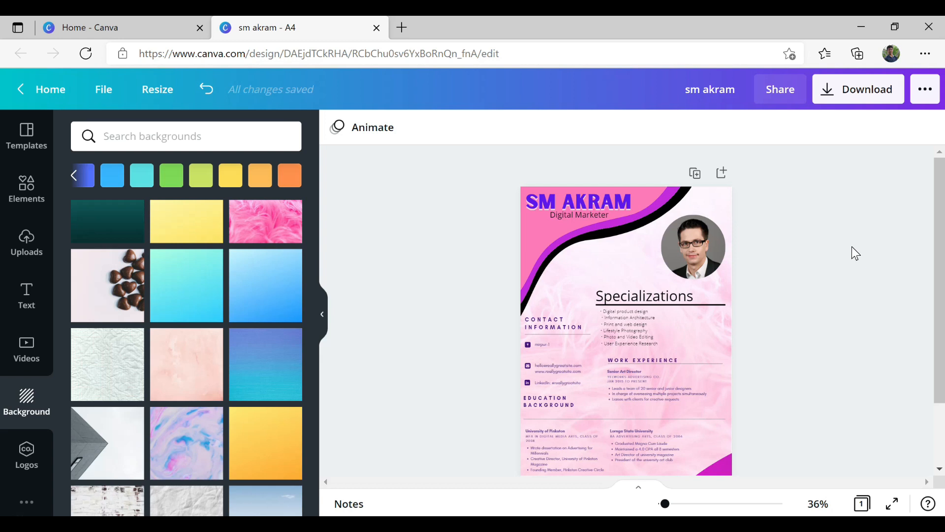
- Check the download file types and keep PDF Print selected
click(855, 94)
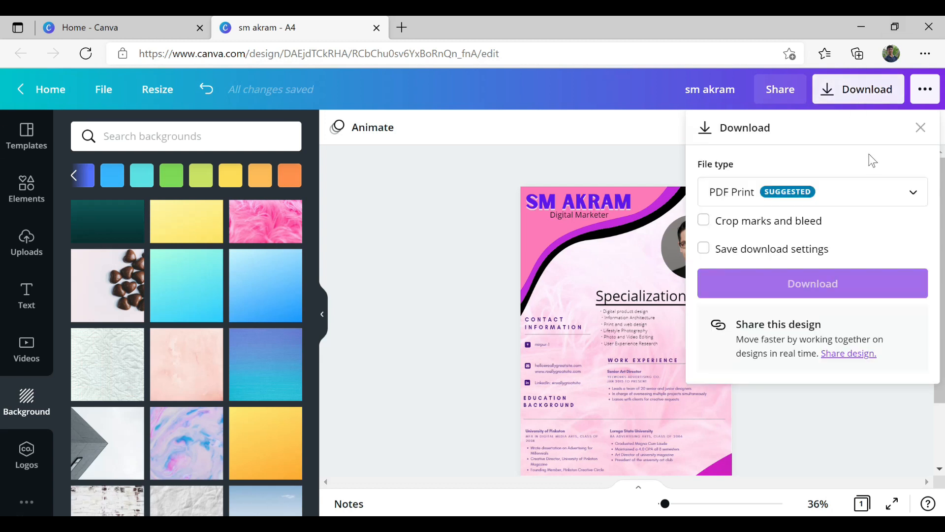
click(912, 191)
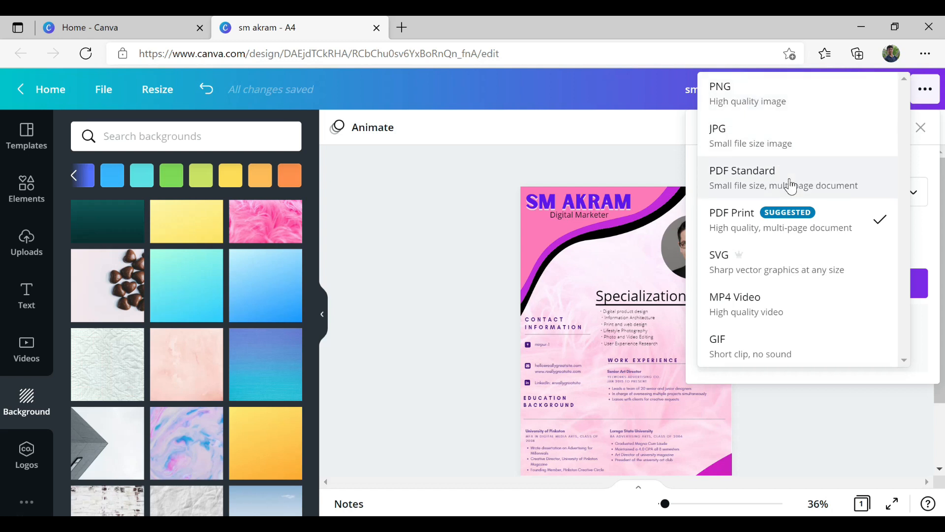
click(672, 155)
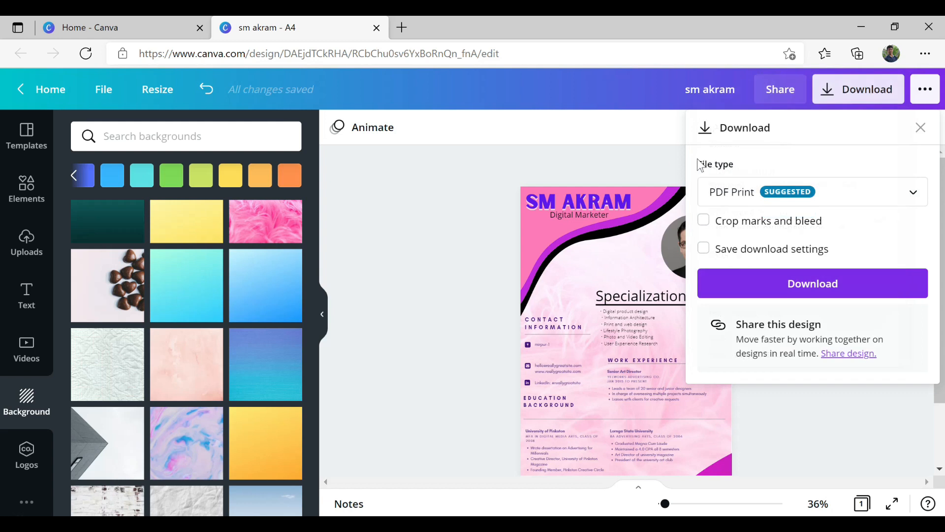
click(920, 129)
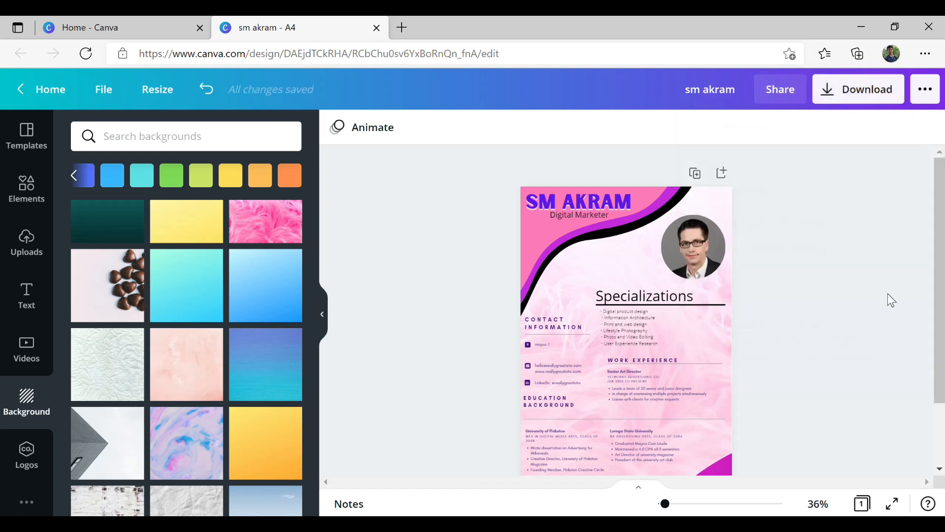
- Download the resume as a PDF Print file and dismiss the downloads list and confirmation
click(871, 98)
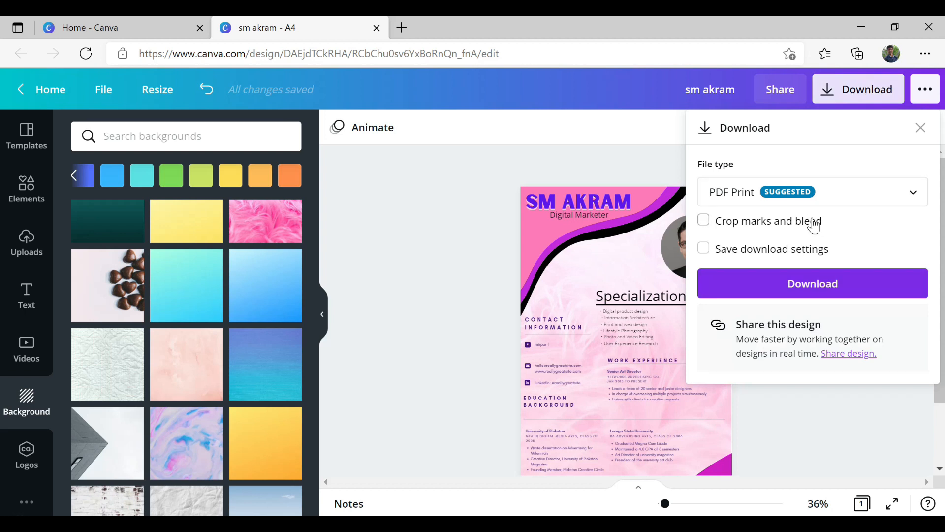
click(818, 289)
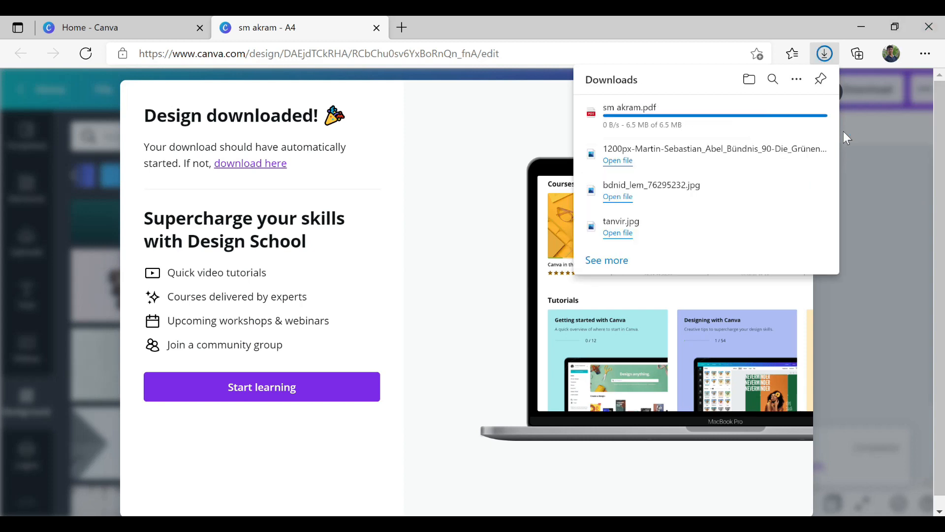
click(860, 118)
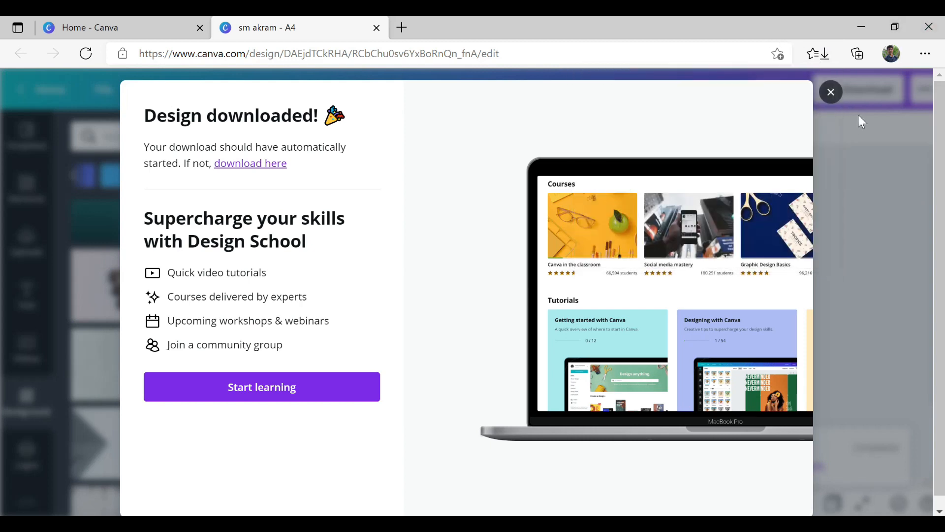
click(859, 116)
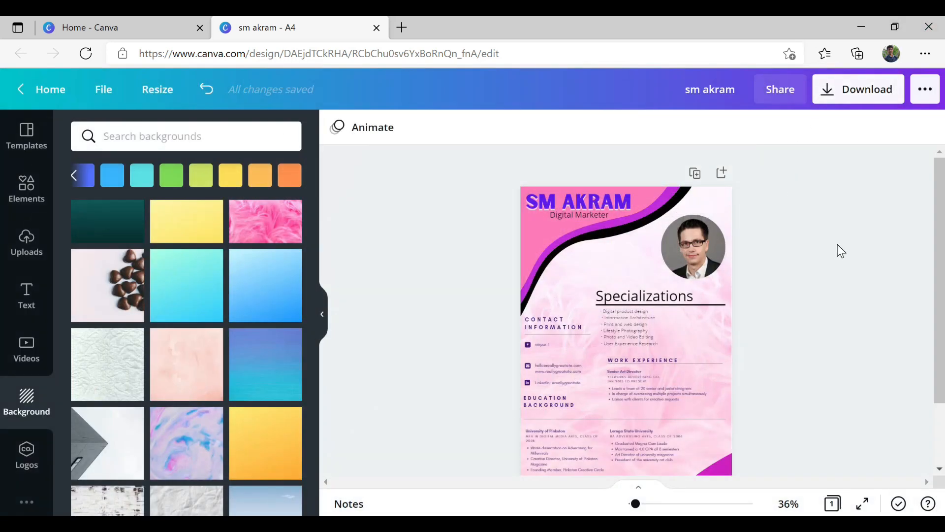